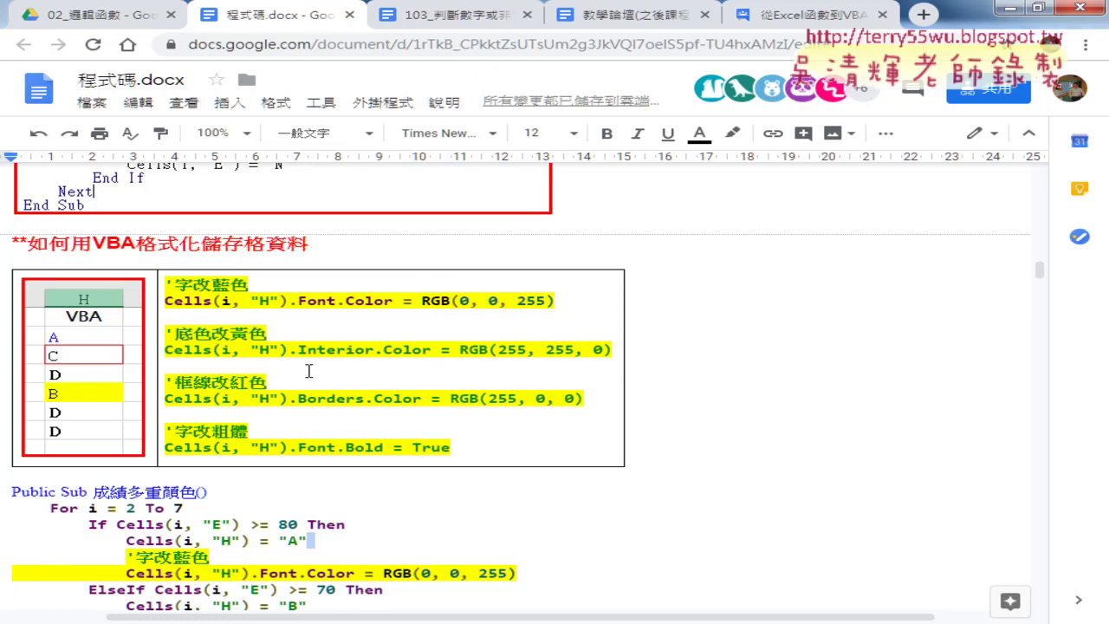
In the notes, highlight Font, Color, Cells(i, "H") and RGB(0, 0, 255) on the first code line
{"action": "left_click_drag", "start_coordinate": [298, 300], "coordinate": [341, 300]}
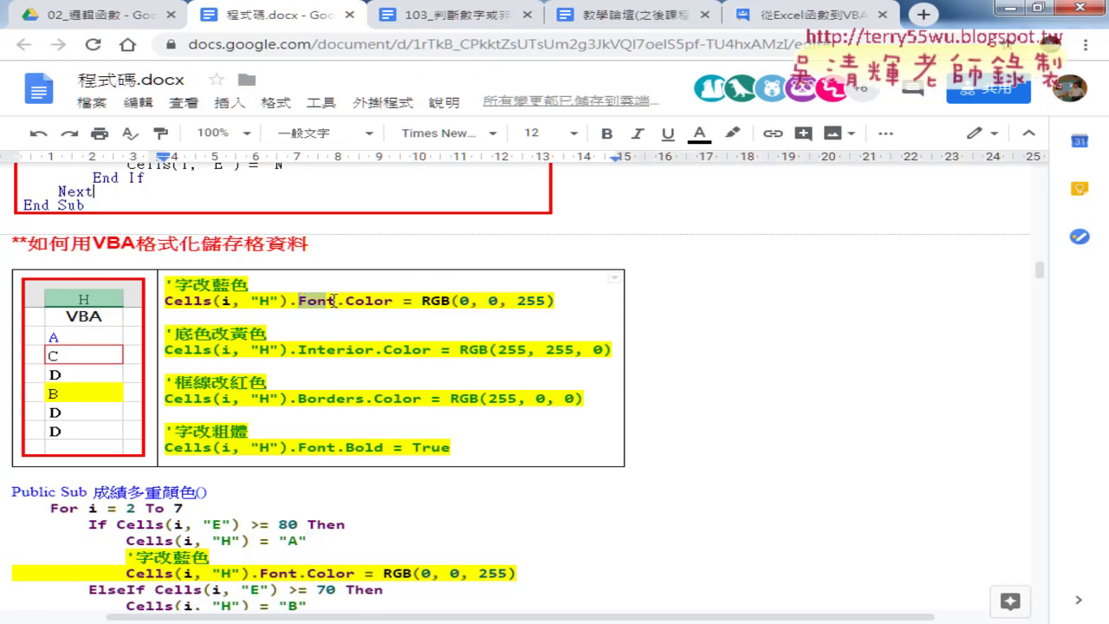
{"action": "left_click", "coordinate": [347, 300]}
{"action": "double_click", "coordinate": [357, 301]}
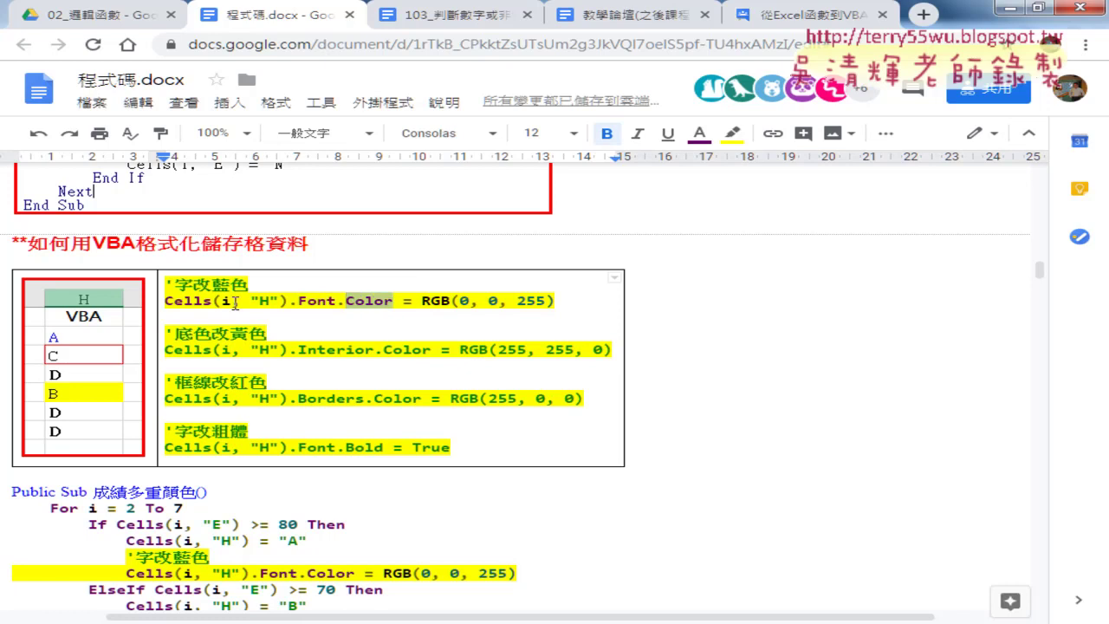
{"action": "left_click_drag", "start_coordinate": [164, 300], "coordinate": [289, 300]}
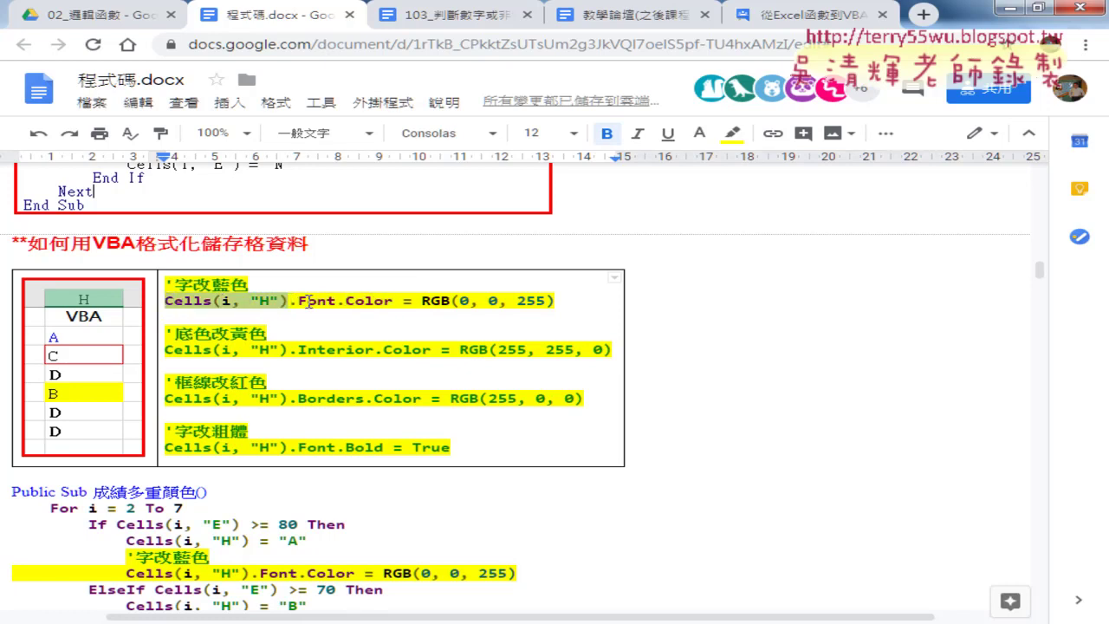
{"action": "left_click_drag", "start_coordinate": [422, 301], "coordinate": [564, 301]}
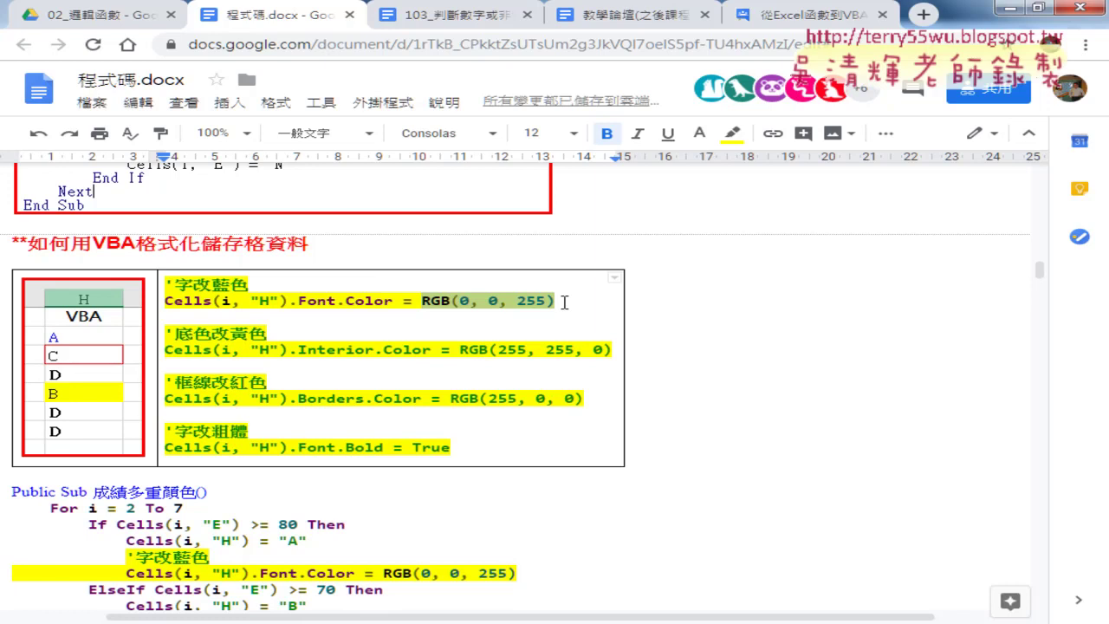
{"action": "left_click_drag", "start_coordinate": [421, 300], "coordinate": [452, 300]}
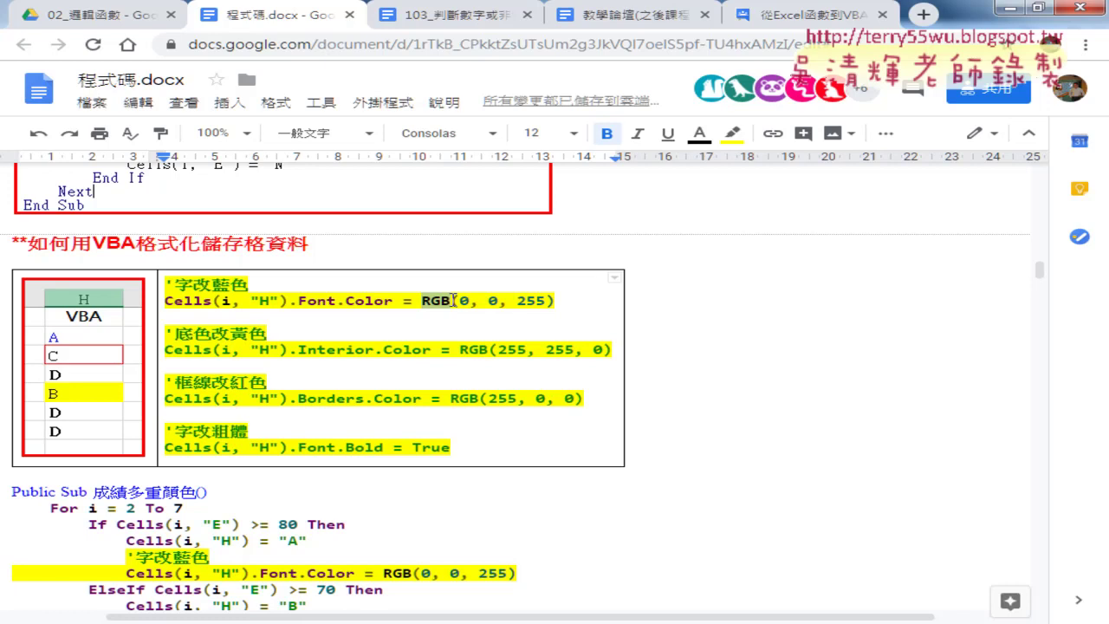
{"action": "double_click", "coordinate": [464, 303]}
{"action": "double_click", "coordinate": [531, 301]}
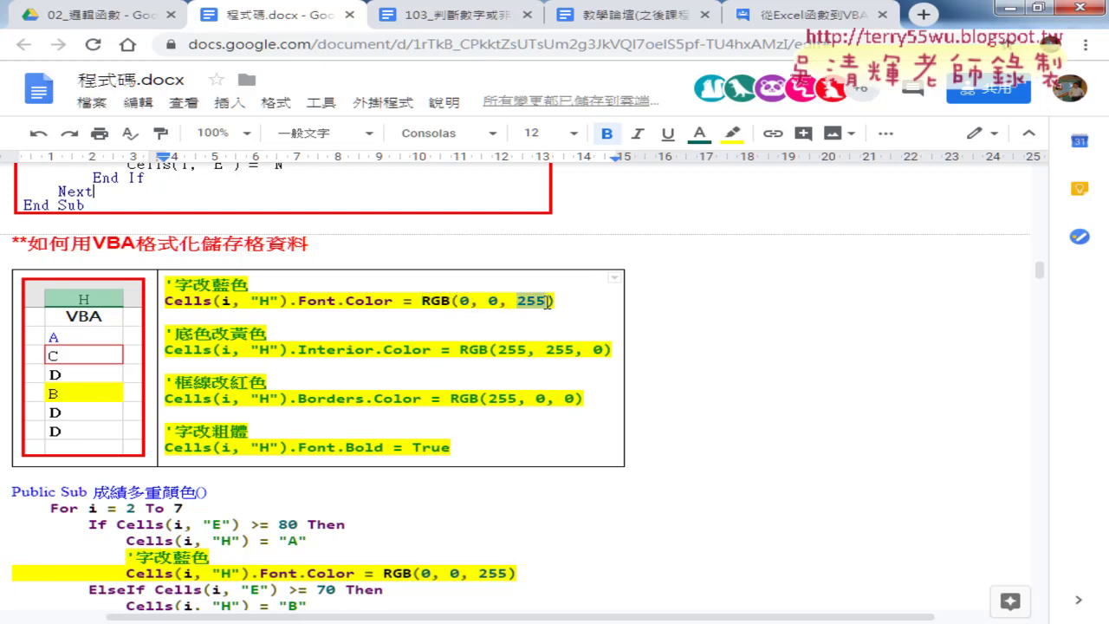
Select each RGB component (0, 0, 255), then the whole font-colour line
{"action": "double_click", "coordinate": [465, 301]}
{"action": "mouse_move", "coordinate": [462, 303]}
{"action": "left_mouse_down"}
{"action": "mouse_move", "coordinate": [555, 302]}
{"action": "mouse_move", "coordinate": [438, 303]}
{"action": "left_mouse_up"}
{"action": "left_click", "coordinate": [530, 303]}
{"action": "double_click", "coordinate": [464, 301]}
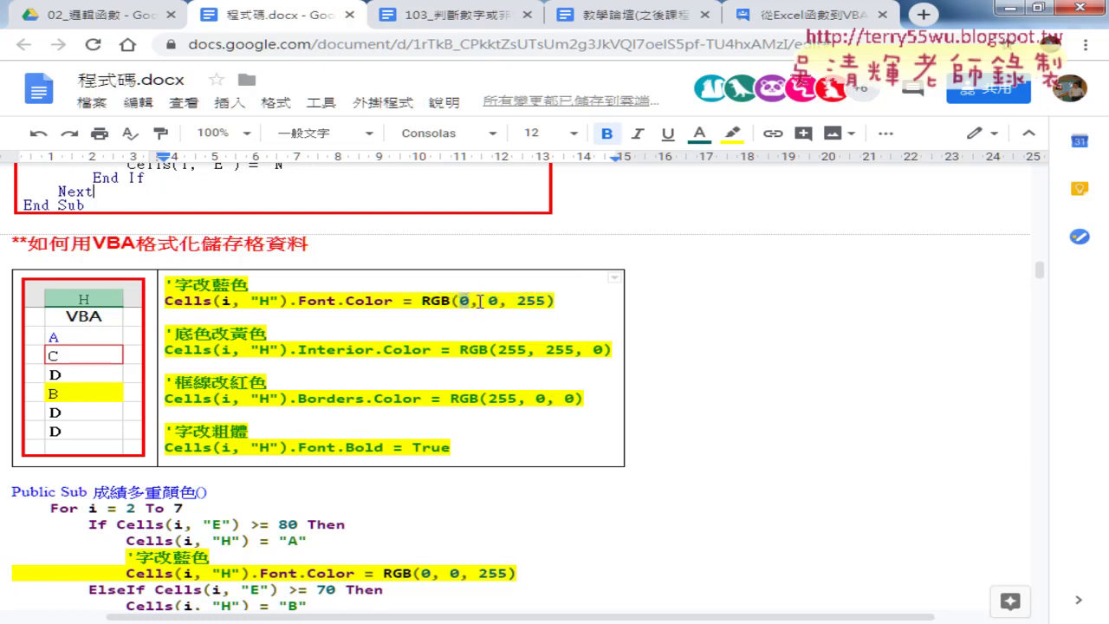
{"action": "double_click", "coordinate": [493, 301]}
{"action": "double_click", "coordinate": [530, 301]}
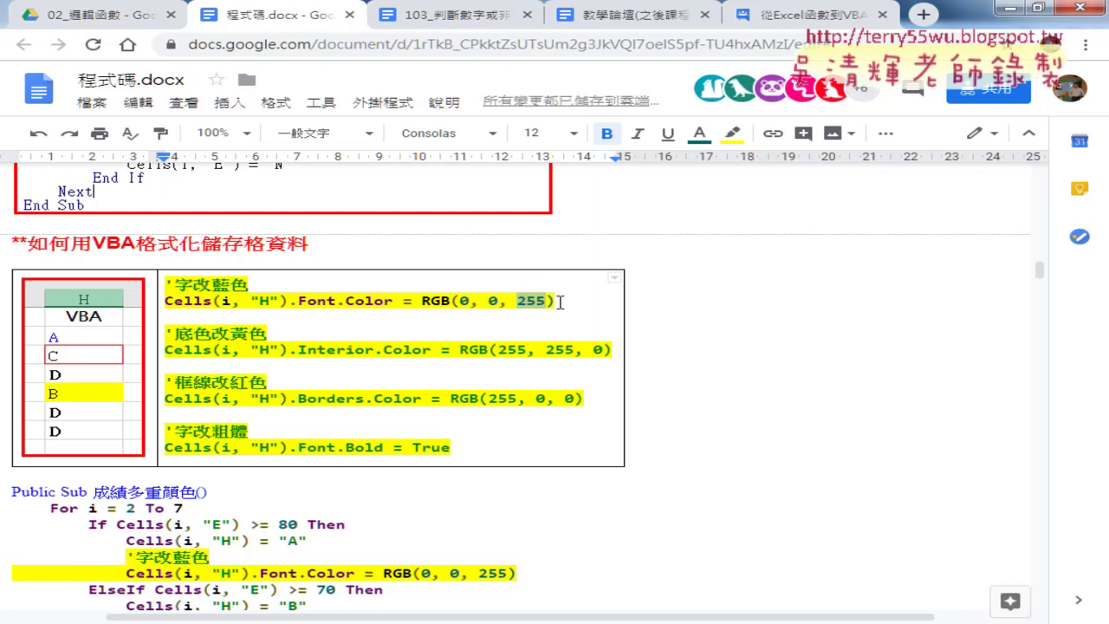
{"action": "left_click_drag", "start_coordinate": [560, 301], "coordinate": [165, 302]}
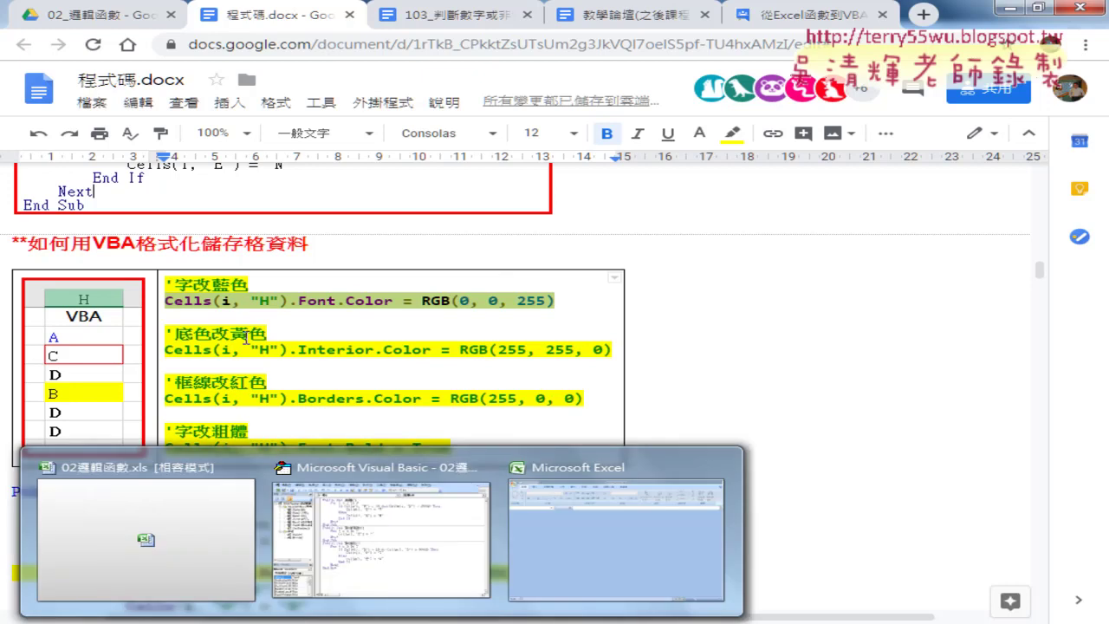
Highlight RGB(0, 0, 255) once more and bring the Visual Basic editor forward
{"action": "left_click", "coordinate": [65, 342]}
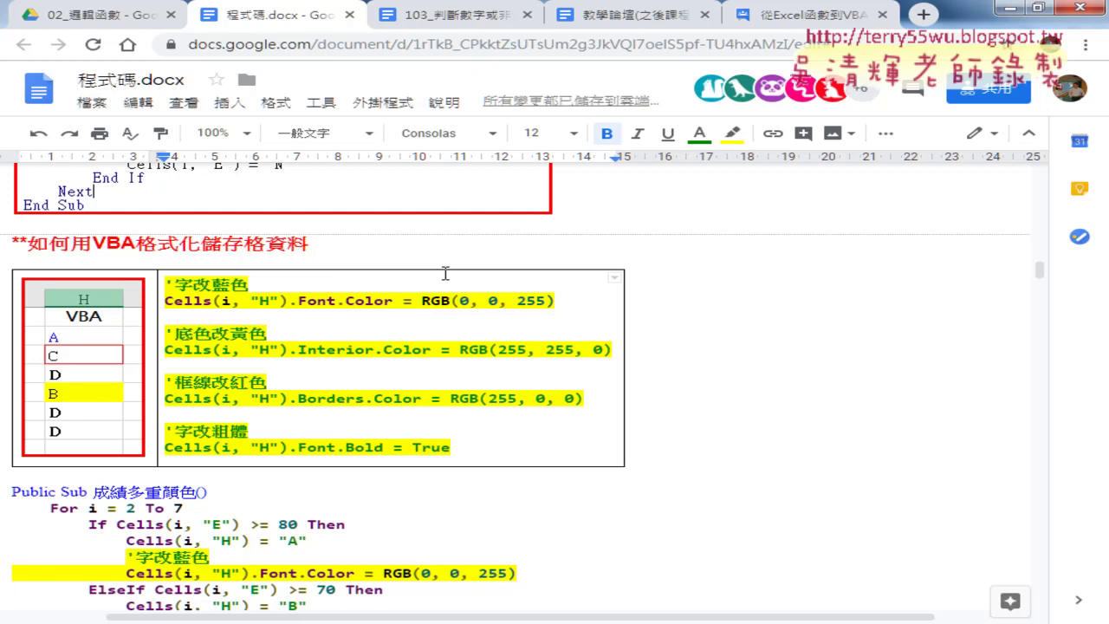
{"action": "left_click", "coordinate": [423, 300]}
{"action": "left_click_drag", "start_coordinate": [424, 300], "coordinate": [555, 300]}
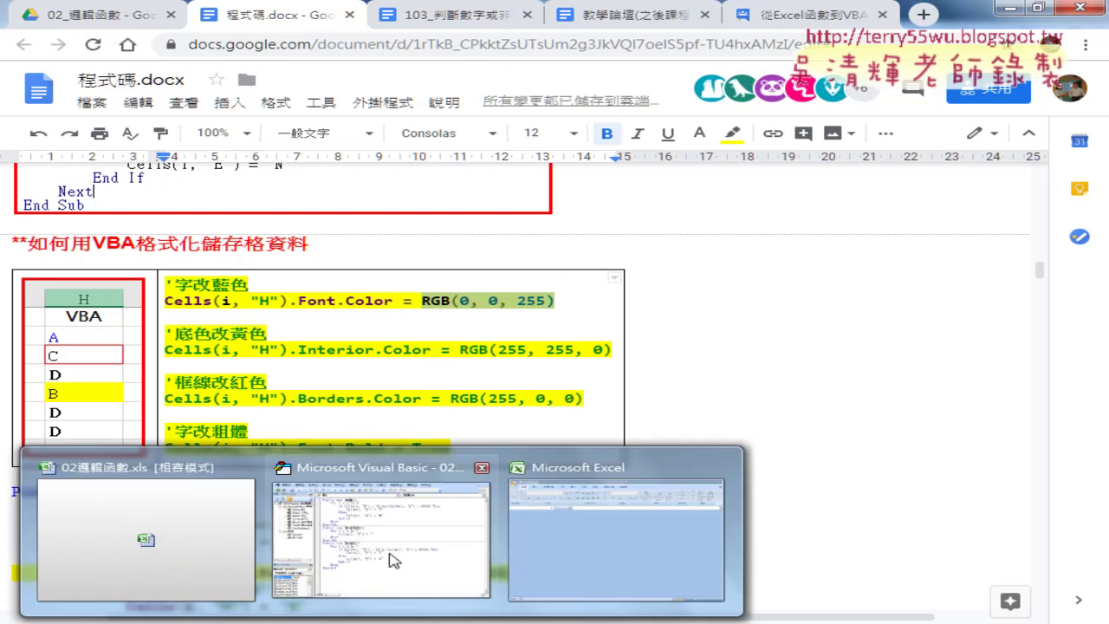
{"action": "left_click", "coordinate": [385, 494]}
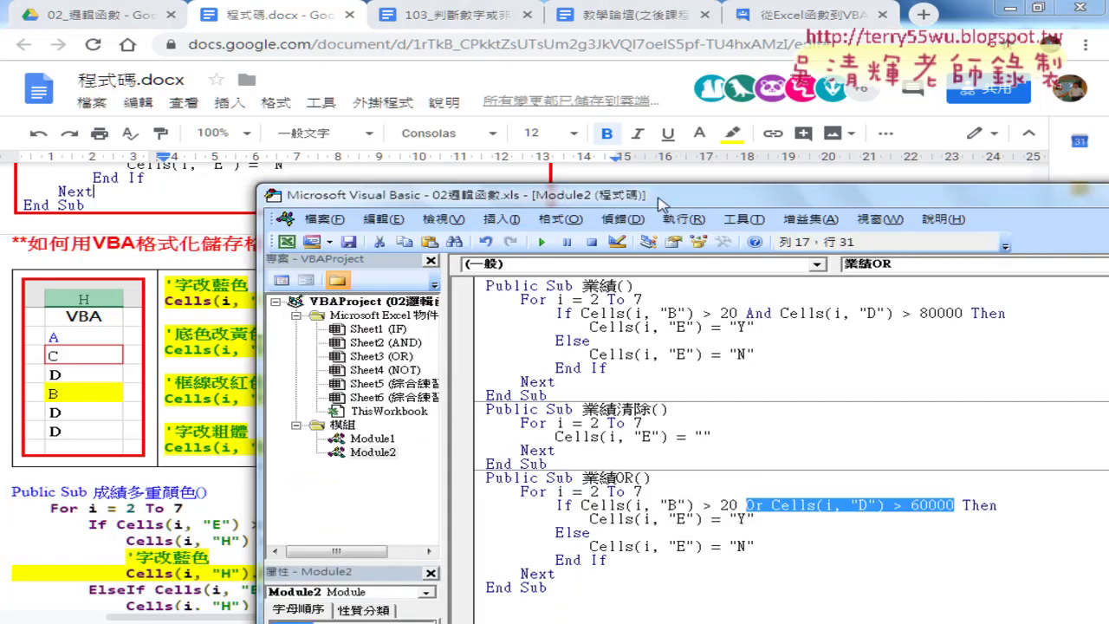
Reposition the editor and open Module1 to show the 成績多重 sub and 成績函數 functions
{"action": "left_click_drag", "start_coordinate": [662, 199], "coordinate": [565, 73]}
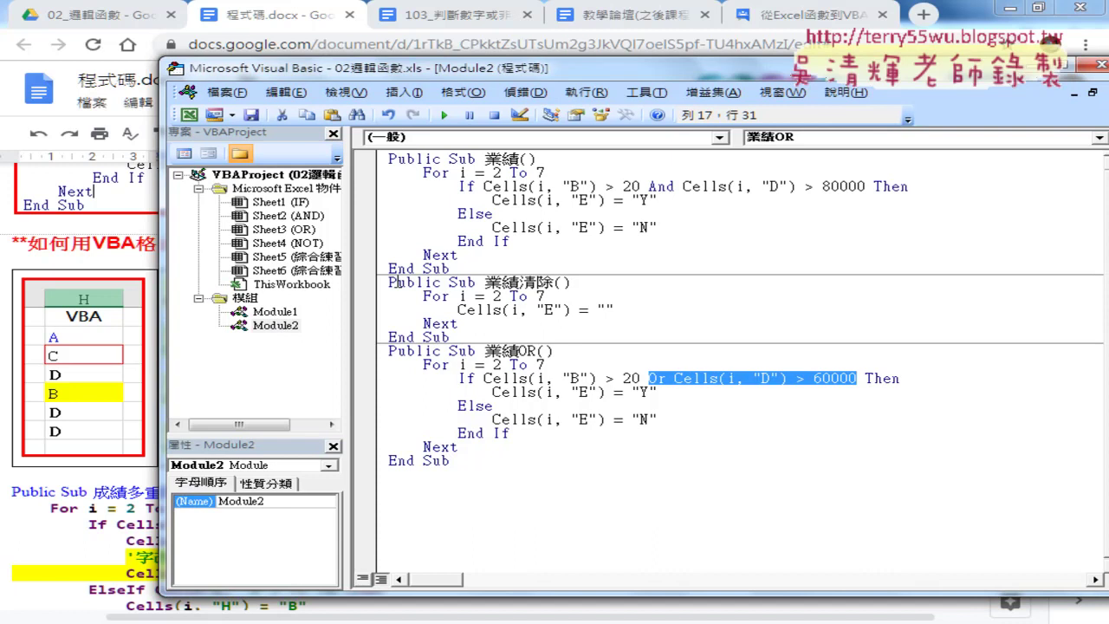
{"action": "double_click", "coordinate": [275, 314]}
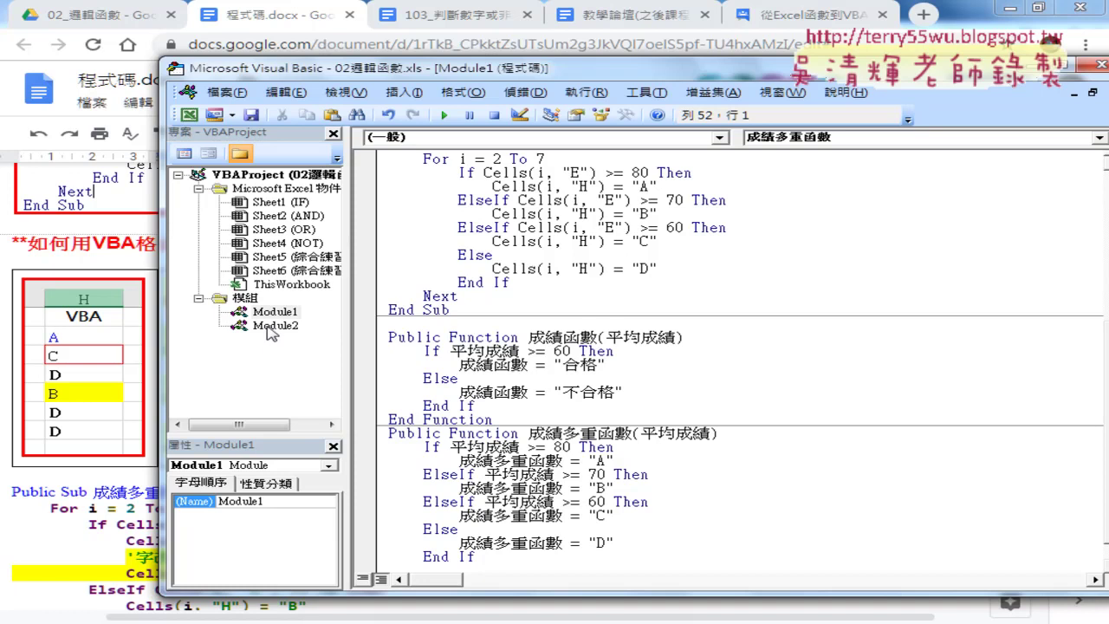
{"action": "double_click", "coordinate": [270, 328]}
{"action": "right_click", "coordinate": [244, 300]}
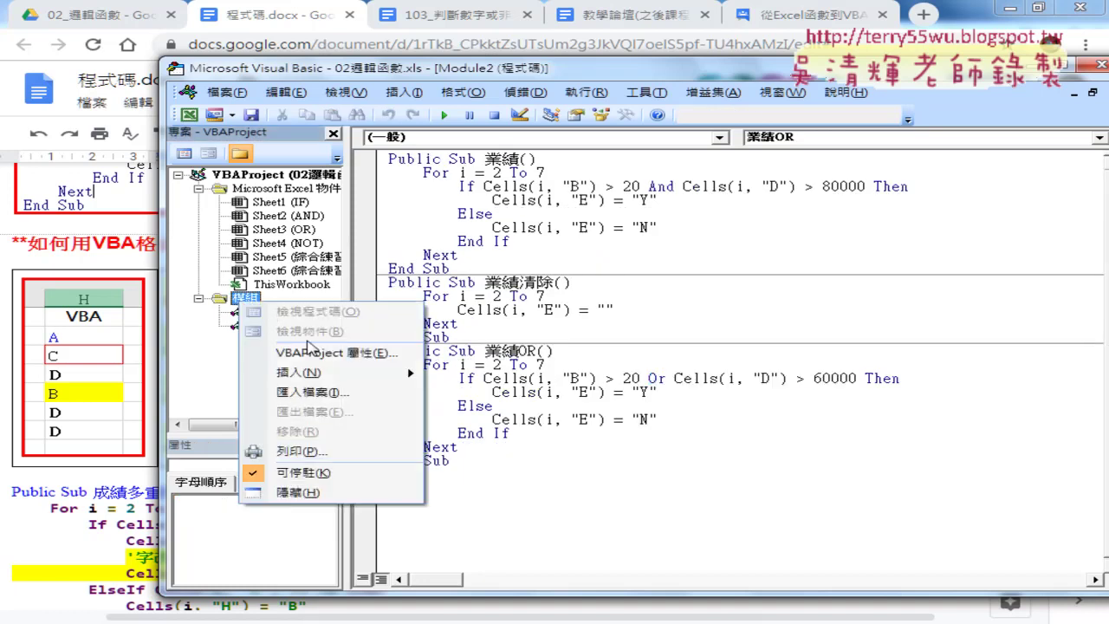
{"action": "left_click", "coordinate": [496, 309]}
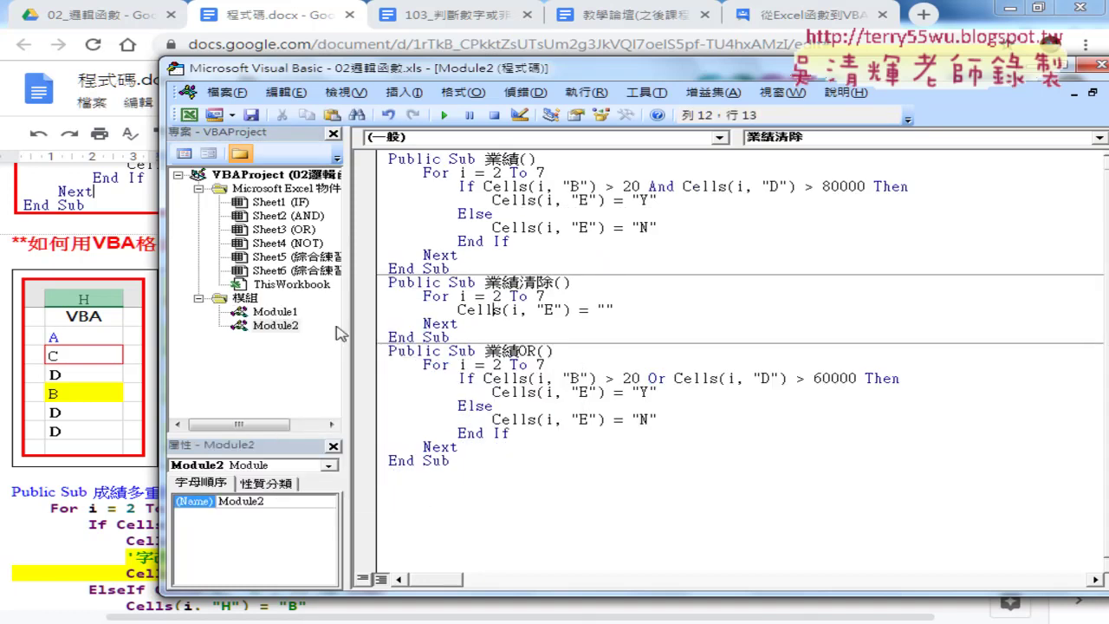
{"action": "double_click", "coordinate": [279, 314]}
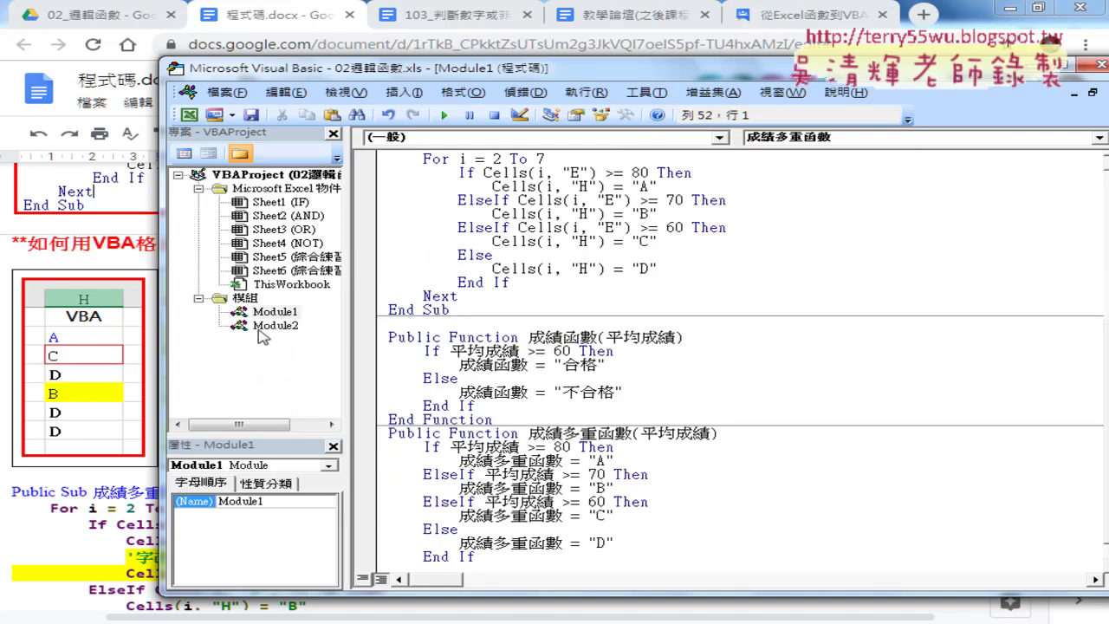
{"action": "left_click", "coordinate": [508, 336]}
{"action": "scroll", "coordinate": [508, 336], "scroll_direction": "up", "scroll_amount": 2}
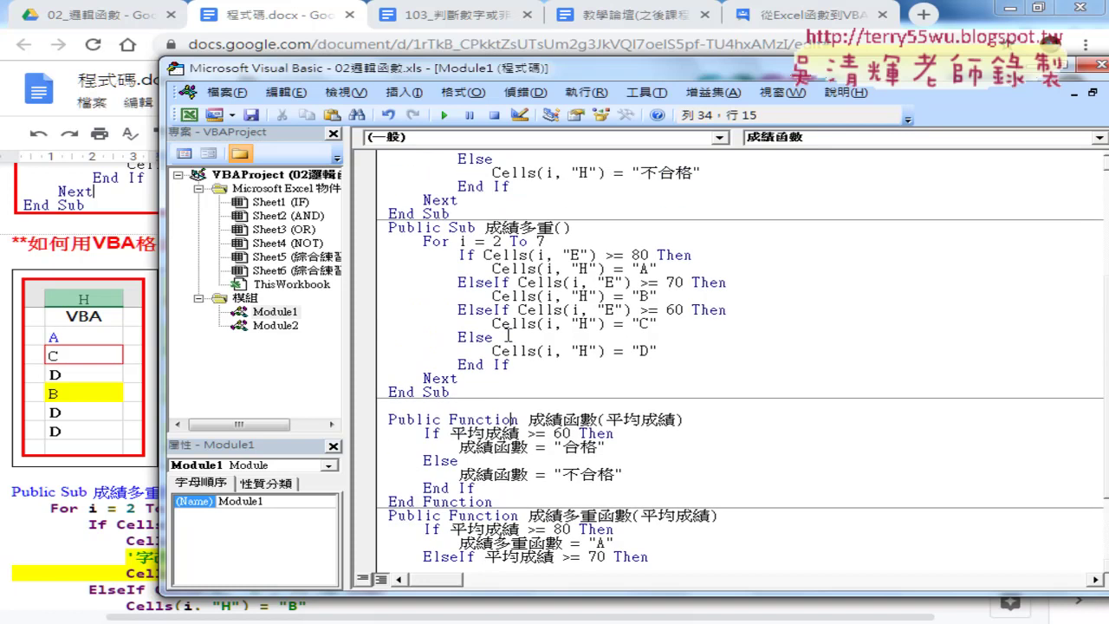
{"action": "scroll", "coordinate": [508, 334], "scroll_direction": "down", "scroll_amount": 1}
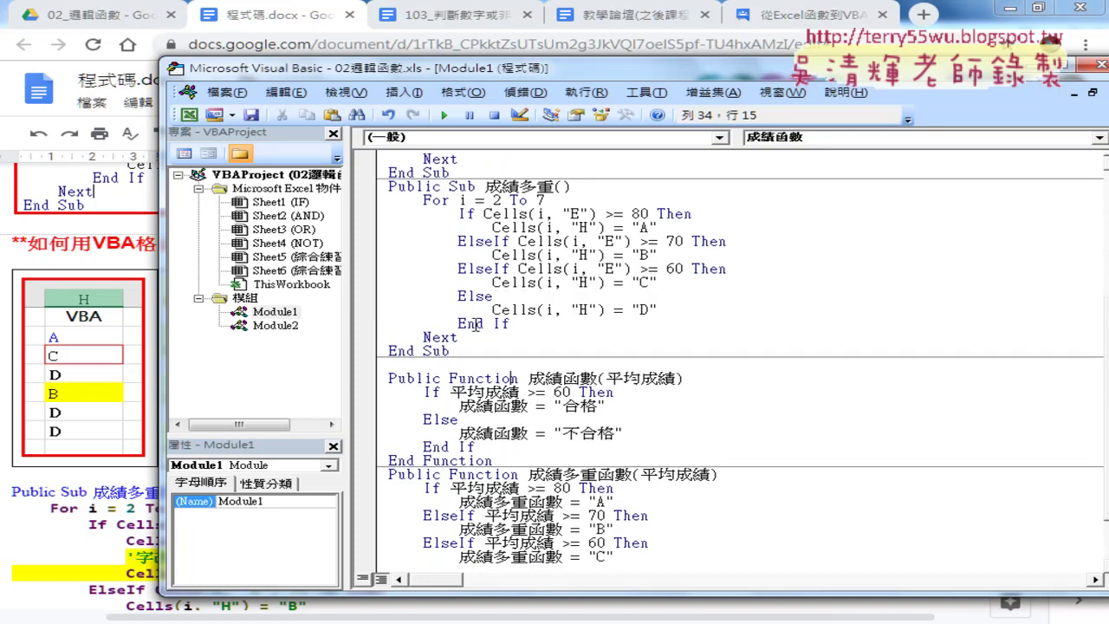
Ctrl-drag a copy of the 成績多重 Sub below End Sub, then select 顏色 in the notes
{"action": "left_click", "coordinate": [1010, 11]}
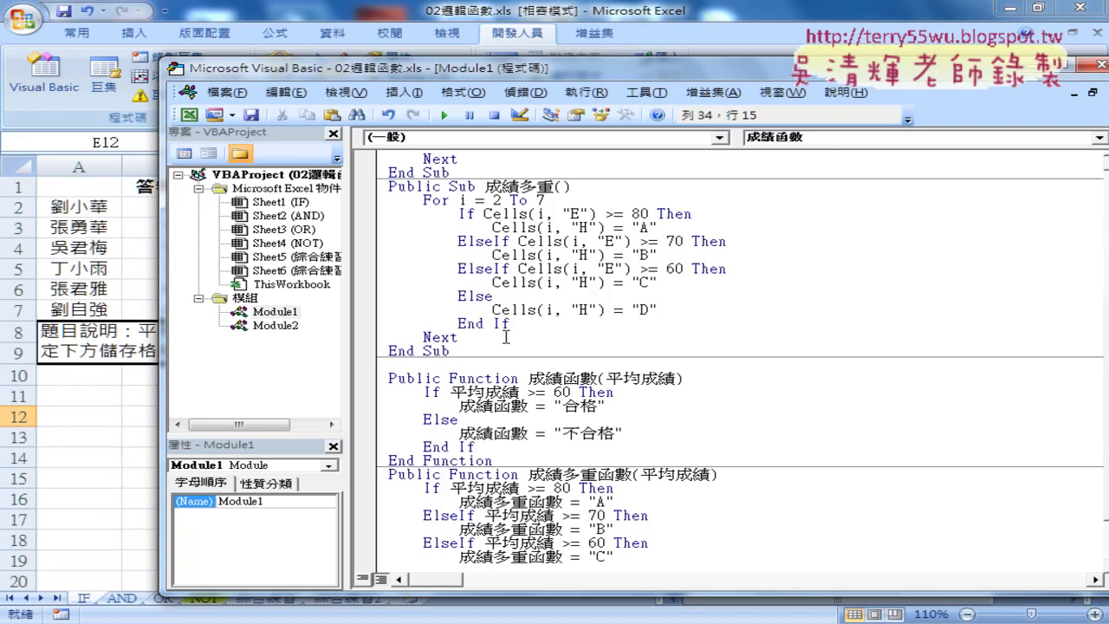
{"action": "left_click_drag", "start_coordinate": [448, 349], "coordinate": [391, 189]}
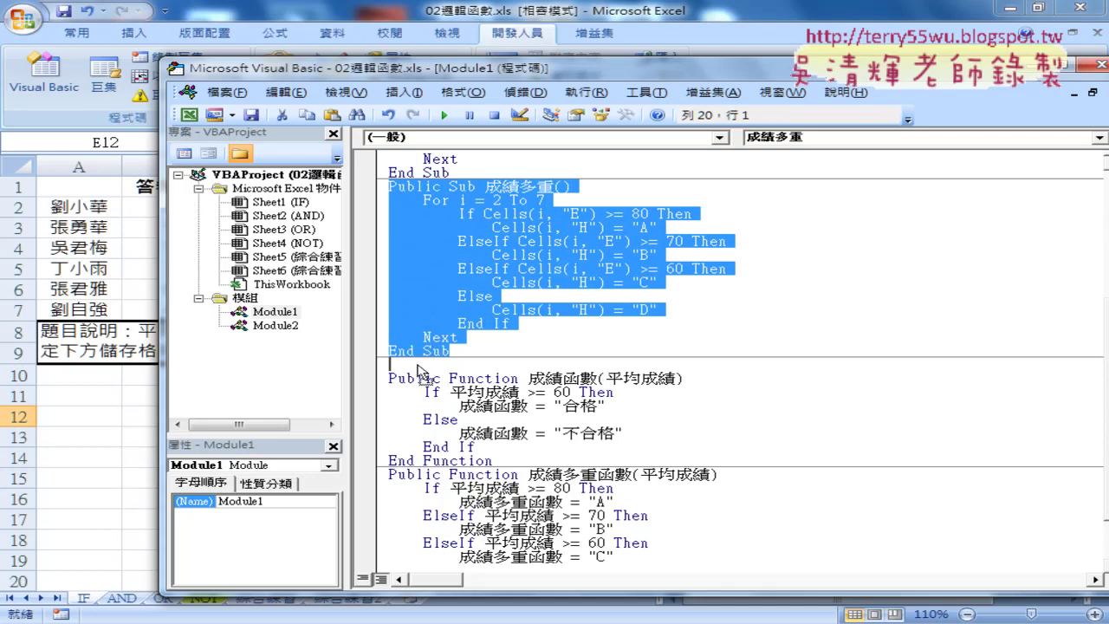
{"action": "mouse_move", "coordinate": [421, 370]}
{"action": "left_mouse_down"}
{"action": "mouse_move", "coordinate": [429, 384]}
{"action": "mouse_move", "coordinate": [560, 365]}
{"action": "left_mouse_up"}
{"action": "left_click", "coordinate": [483, 365]}
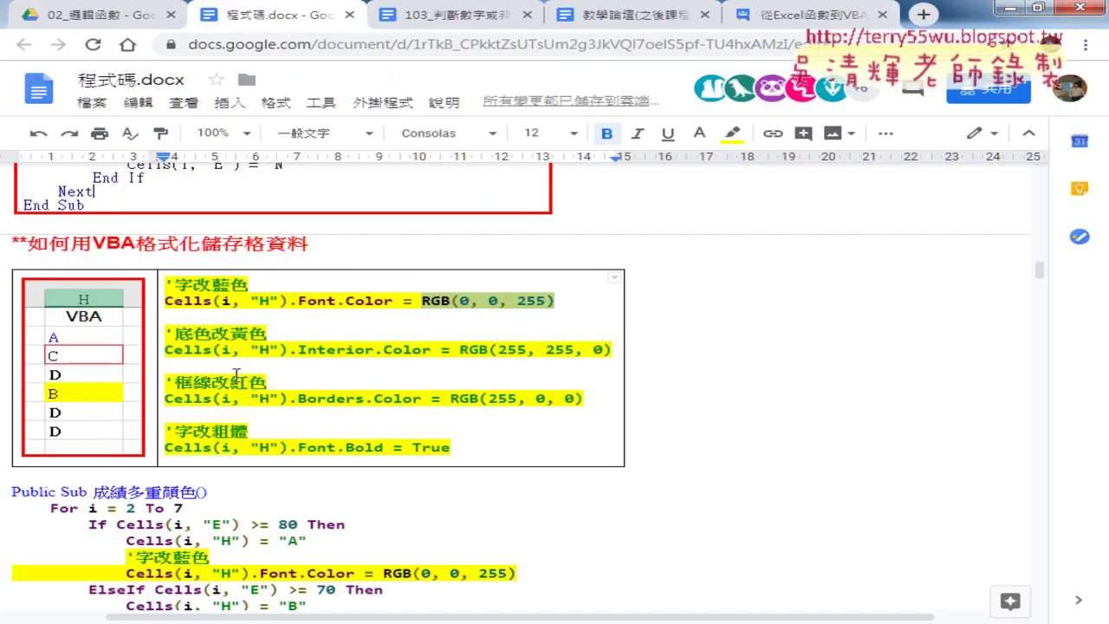
{"action": "scroll", "coordinate": [236, 372], "scroll_direction": "down", "scroll_amount": 2}
{"action": "double_click", "coordinate": [195, 407]}
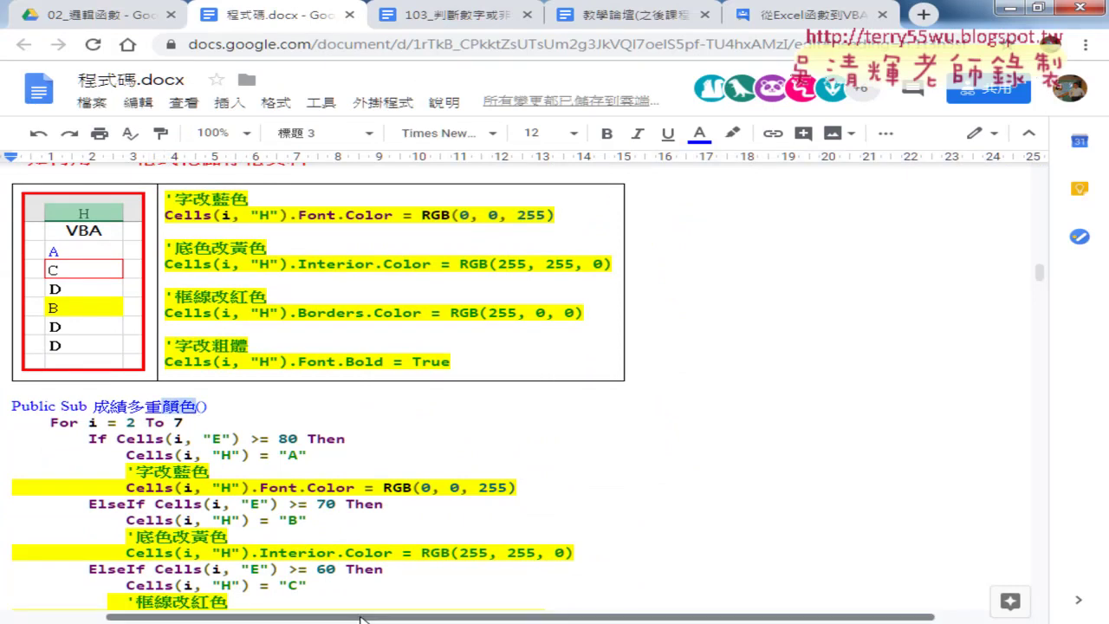
Rename the copied Sub to 成績多重顏色 by appending 顏色
{"action": "left_click", "coordinate": [382, 537]}
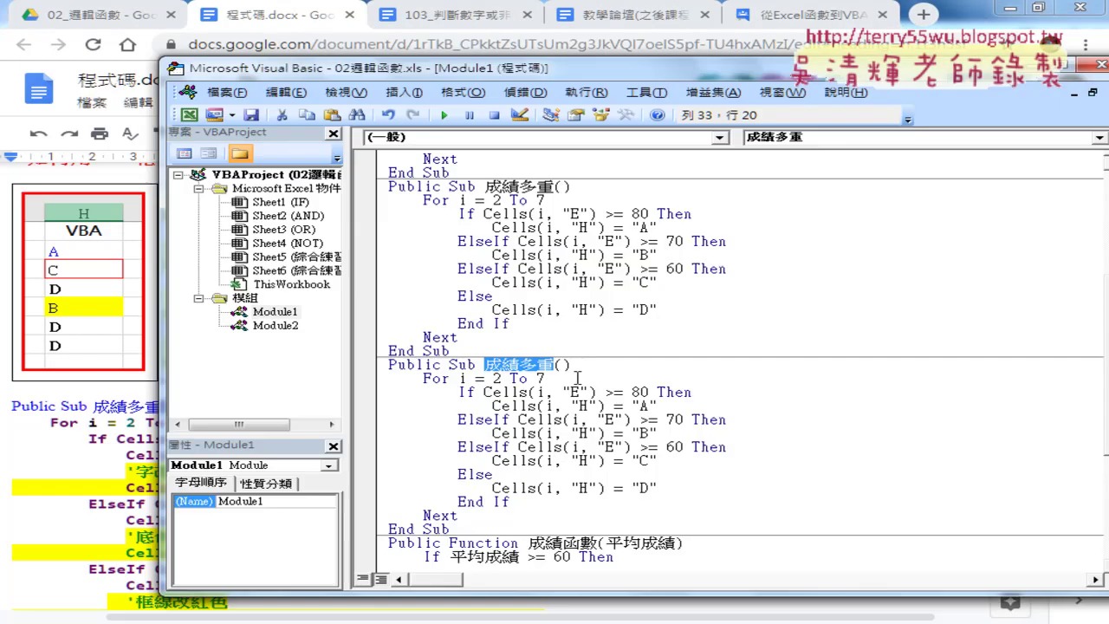
{"action": "left_click", "coordinate": [572, 370]}
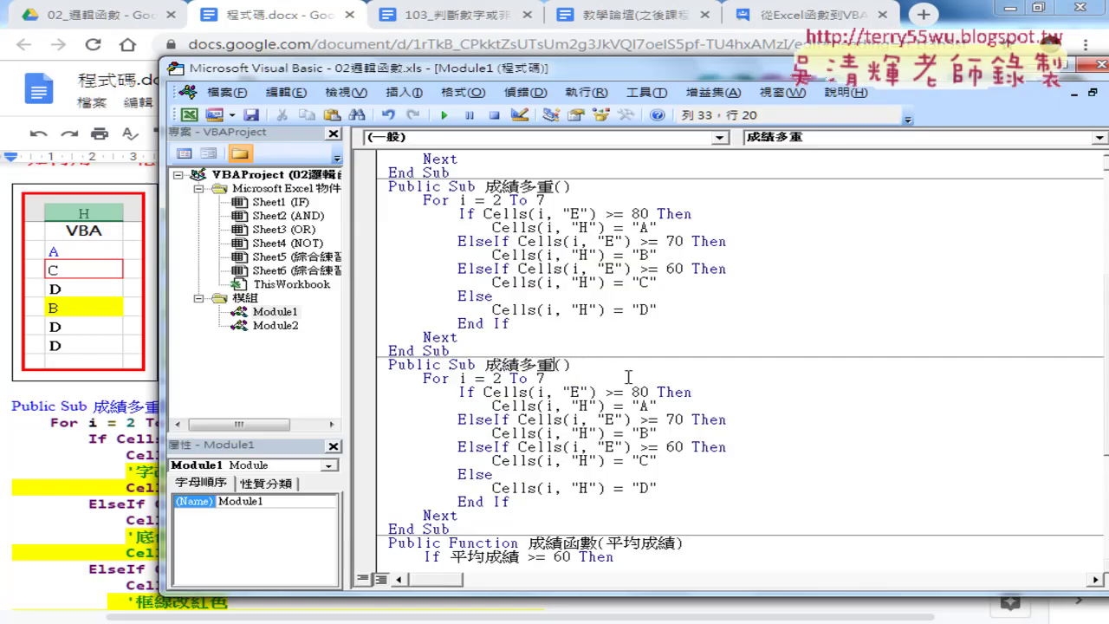
{"action": "type", "text": "顏色"}
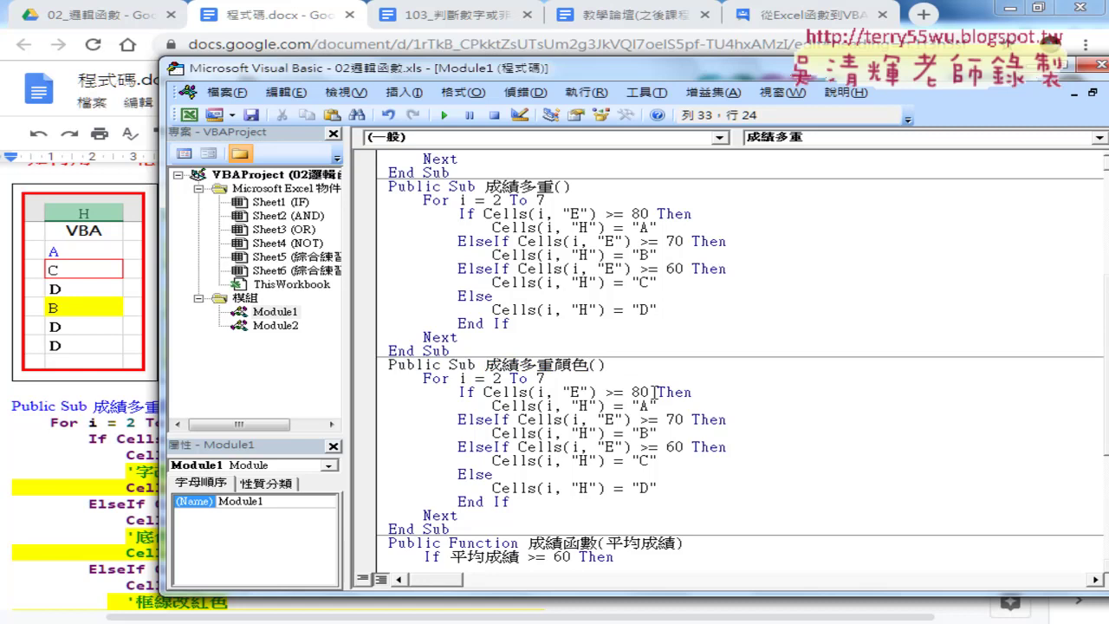
Insert a blank line after Cells(i, "H") = "A"
{"action": "left_click_drag", "start_coordinate": [658, 405], "coordinate": [492, 406]}
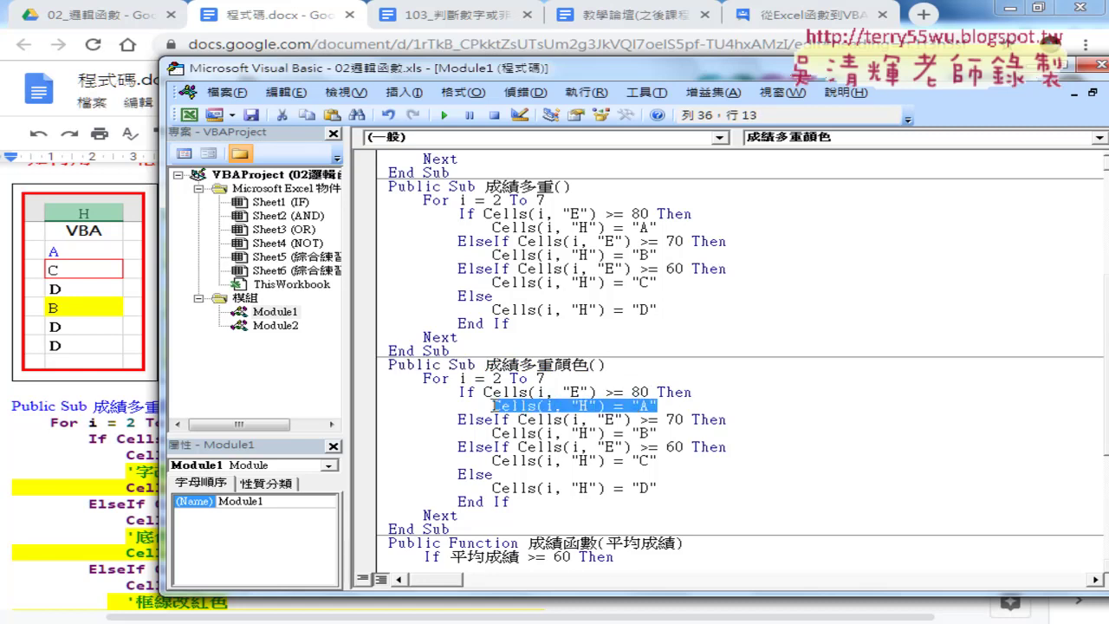
{"action": "left_click", "coordinate": [1009, 9]}
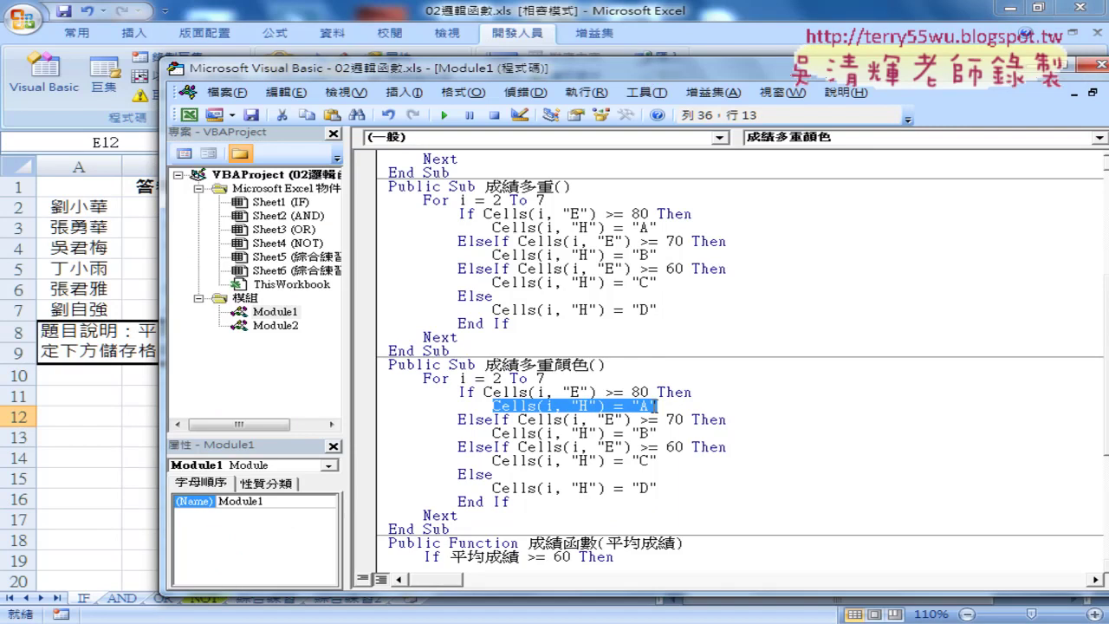
{"action": "left_click_drag", "start_coordinate": [659, 405], "coordinate": [493, 408]}
{"action": "left_click", "coordinate": [668, 403]}
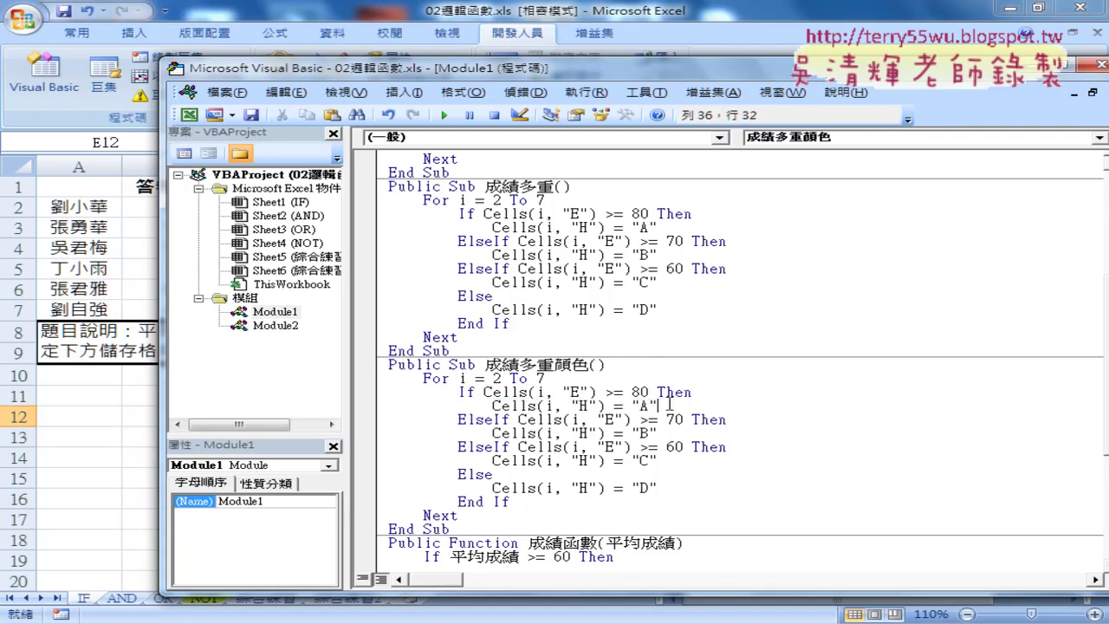
{"action": "key", "text": "Return"}
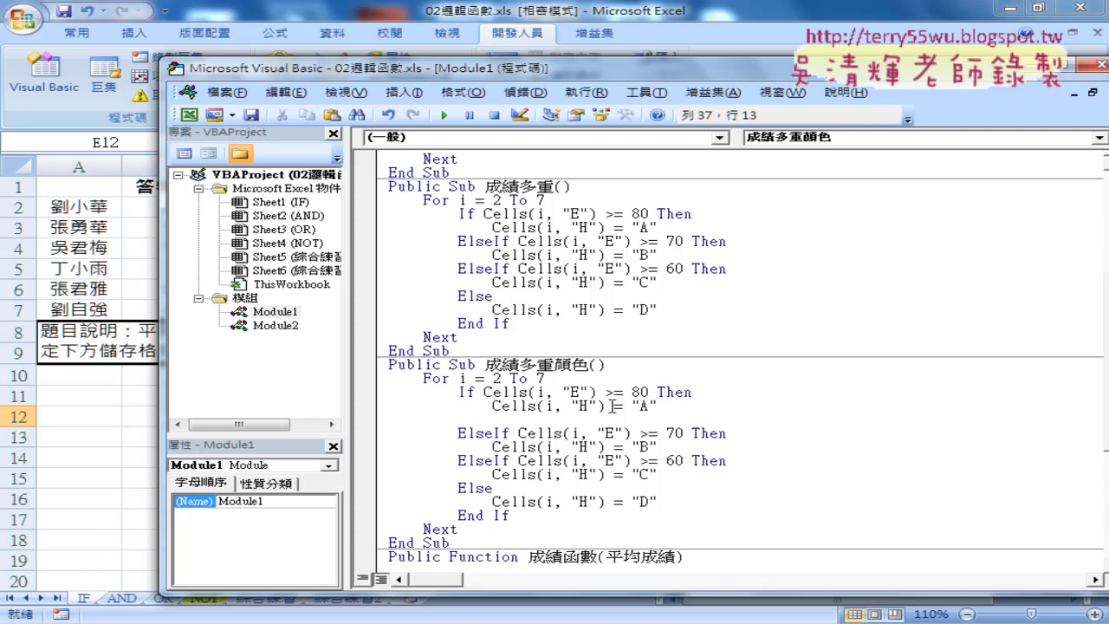
Copy Cells and its (i, "H") arguments from the grade A line onto the new line
{"action": "left_click", "coordinate": [530, 405]}
{"action": "double_click", "coordinate": [530, 405]}
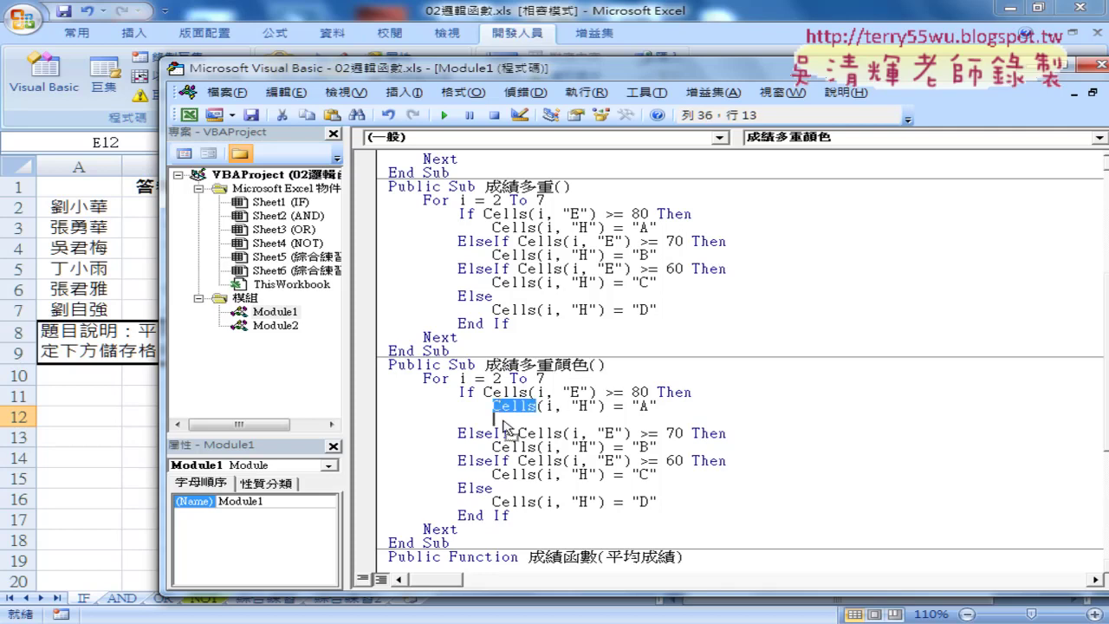
{"action": "left_click_drag", "start_coordinate": [502, 420], "coordinate": [503, 422]}
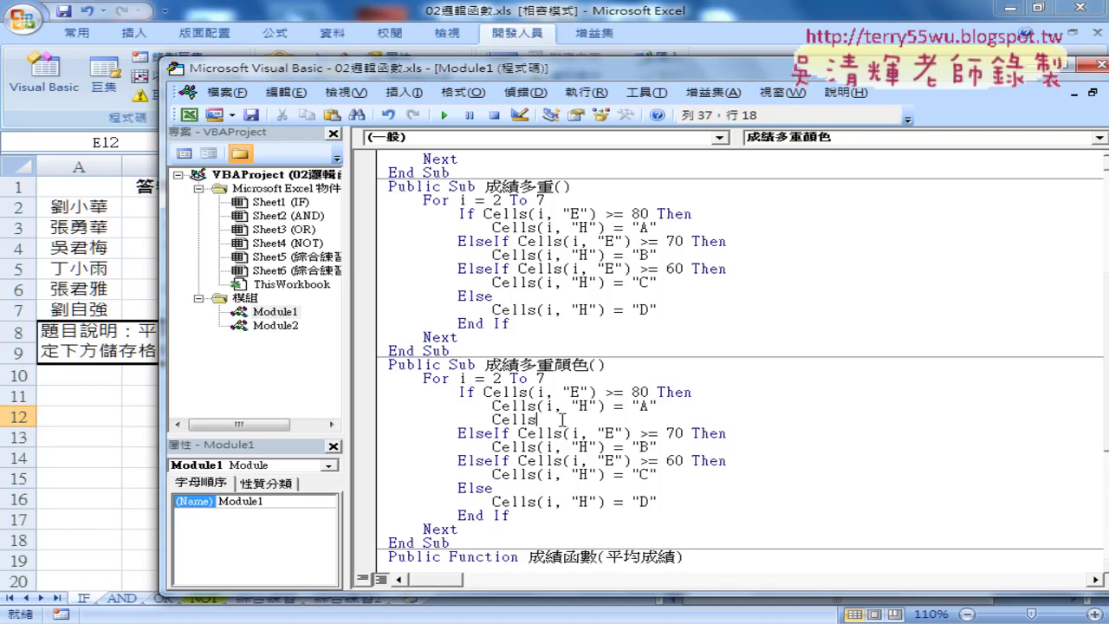
{"action": "mouse_move", "coordinate": [606, 405]}
{"action": "left_mouse_down"}
{"action": "mouse_move", "coordinate": [537, 405]}
{"action": "mouse_move", "coordinate": [554, 419]}
{"action": "left_mouse_up"}
{"action": "type", "text": "(i, \"H\")"}
{"action": "left_click_drag", "start_coordinate": [608, 420], "coordinate": [535, 419]}
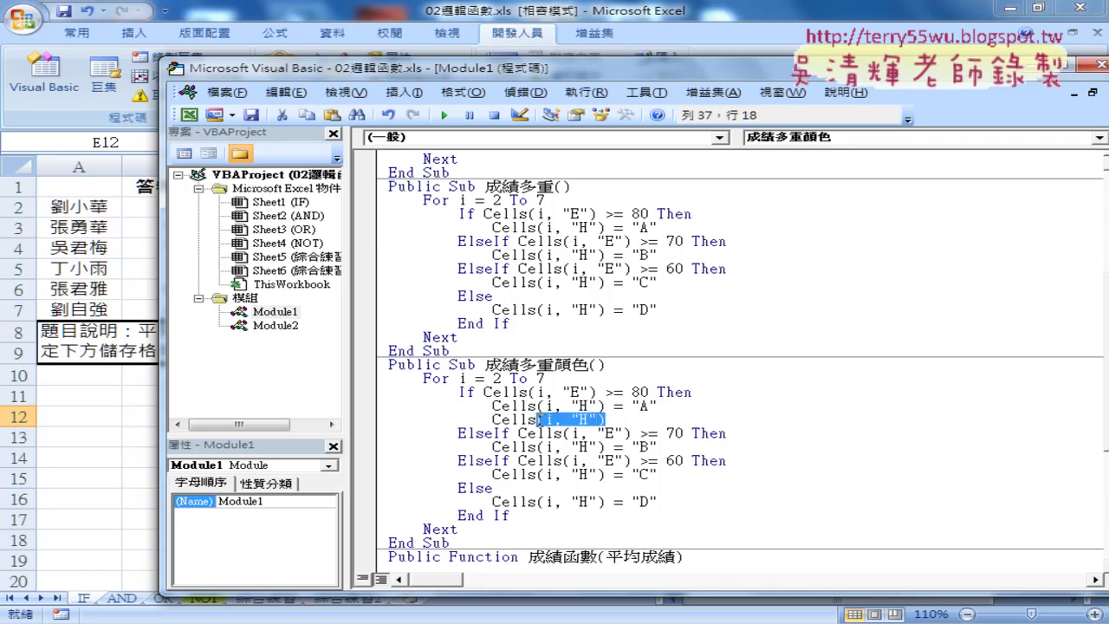
{"action": "left_click", "coordinate": [619, 420]}
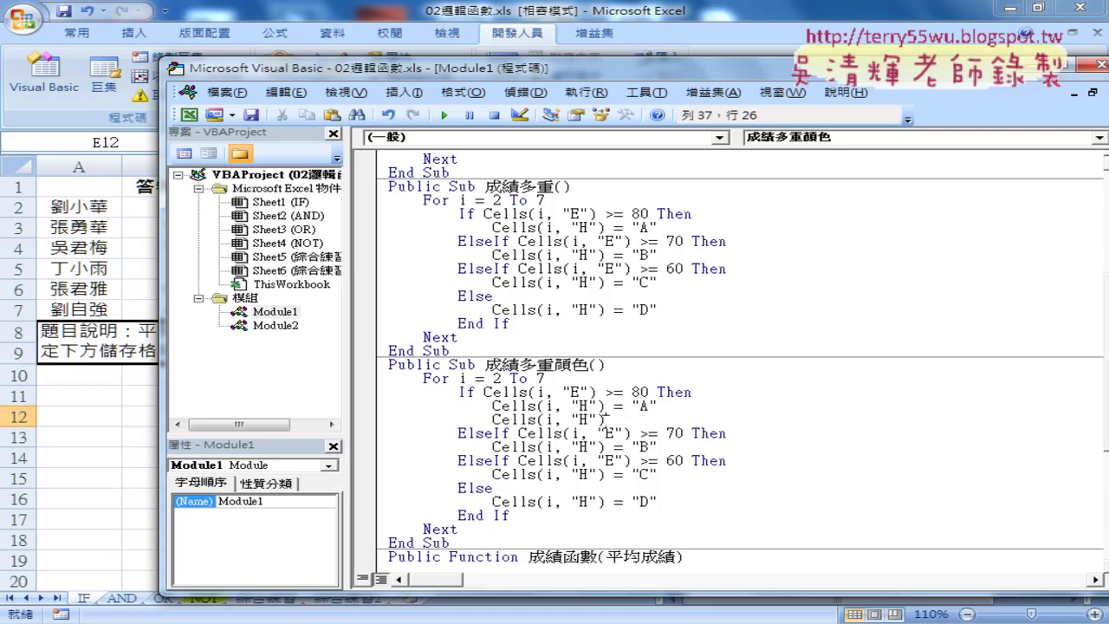
{"action": "left_click_drag", "start_coordinate": [606, 419], "coordinate": [537, 420]}
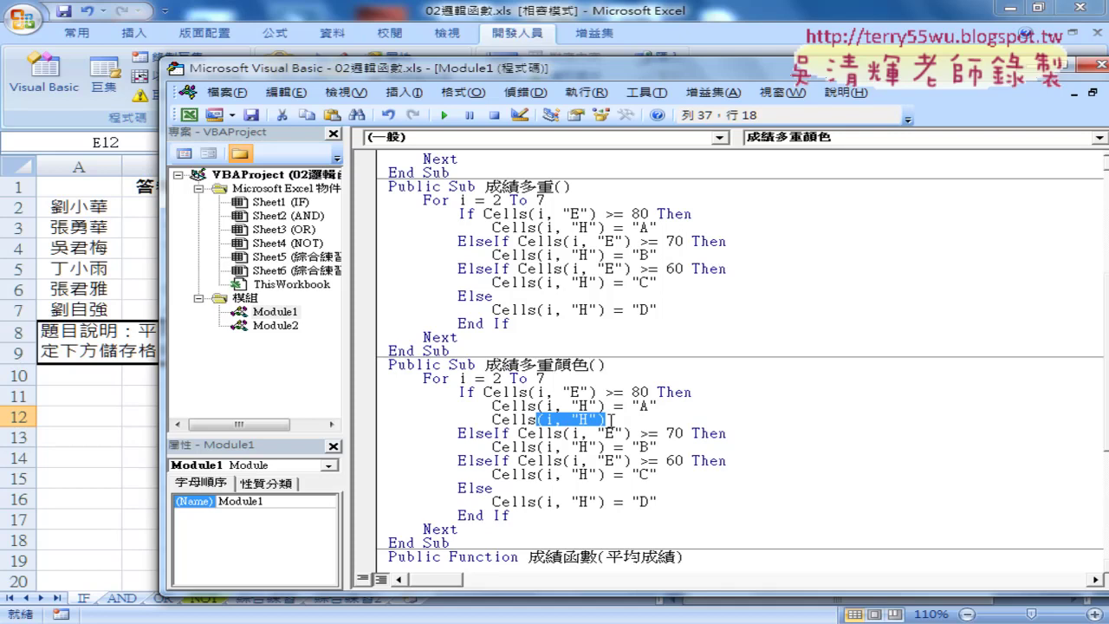
{"action": "left_click", "coordinate": [610, 419]}
Delete the arguments and complete the line to Cells.Font using IntelliSense
{"action": "type", "text": "."}
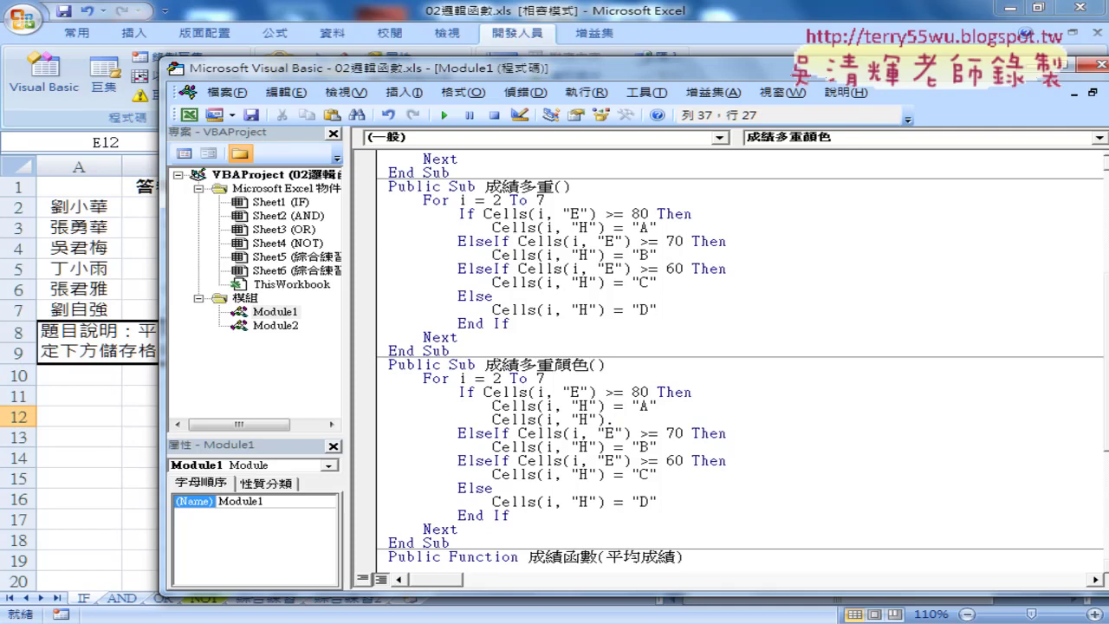
{"action": "left_click_drag", "start_coordinate": [614, 419], "coordinate": [538, 425]}
{"action": "key", "text": "Delete"}
{"action": "type", "text": "."}
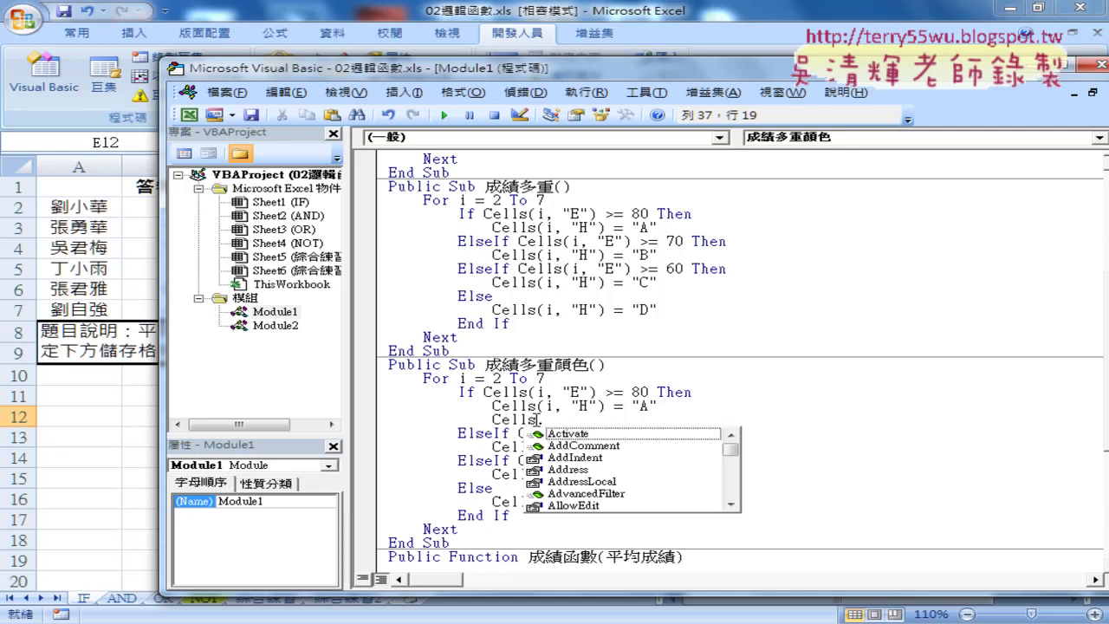
{"action": "type", "text": "f"}
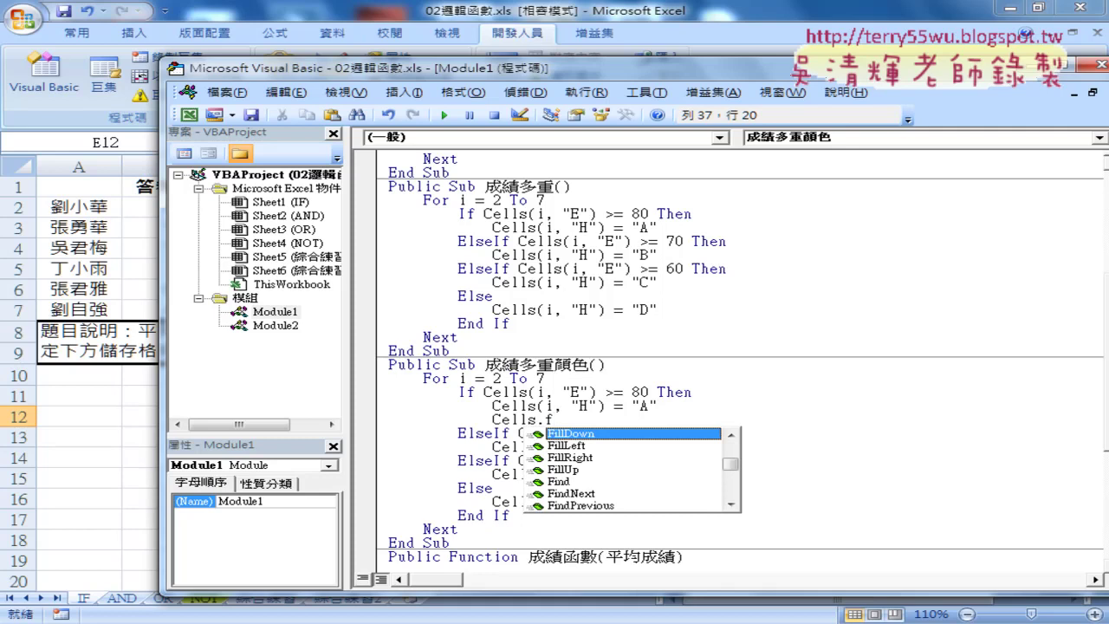
{"action": "type", "text": "o"}
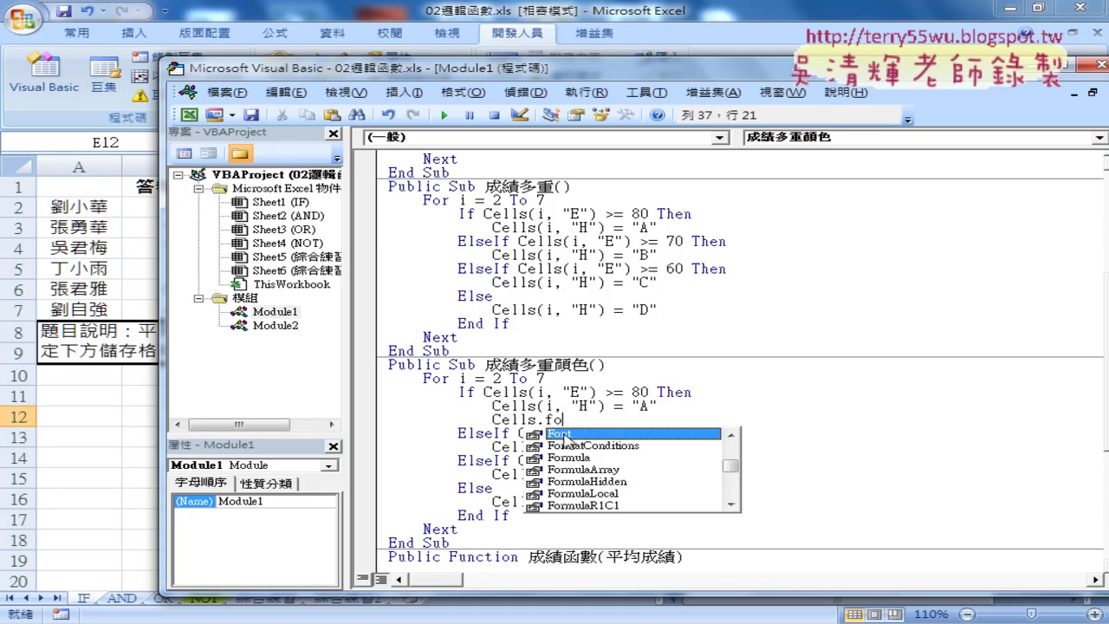
{"action": "double_click", "coordinate": [564, 440]}
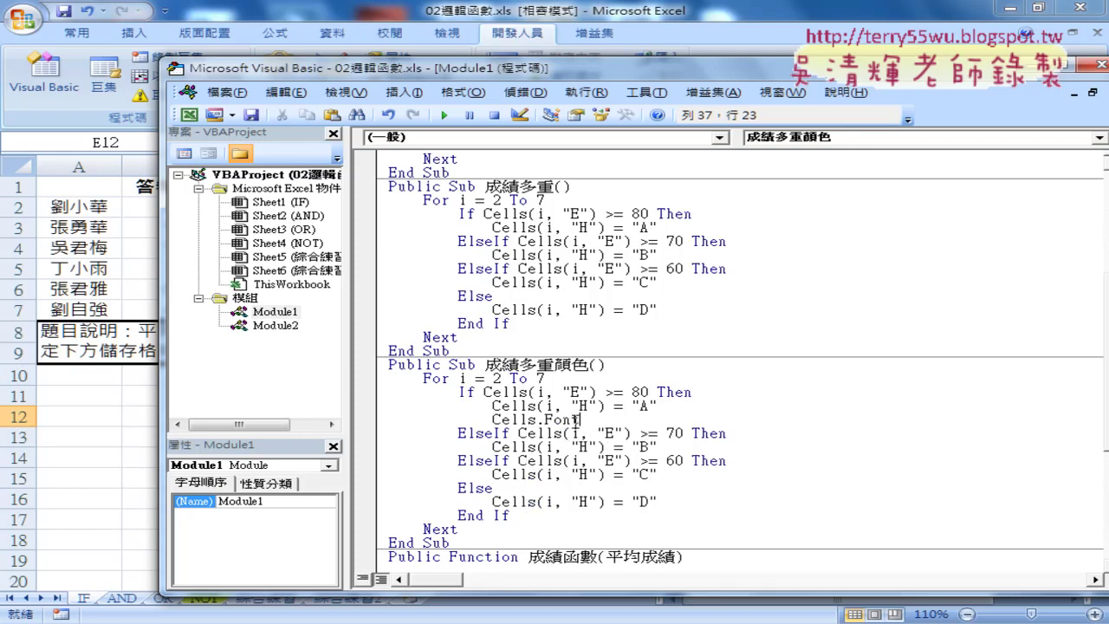
{"action": "left_click_drag", "start_coordinate": [579, 419], "coordinate": [545, 419]}
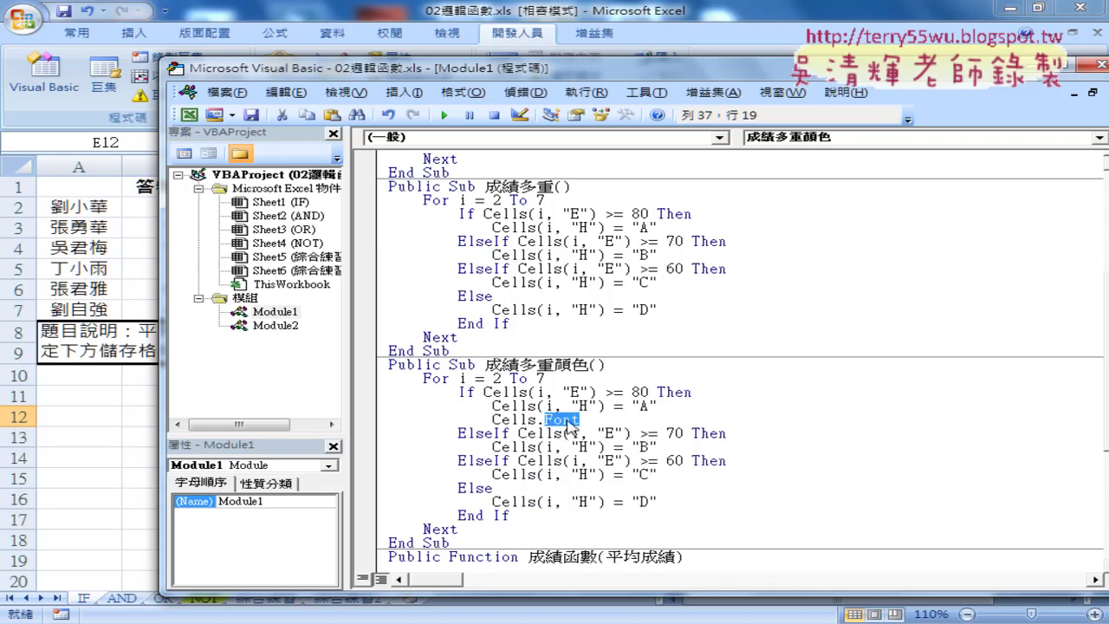
{"action": "left_click", "coordinate": [582, 419]}
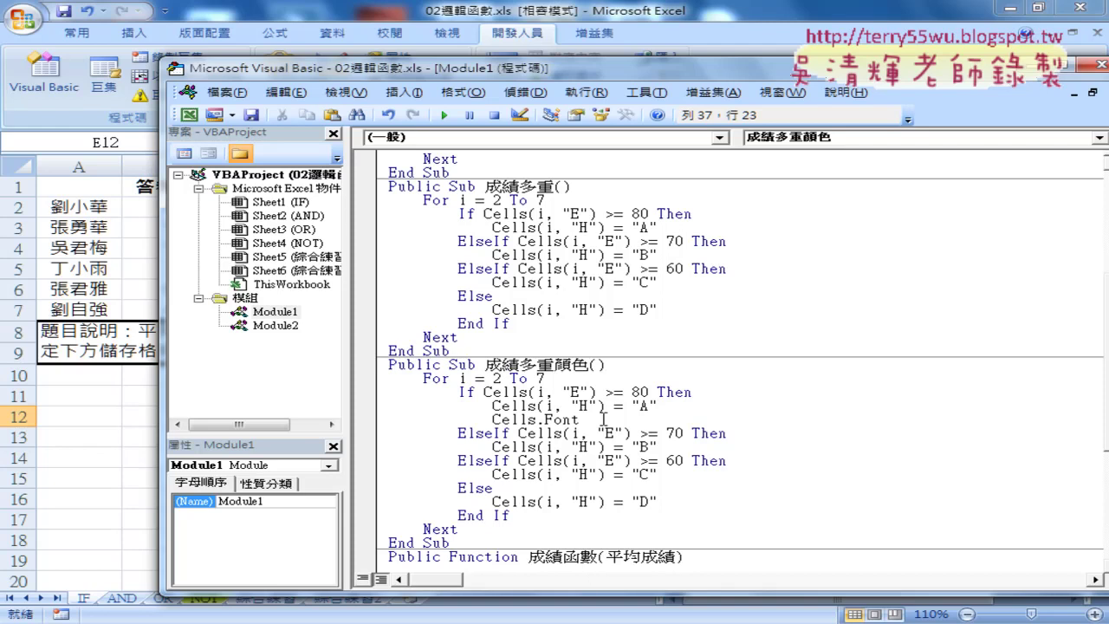
{"action": "left_click", "coordinate": [130, 215]}
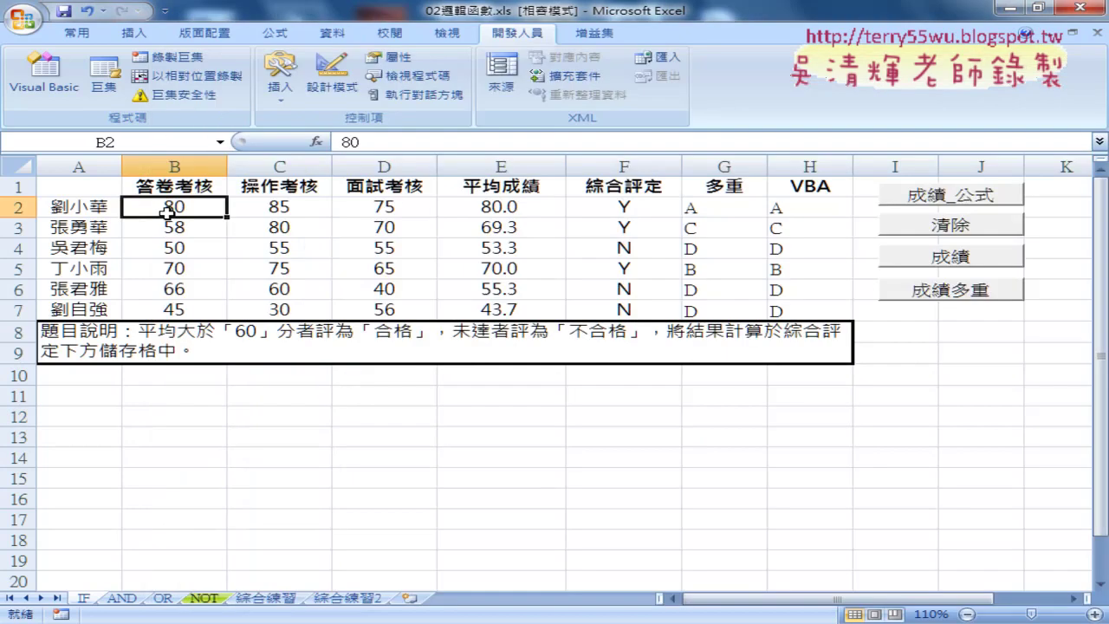
{"action": "left_click", "coordinate": [791, 210]}
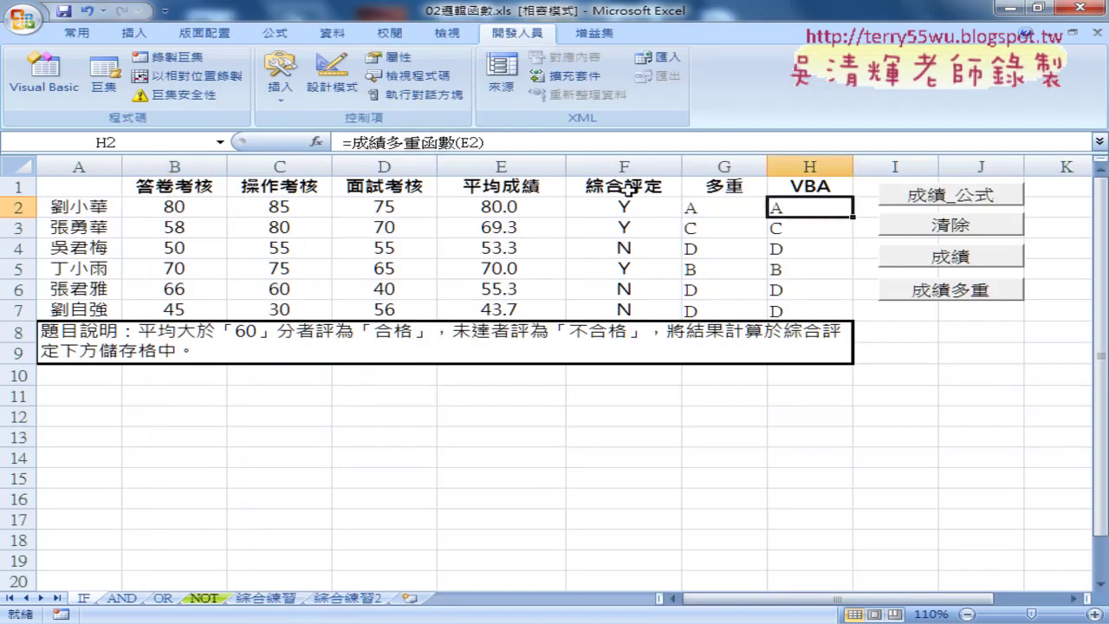
{"action": "left_click", "coordinate": [77, 32]}
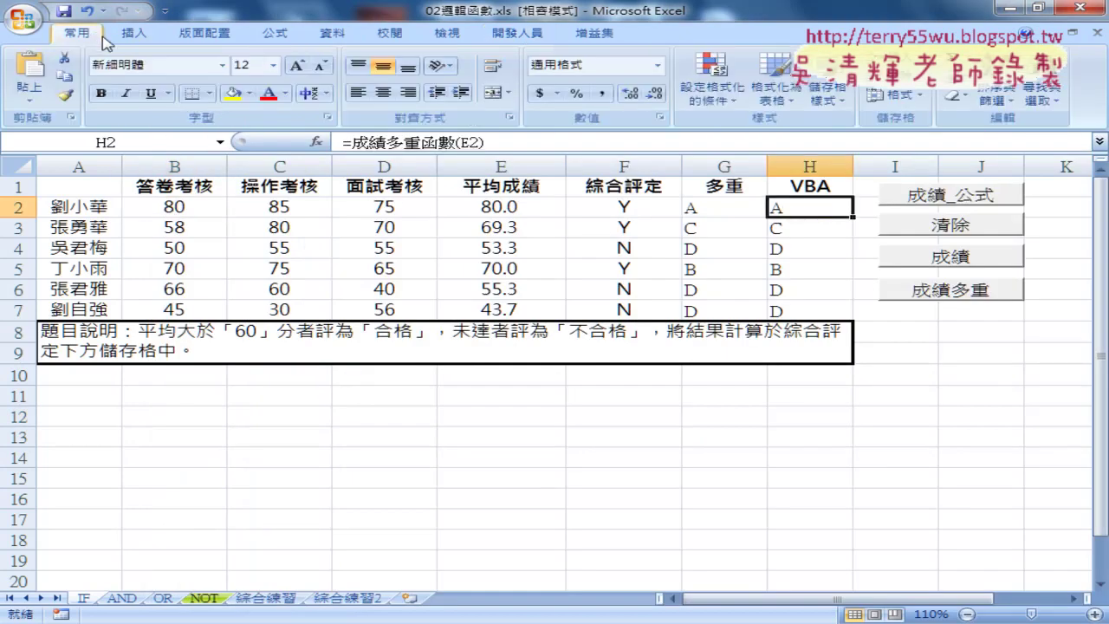
{"action": "left_click", "coordinate": [284, 93]}
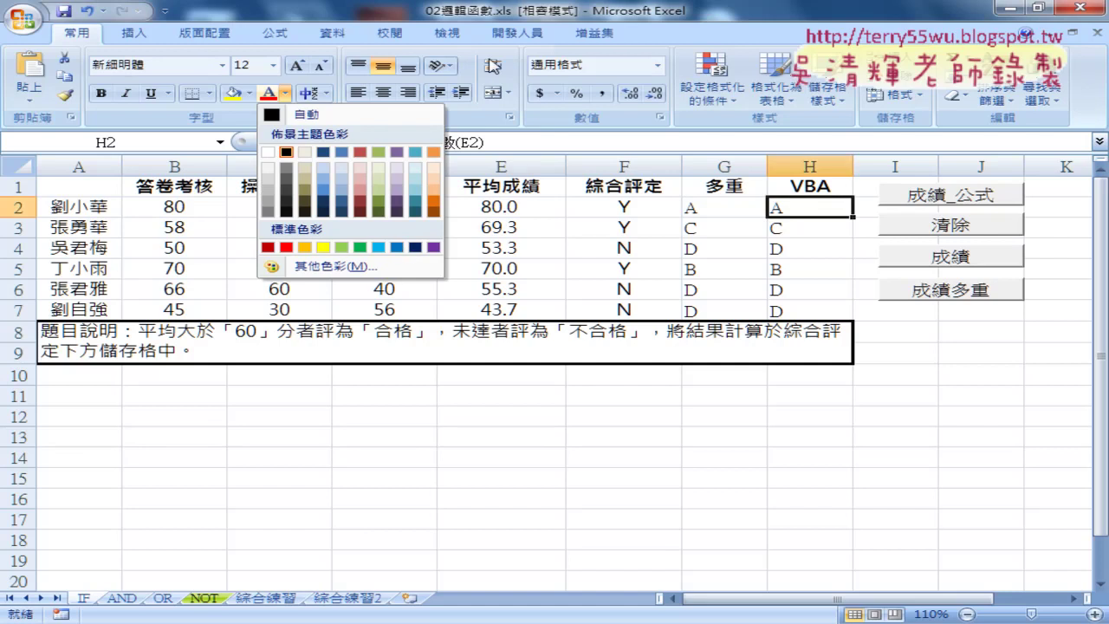
{"action": "left_click", "coordinate": [508, 34]}
{"action": "left_click", "coordinate": [48, 79]}
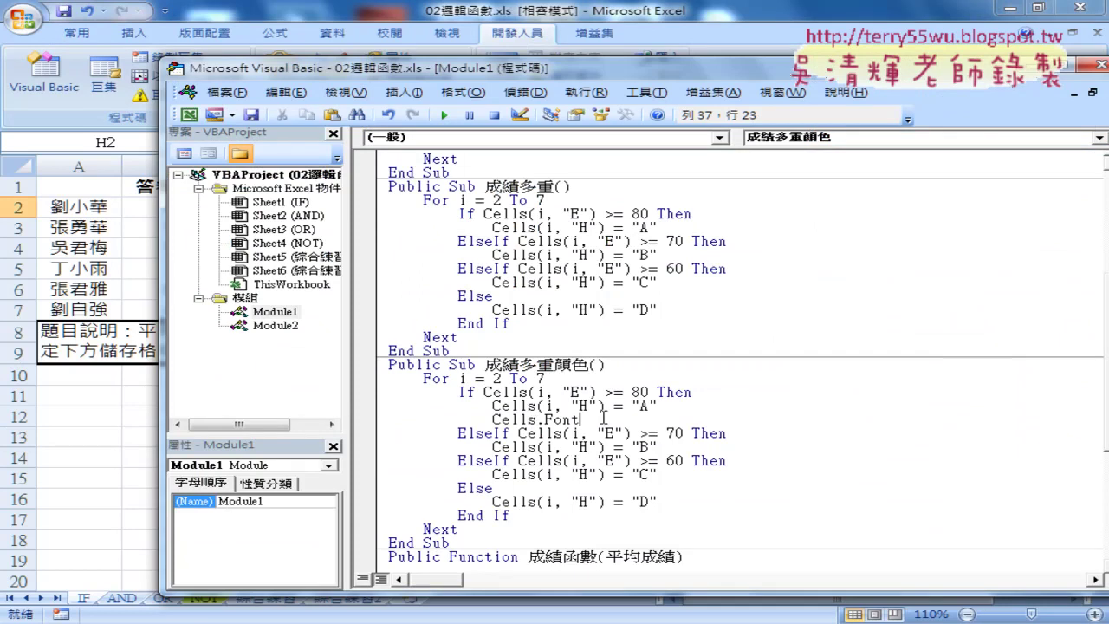
Pick Color from the Font members and type =rgb(0,0,255) to finish the line
{"action": "type", "text": "."}
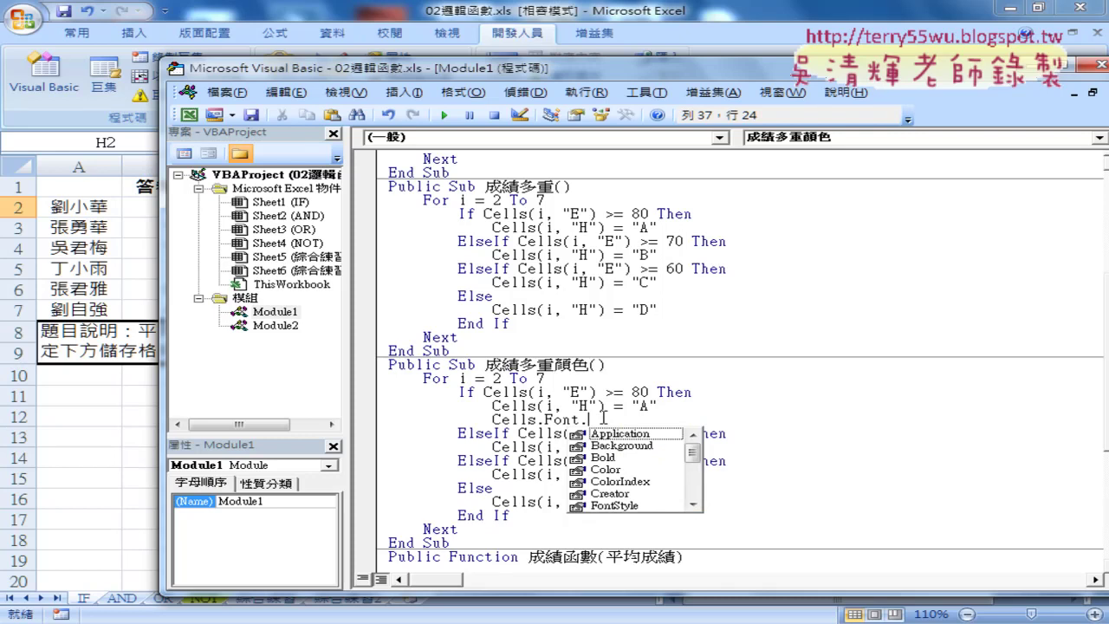
{"action": "left_click", "coordinate": [611, 471]}
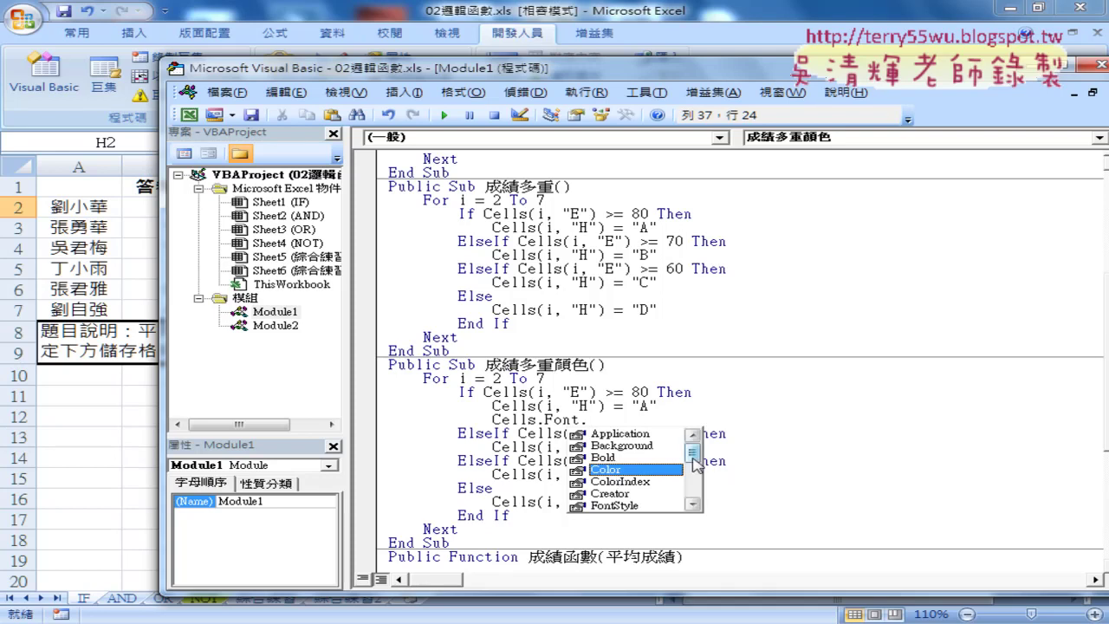
{"action": "scroll", "coordinate": [694, 465], "scroll_direction": "down", "scroll_amount": 1}
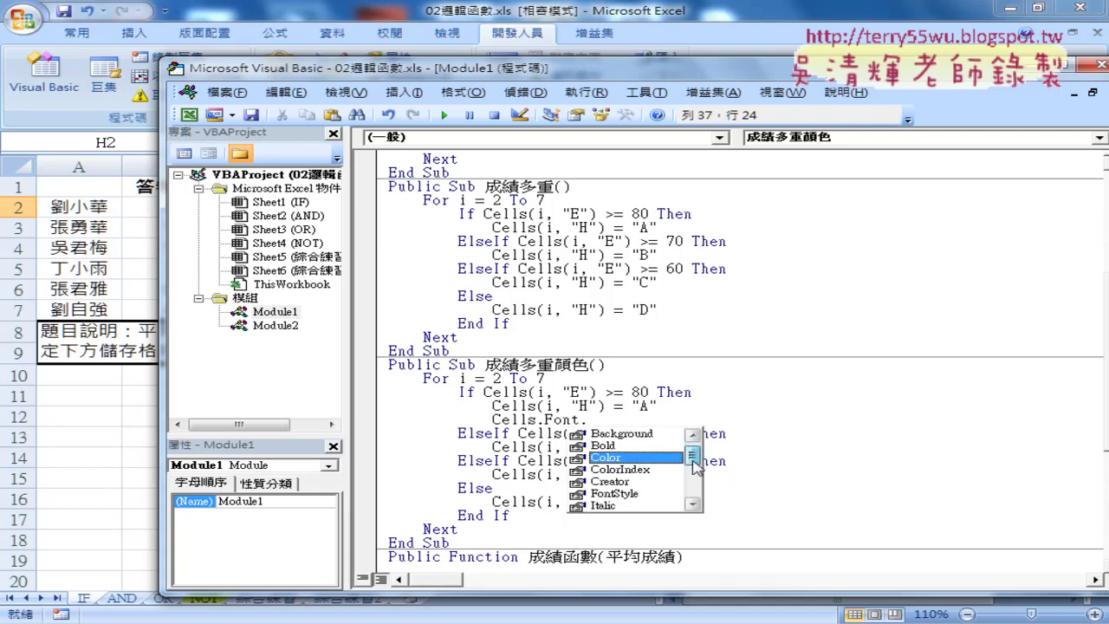
{"action": "scroll", "coordinate": [694, 468], "scroll_direction": "down", "scroll_amount": 1}
{"action": "scroll", "coordinate": [696, 471], "scroll_direction": "down", "scroll_amount": 1}
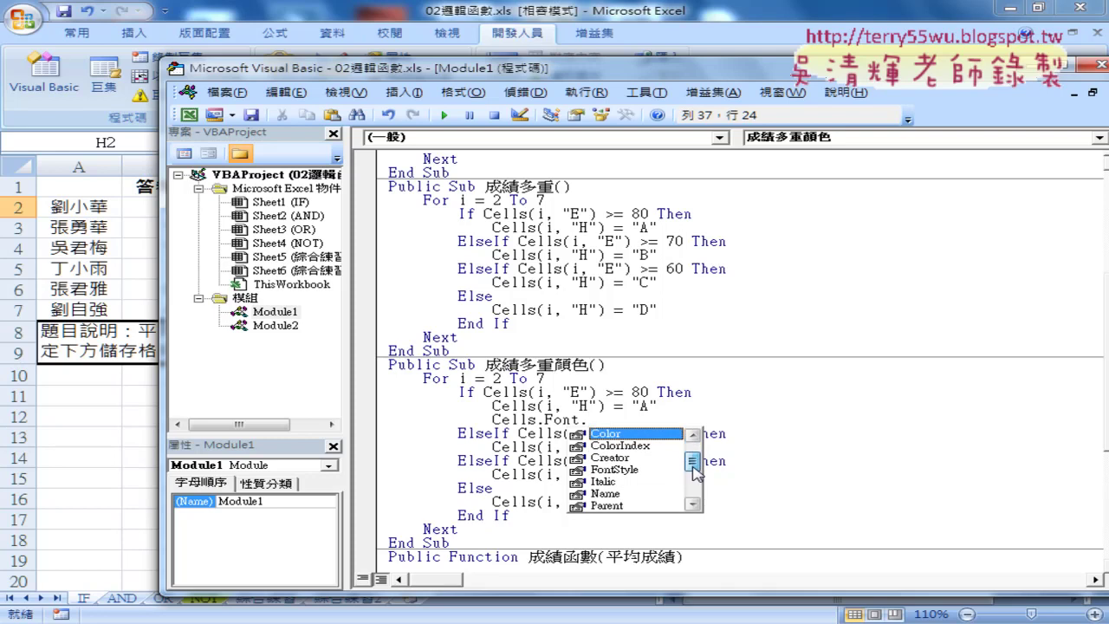
{"action": "left_click", "coordinate": [609, 494]}
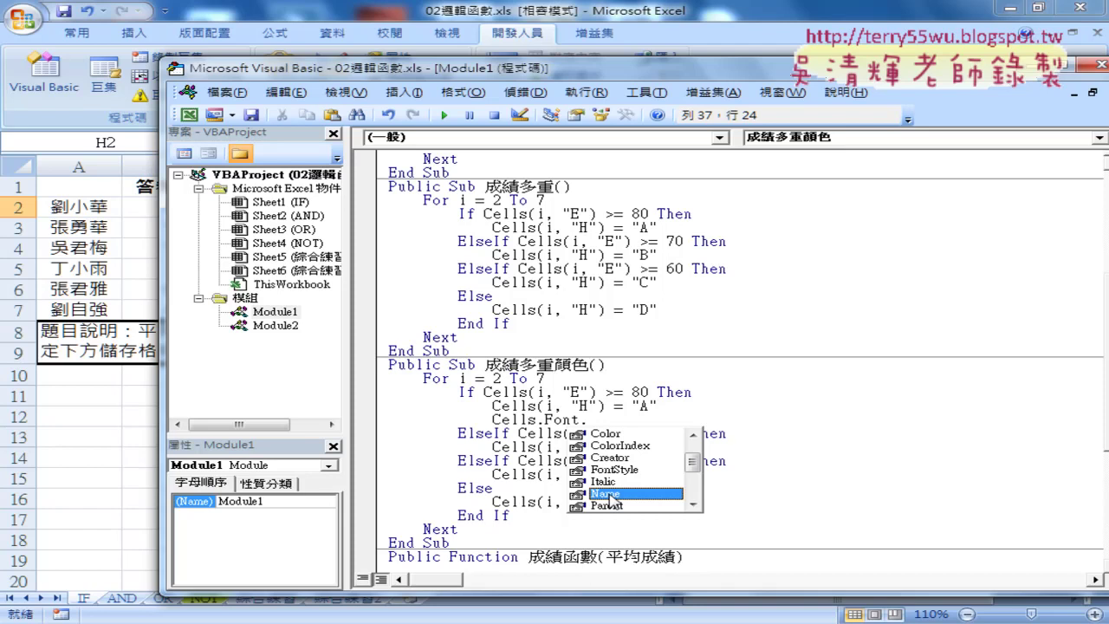
{"action": "left_click_drag", "start_coordinate": [692, 463], "coordinate": [694, 475]}
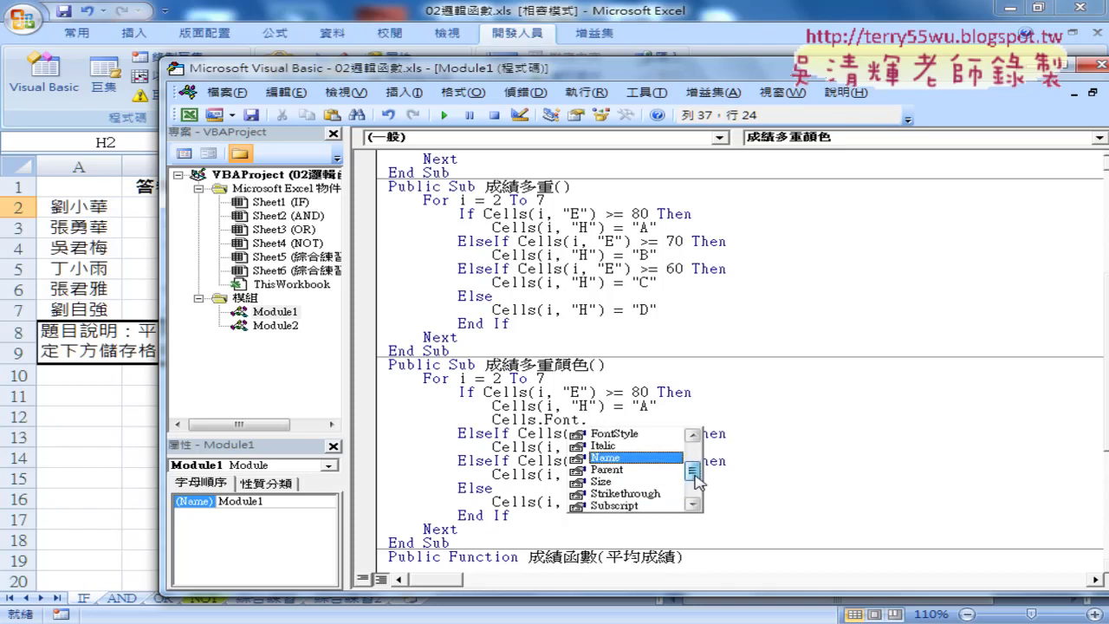
{"action": "left_click", "coordinate": [615, 481]}
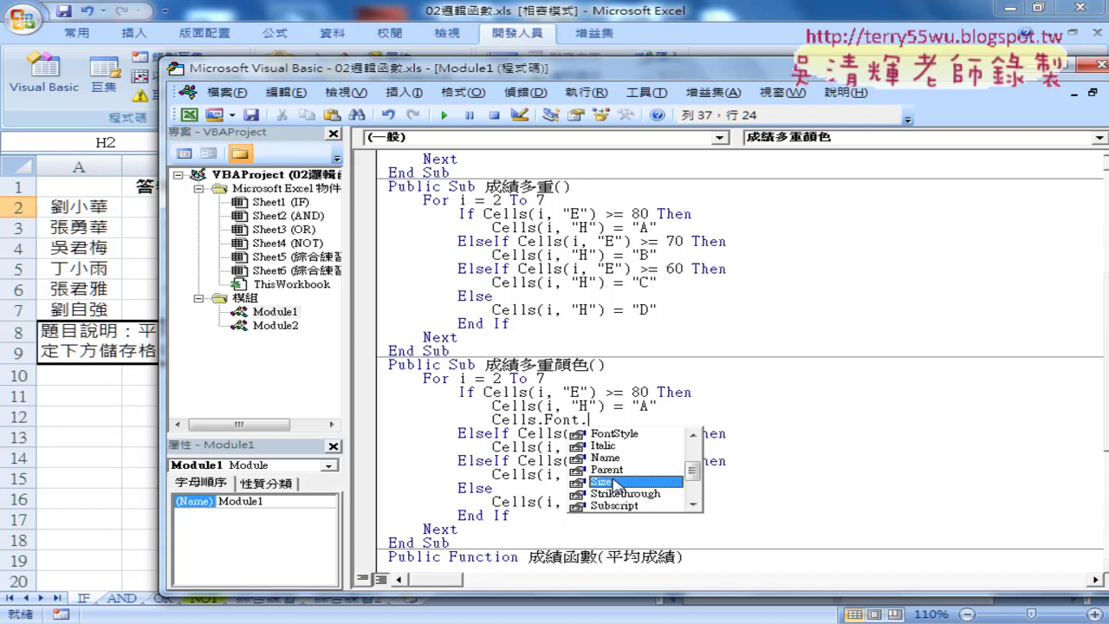
{"action": "left_click", "coordinate": [692, 433]}
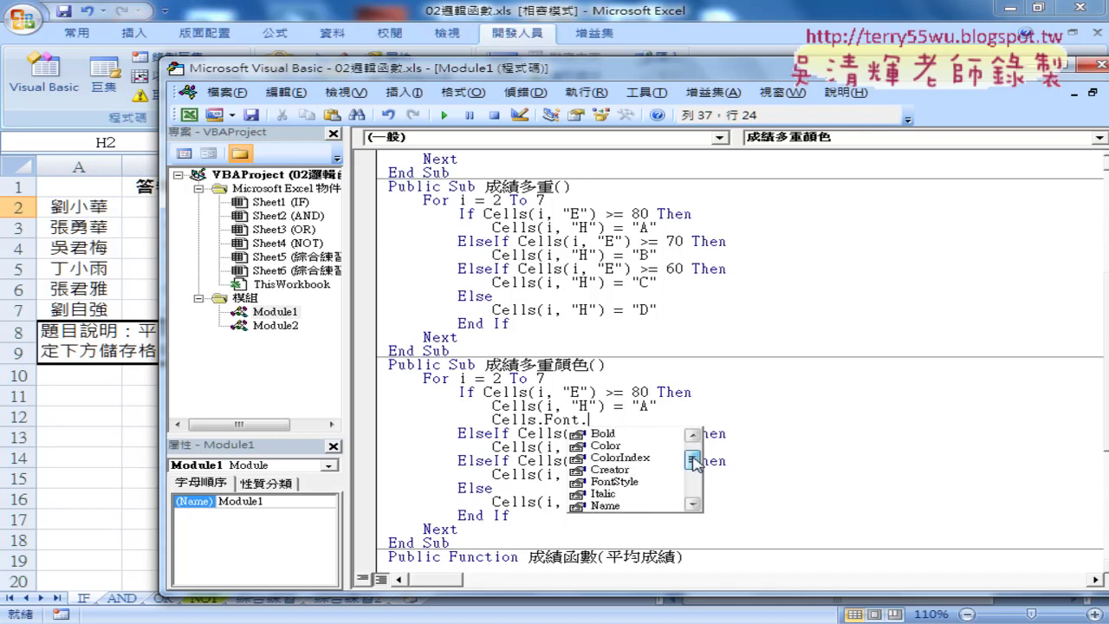
{"action": "left_click", "coordinate": [625, 457]}
{"action": "double_click", "coordinate": [625, 457]}
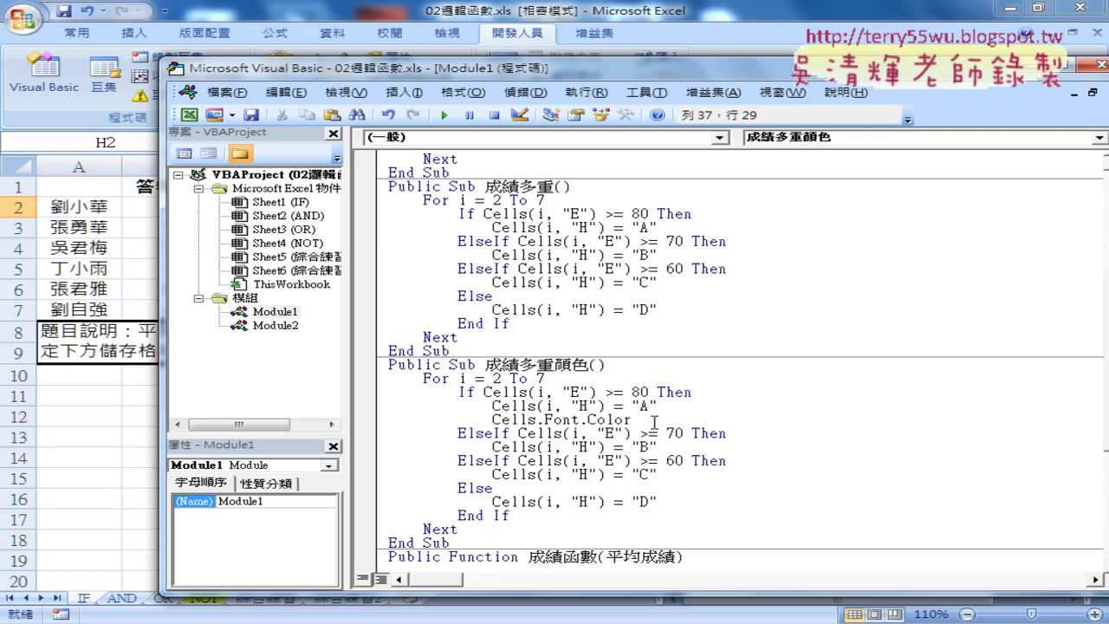
{"action": "type", "text": "="}
{"action": "type", "text": "rg"}
{"action": "type", "text": "b("}
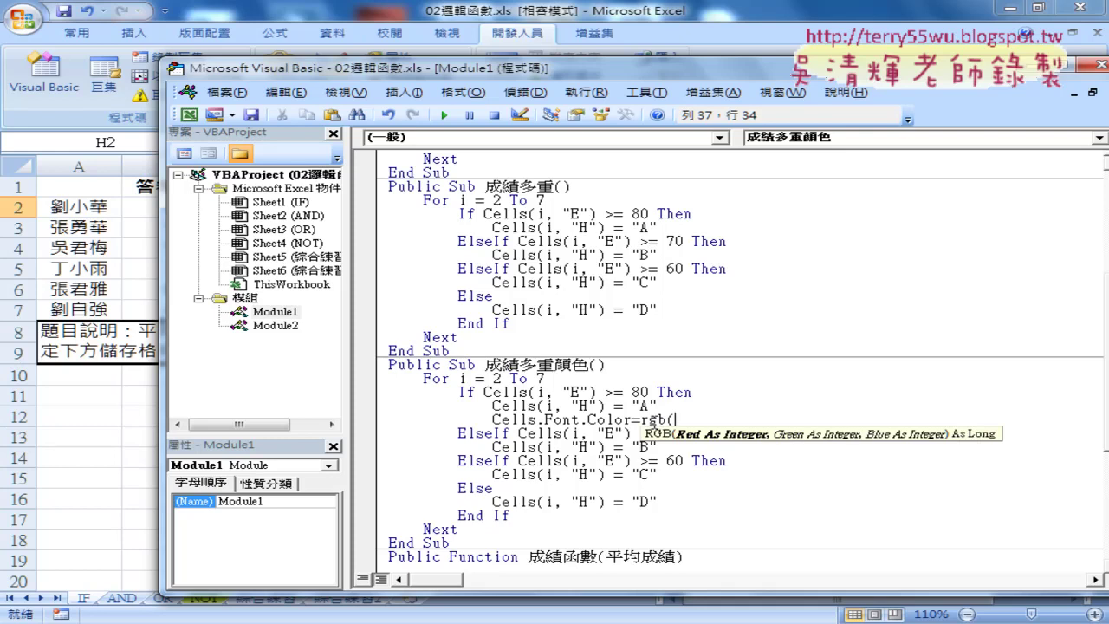
{"action": "type", "text": "0"}
{"action": "type", "text": ",0,"}
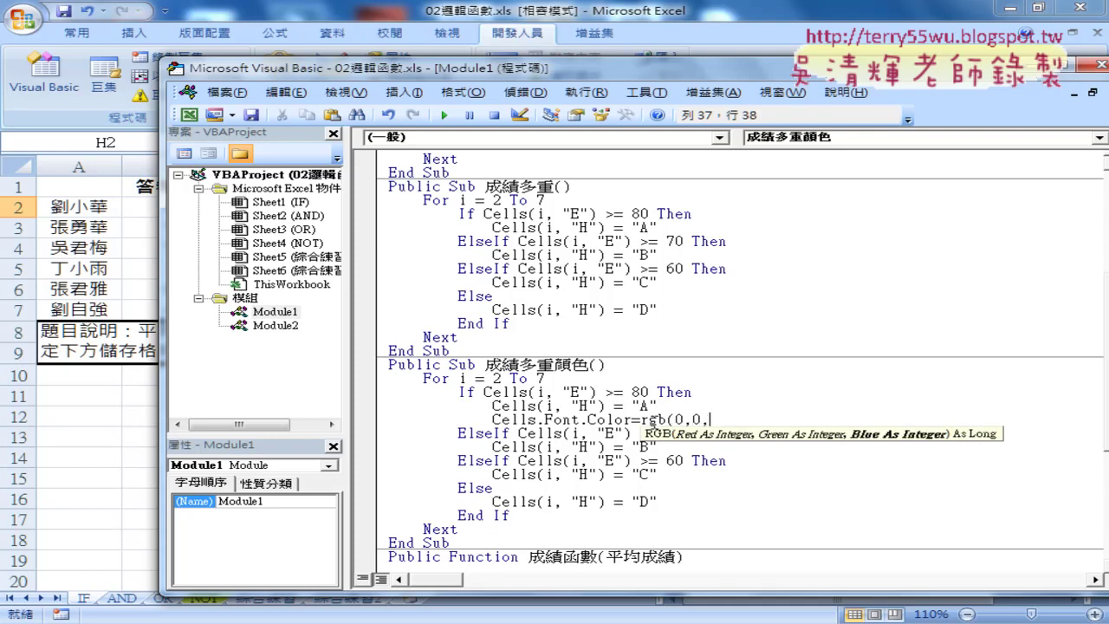
{"action": "type", "text": "25"}
{"action": "type", "text": "5)"}
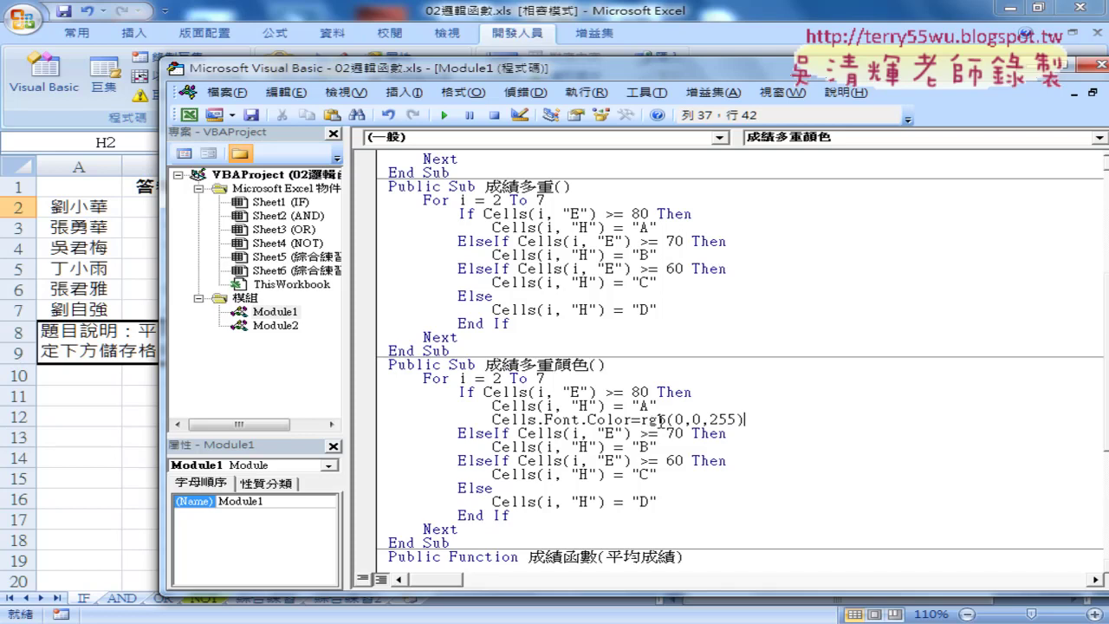
Paste the (i, "H") argument from the line above after Cells on the colour line
{"action": "left_click", "coordinate": [611, 430]}
{"action": "left_click_drag", "start_coordinate": [605, 405], "coordinate": [537, 406]}
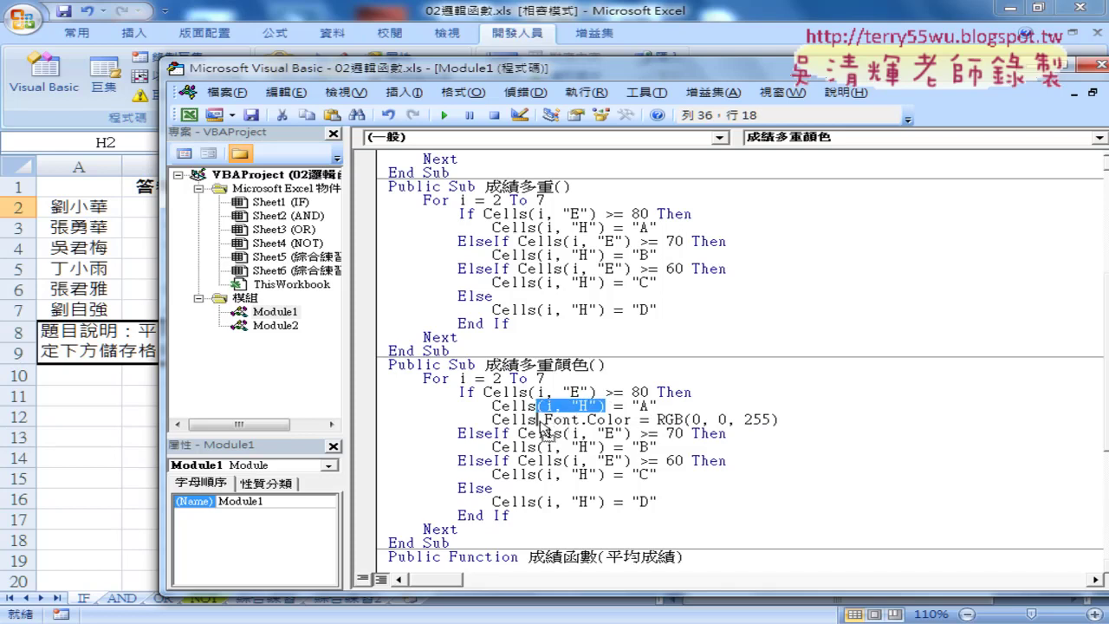
{"action": "key", "text": "ctrl+c"}
{"action": "left_click", "coordinate": [544, 419]}
{"action": "key", "text": "ctrl+v"}
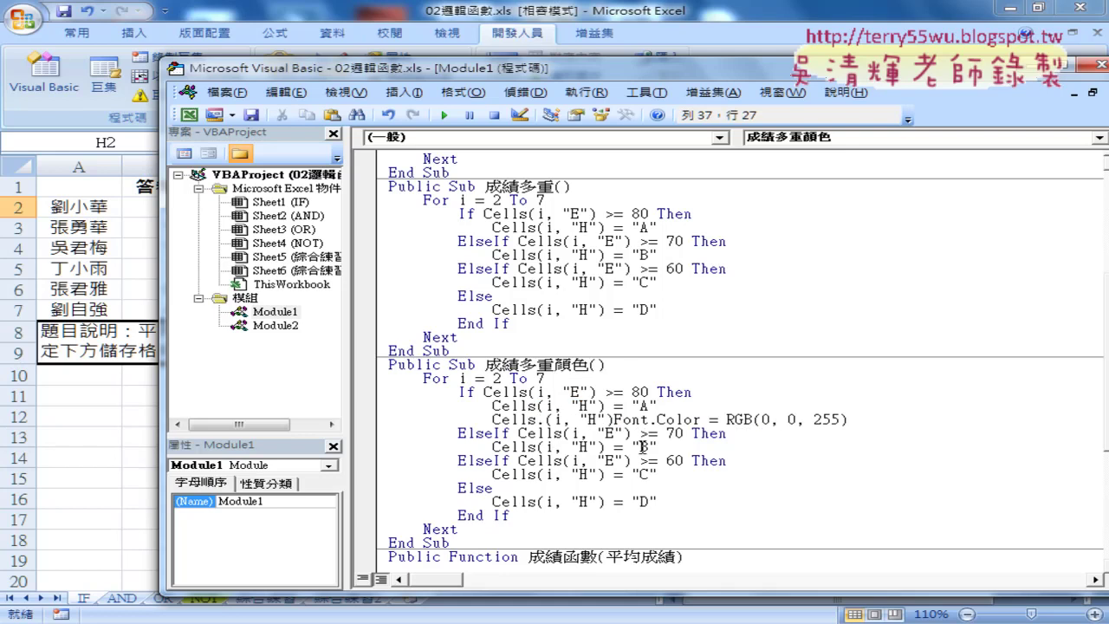
{"action": "left_click", "coordinate": [642, 446]}
{"action": "left_click", "coordinate": [572, 388]}
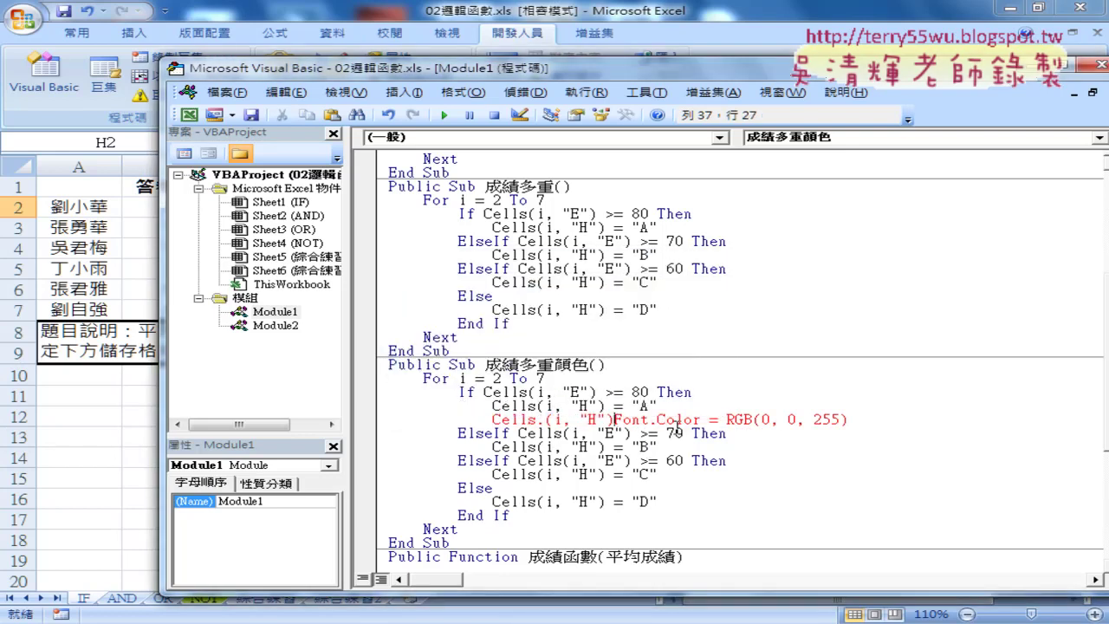
Fix the dots to read Cells(i, "H").Font.Color = RGB(0, 0, 255) and return to the worksheet
{"action": "key", "text": "Left"}
{"action": "key", "text": "Left"}
{"action": "key", "text": "Left"}
{"action": "key", "text": "Left"}
{"action": "key", "text": "Left"}
{"action": "key", "text": "Left"}
{"action": "key", "text": "Delete"}
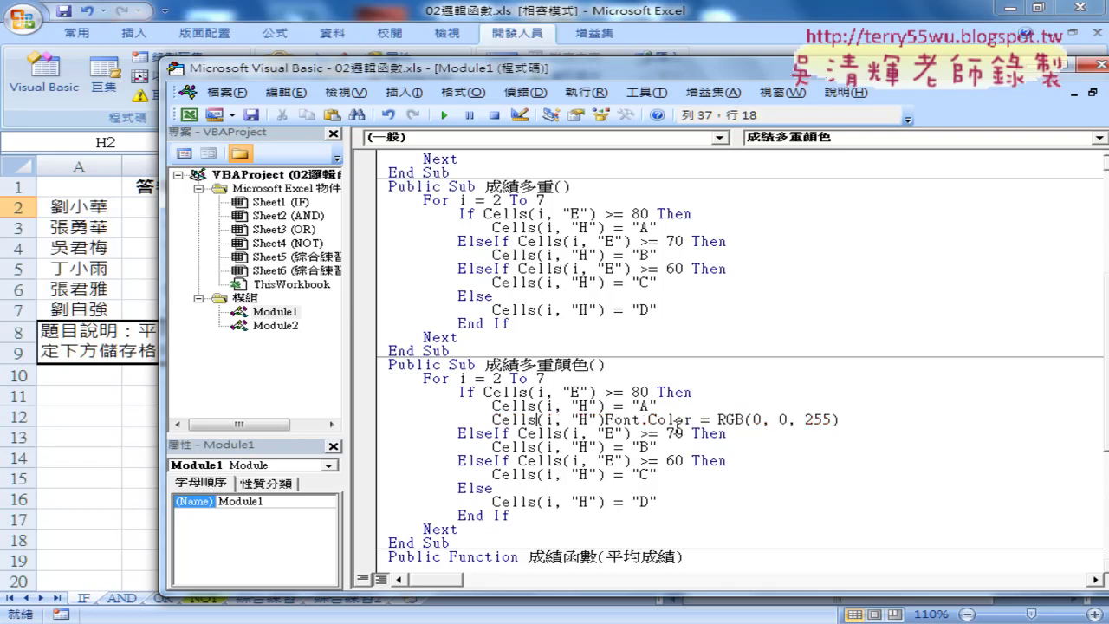
{"action": "key", "text": "Right"}
{"action": "key", "text": "Right"}
{"action": "key", "text": "Right"}
{"action": "key", "text": "Right"}
{"action": "key", "text": "Right"}
{"action": "key", "text": "Right"}
{"action": "key", "text": "Right"}
{"action": "type", "text": "."}
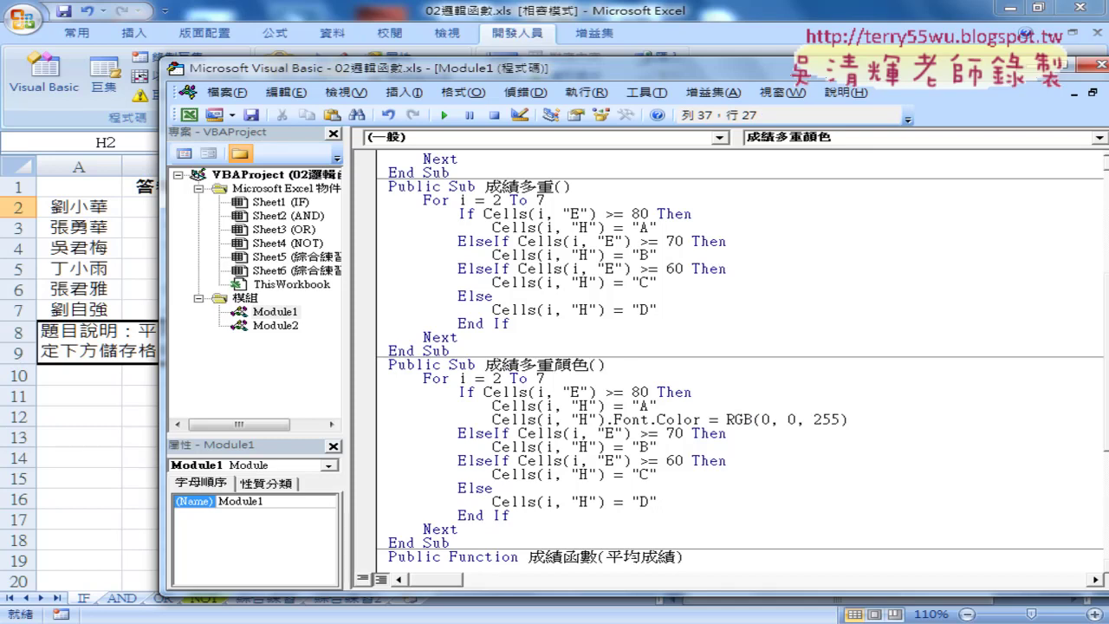
{"action": "left_click_drag", "start_coordinate": [850, 420], "coordinate": [491, 420]}
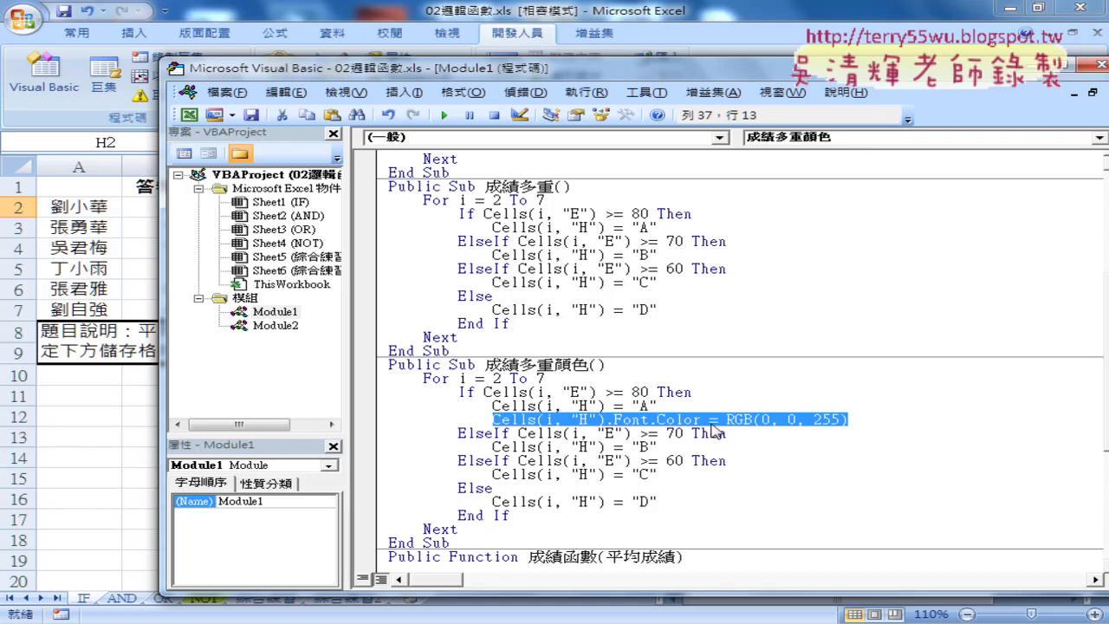
{"action": "left_click", "coordinate": [799, 421]}
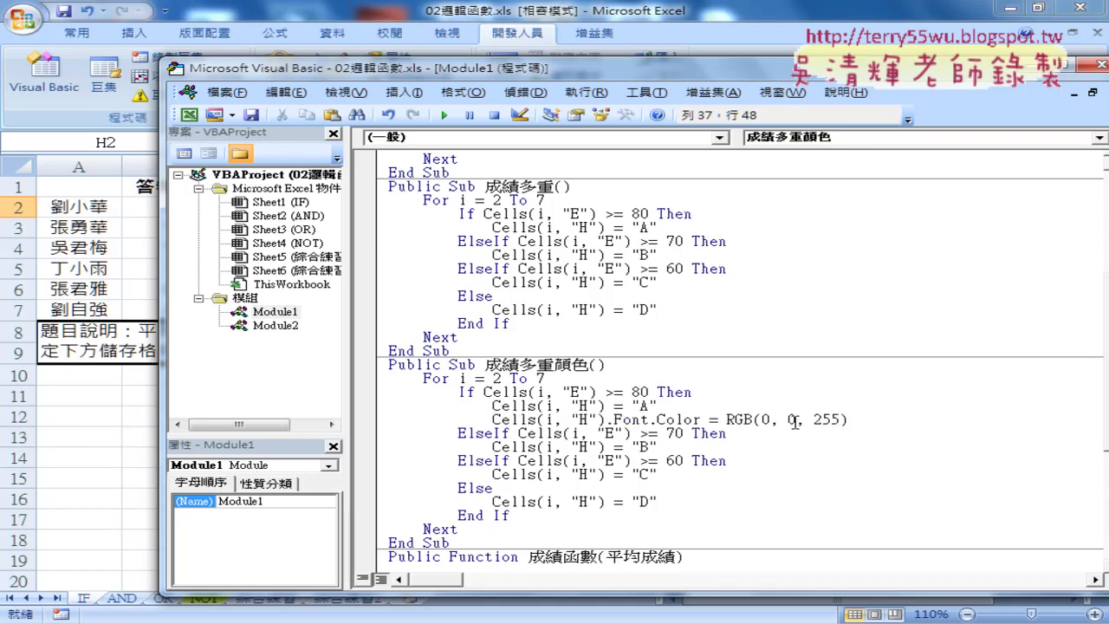
{"action": "left_click_drag", "start_coordinate": [731, 419], "coordinate": [853, 419]}
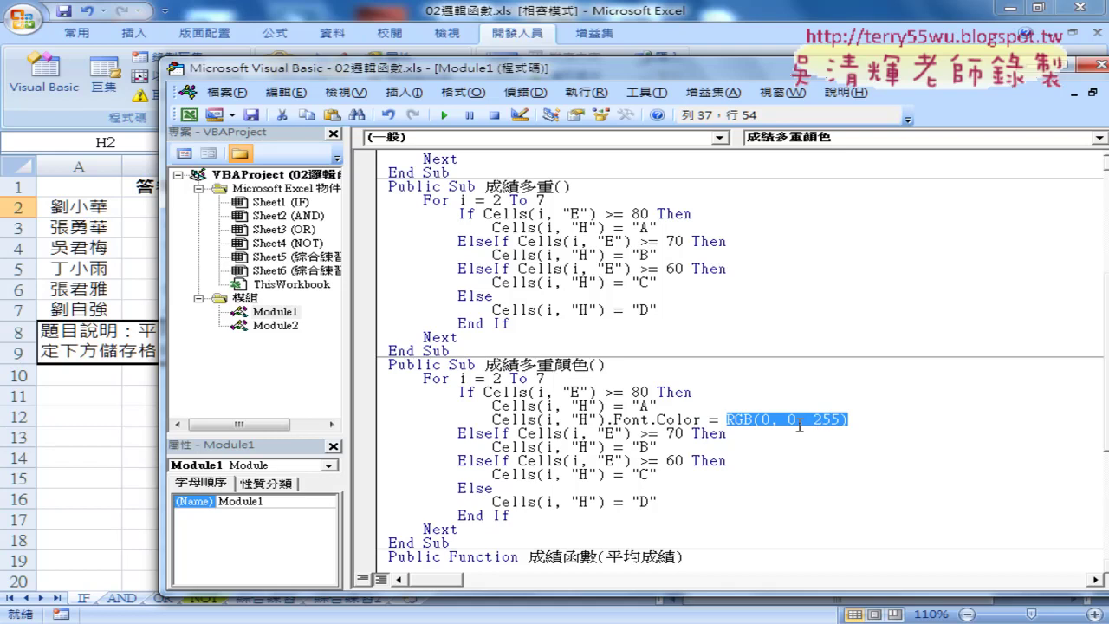
{"action": "left_click", "coordinate": [98, 415]}
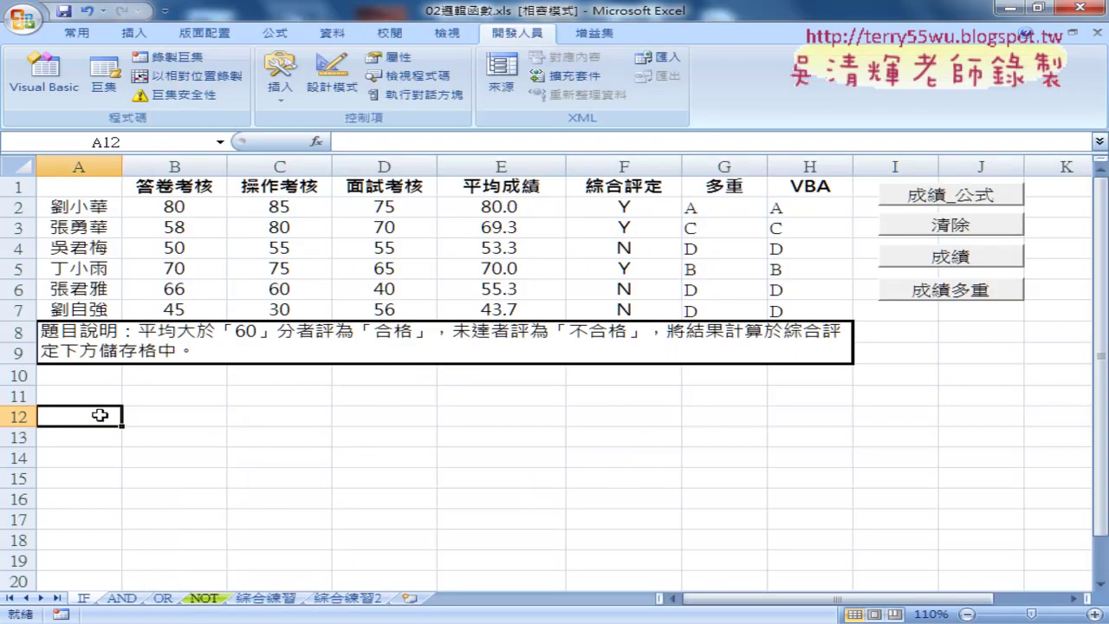
Open Fill Color > More Colors, try light blues, and switch to the Custom tab
{"action": "left_click", "coordinate": [78, 33]}
{"action": "left_click", "coordinate": [285, 93]}
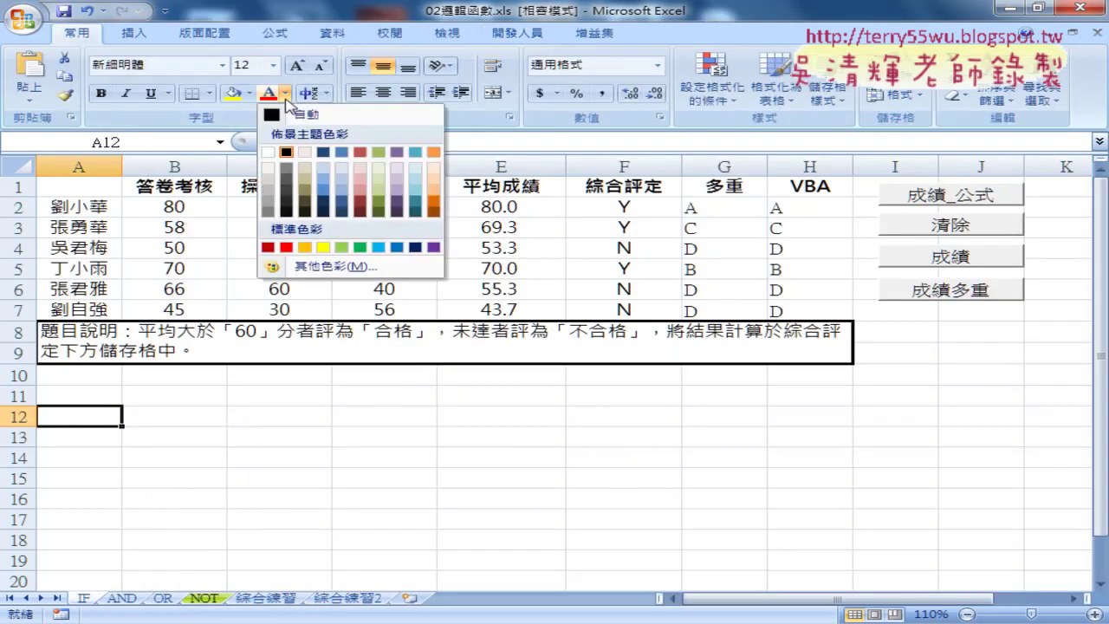
{"action": "left_click", "coordinate": [250, 93]}
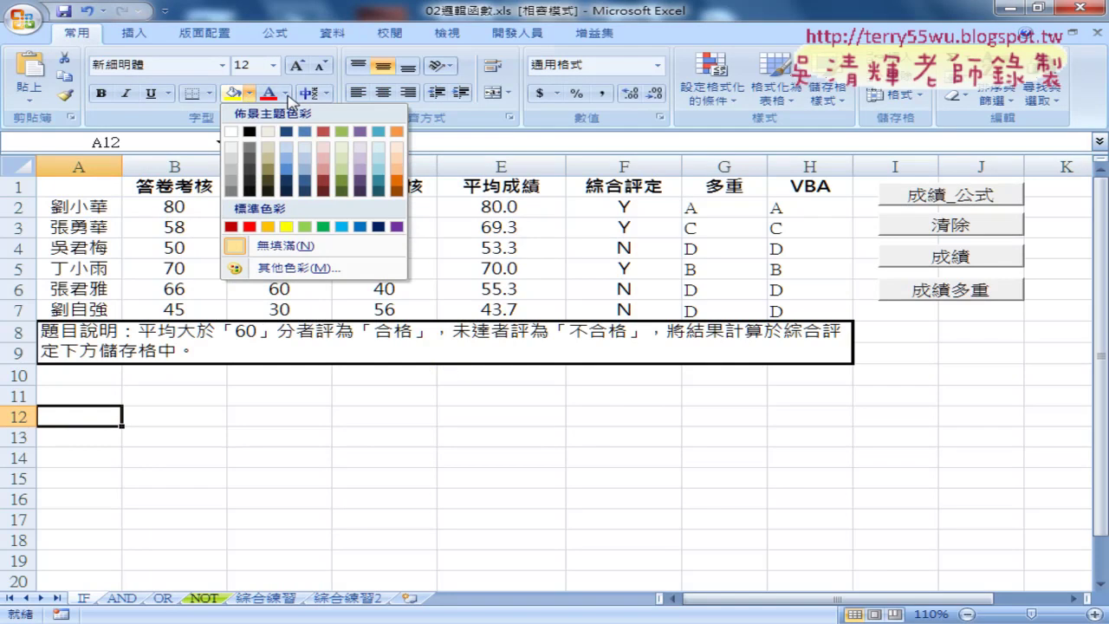
{"action": "left_click", "coordinate": [294, 268]}
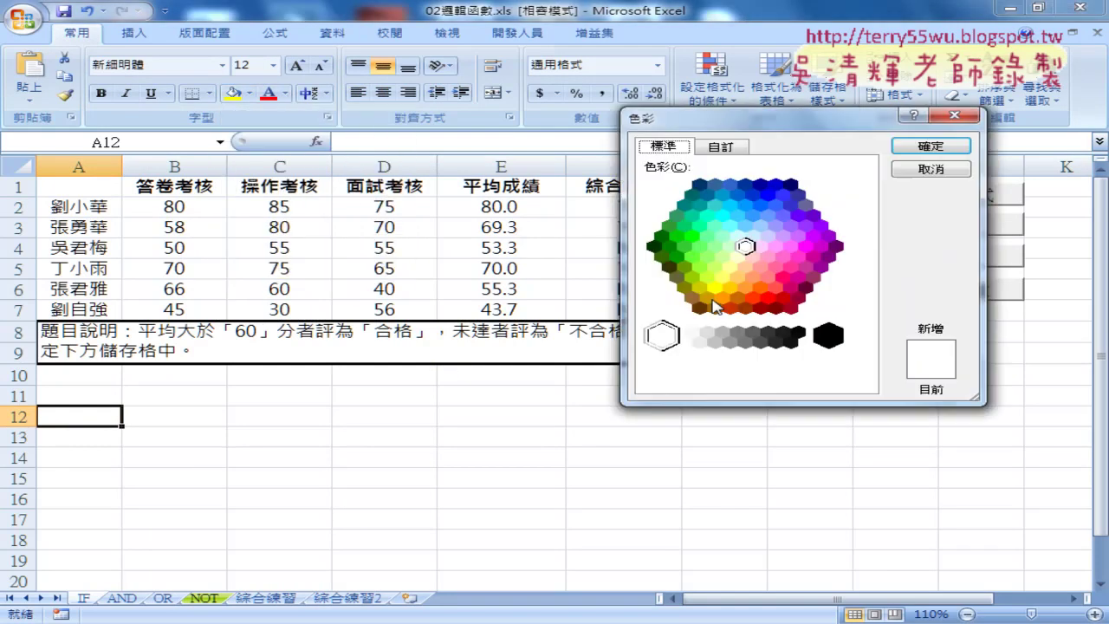
{"action": "left_click", "coordinate": [747, 227]}
{"action": "left_click", "coordinate": [777, 227]}
{"action": "left_click", "coordinate": [766, 214]}
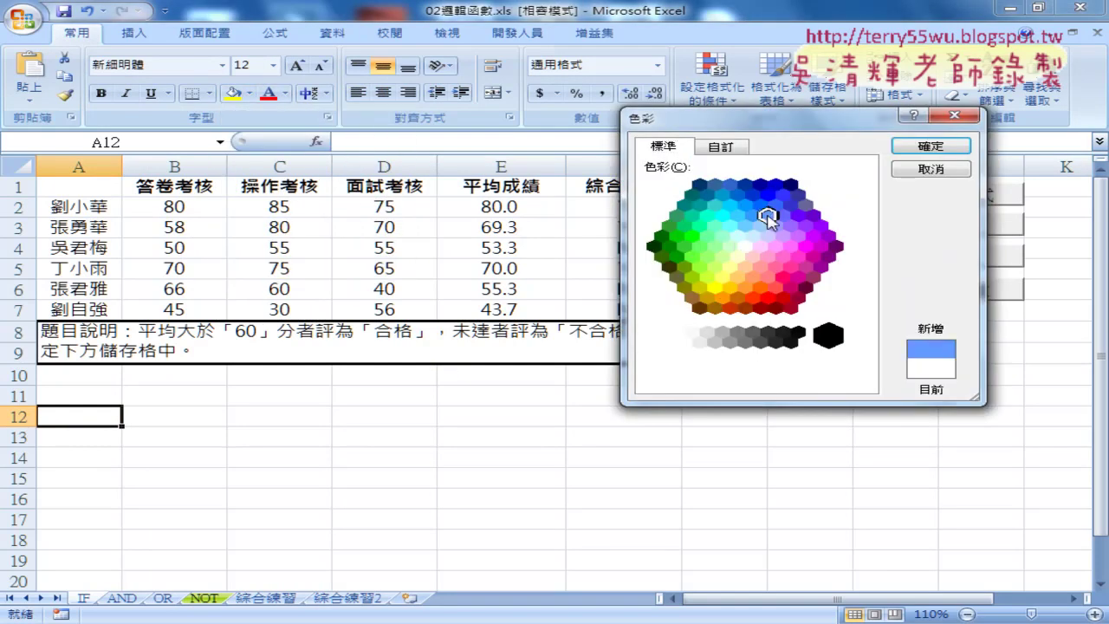
{"action": "left_click", "coordinate": [727, 148]}
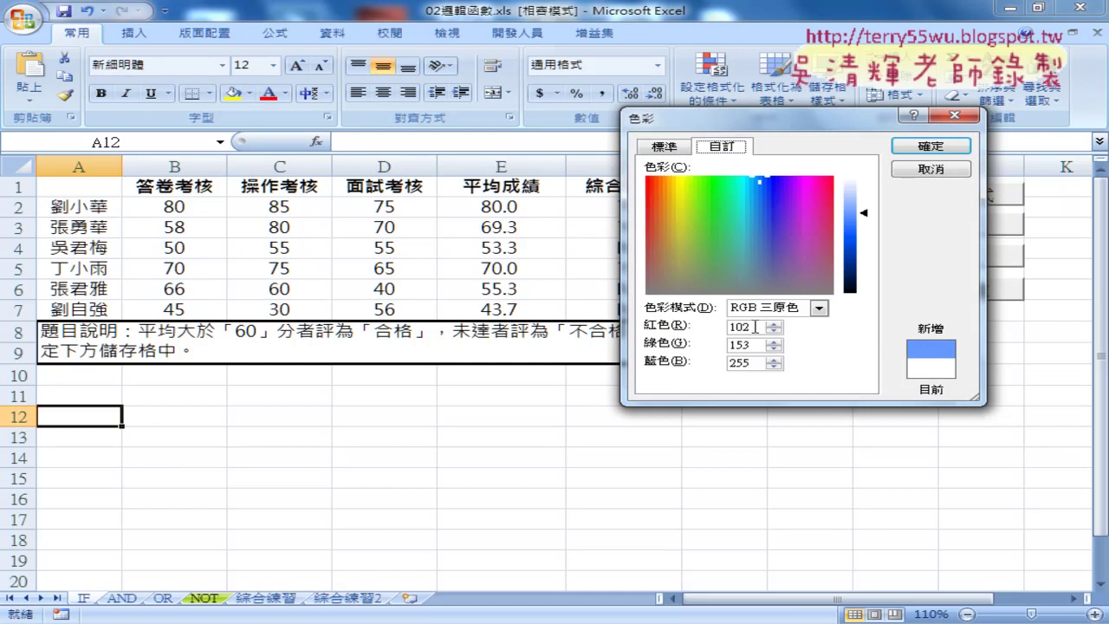
{"action": "key", "text": "Tab"}
{"action": "key", "text": "Tab"}
{"action": "key", "text": "Tab"}
Drag in the spectrum and luminance bar to reach light teal 134/208/185 and inspect its values
{"action": "left_click_drag", "start_coordinate": [863, 213], "coordinate": [862, 236]}
{"action": "left_click_drag", "start_coordinate": [778, 236], "coordinate": [816, 232]}
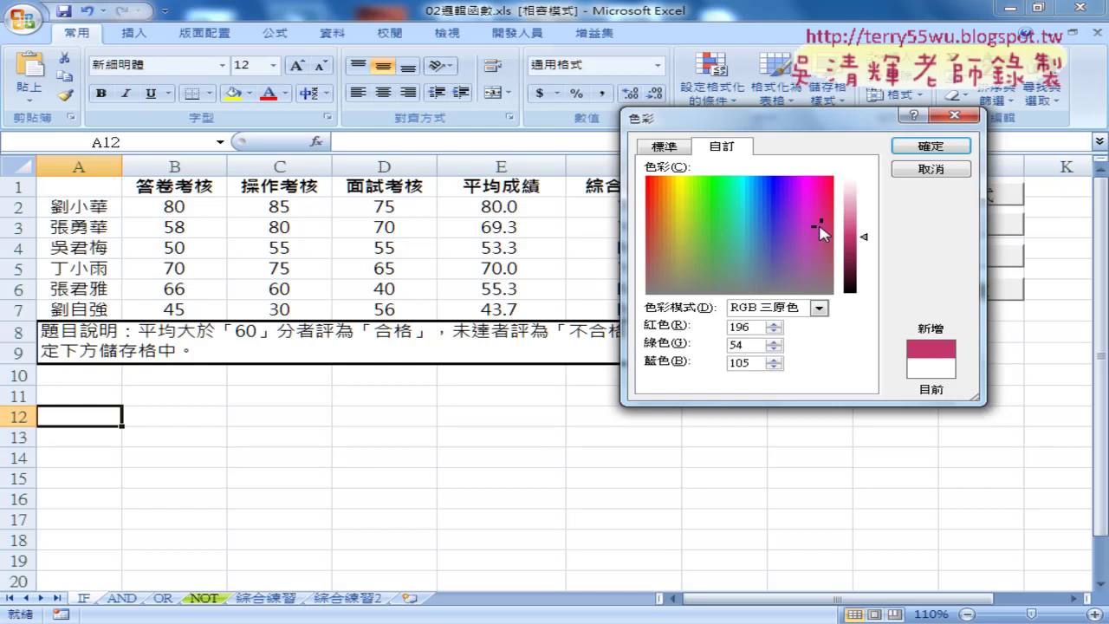
{"action": "left_click_drag", "start_coordinate": [730, 230], "coordinate": [728, 243]}
{"action": "left_click_drag", "start_coordinate": [876, 242], "coordinate": [876, 218]}
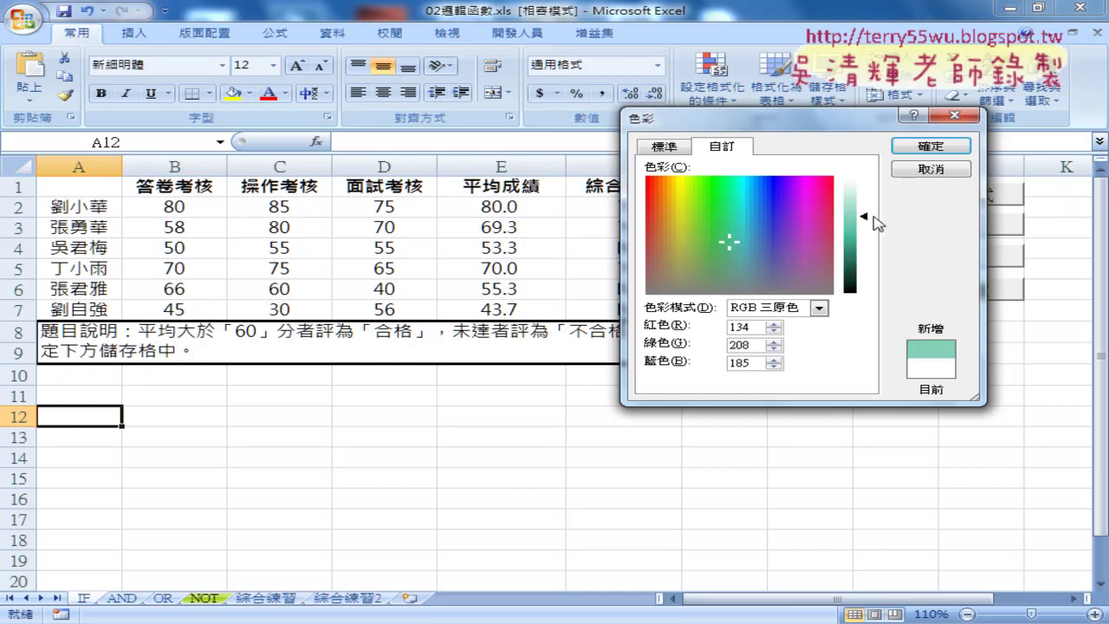
{"action": "double_click", "coordinate": [742, 327]}
{"action": "double_click", "coordinate": [737, 344]}
{"action": "double_click", "coordinate": [736, 362]}
Cancel the Colors dialog, reopen and resize the VBA editor, and run the macro turning H2 blue
{"action": "left_click", "coordinate": [928, 174]}
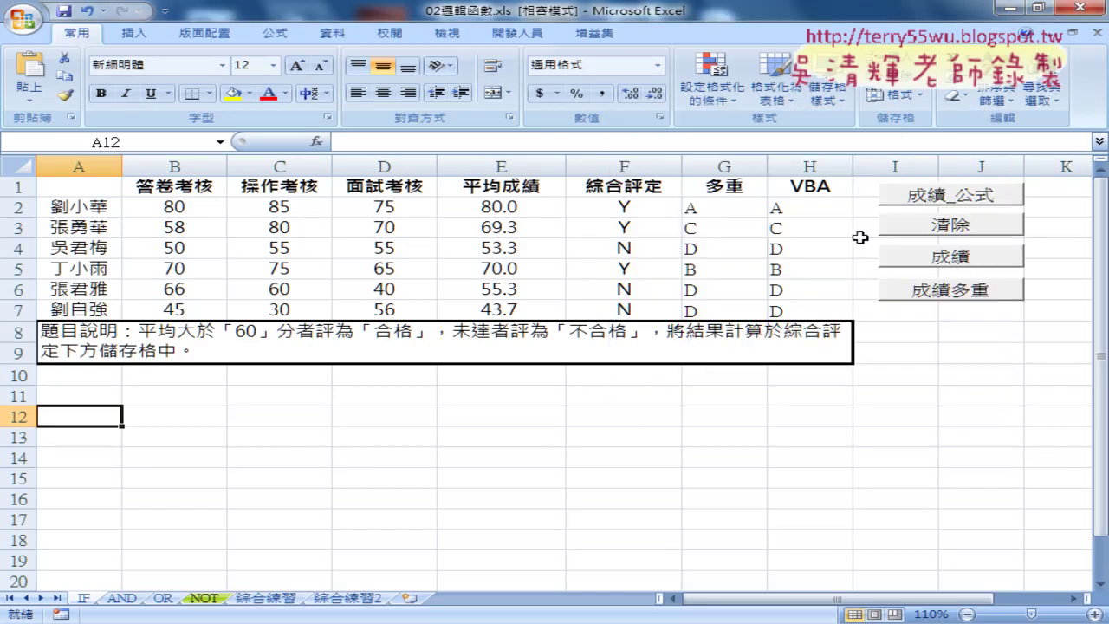
{"action": "left_click", "coordinate": [511, 33]}
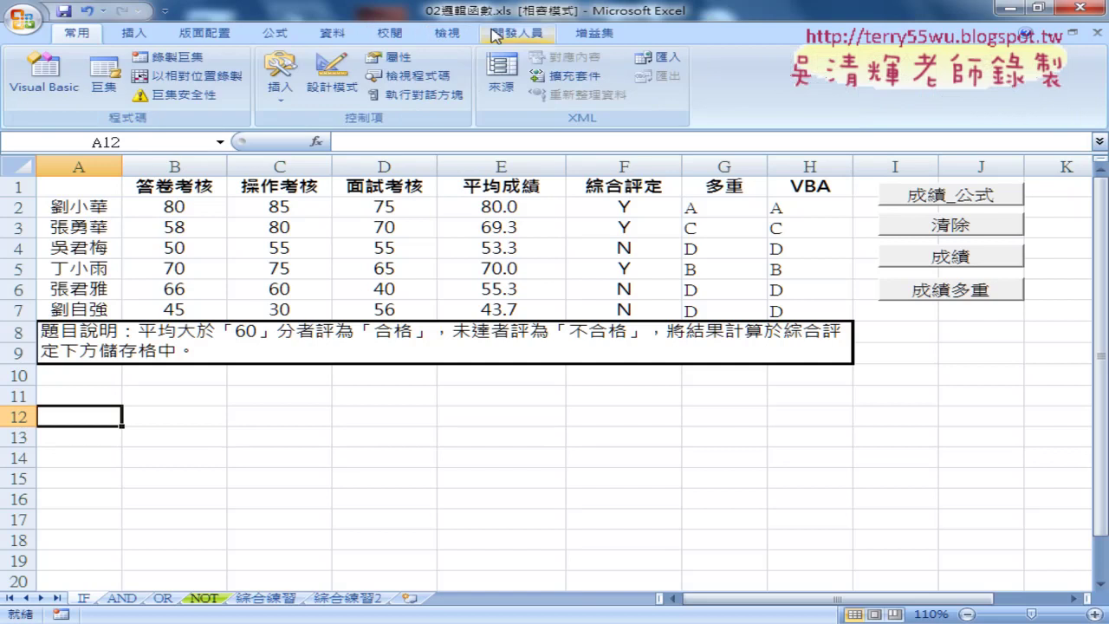
{"action": "left_click", "coordinate": [44, 76]}
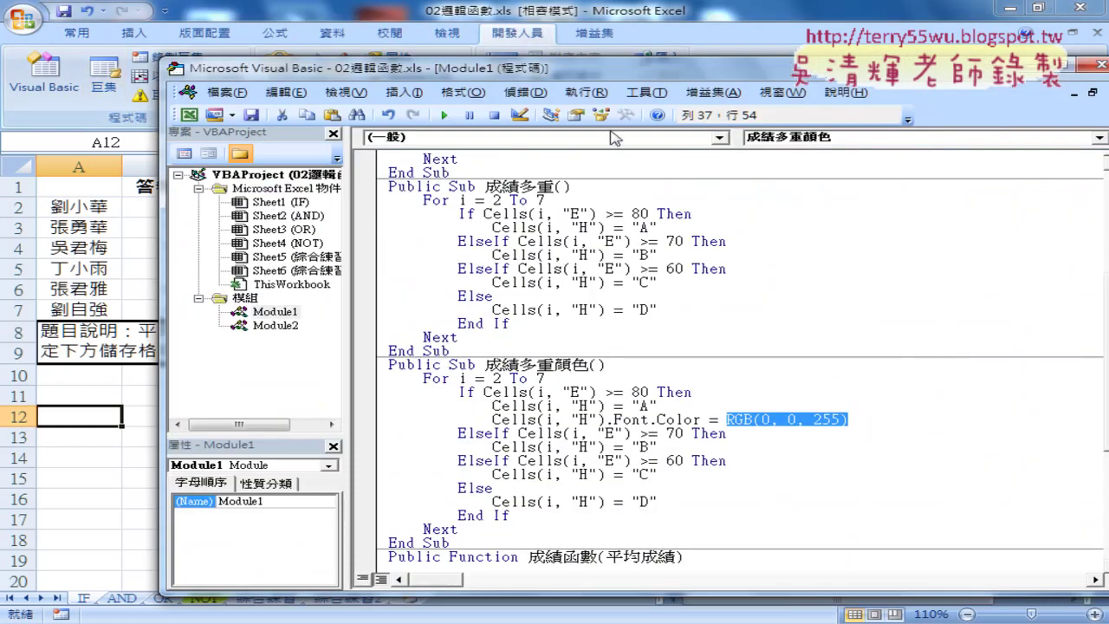
{"action": "left_click_drag", "start_coordinate": [621, 68], "coordinate": [462, 55]}
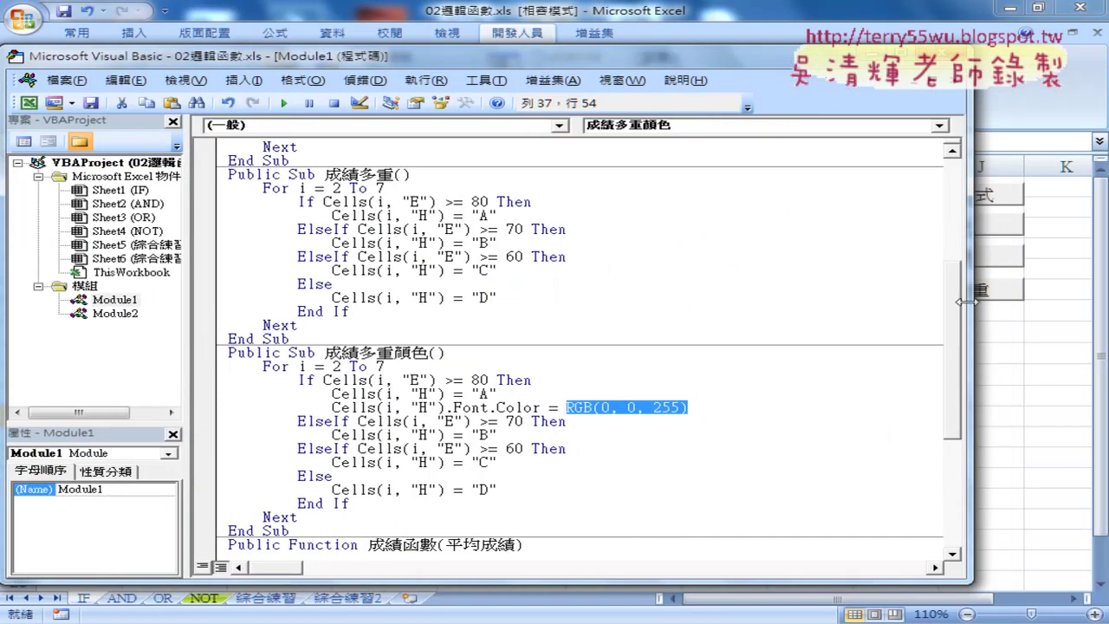
{"action": "left_click_drag", "start_coordinate": [970, 301], "coordinate": [726, 301]}
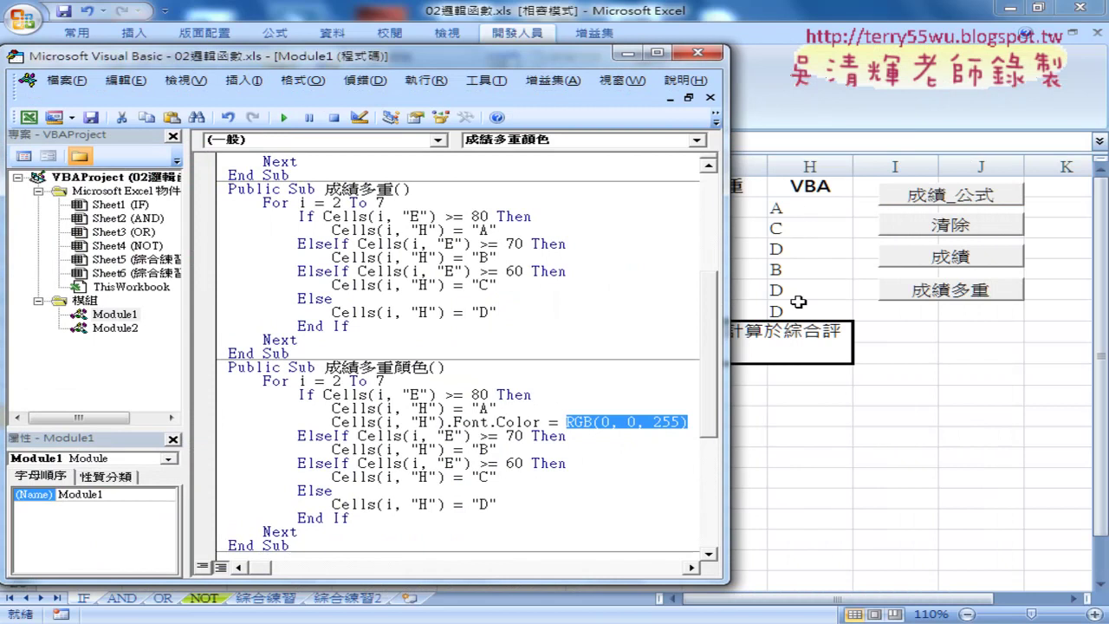
{"action": "left_click", "coordinate": [533, 421]}
{"action": "left_click", "coordinate": [283, 117]}
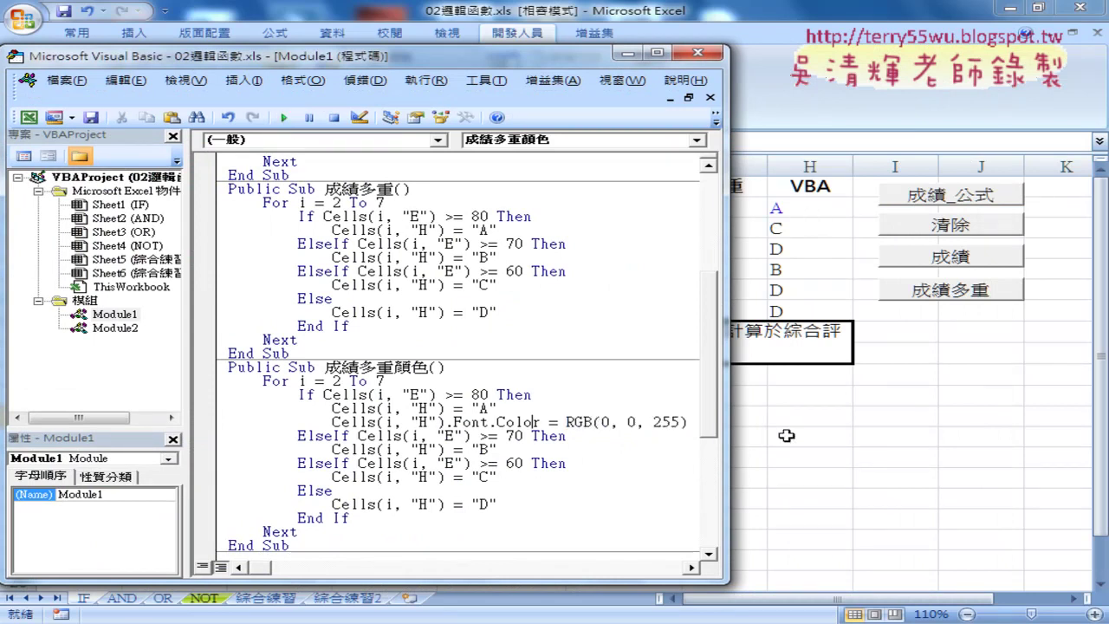
Change the colour to RGB(255, 0, 0) and rerun the macro so H2's A turns red
{"action": "double_click", "coordinate": [608, 422]}
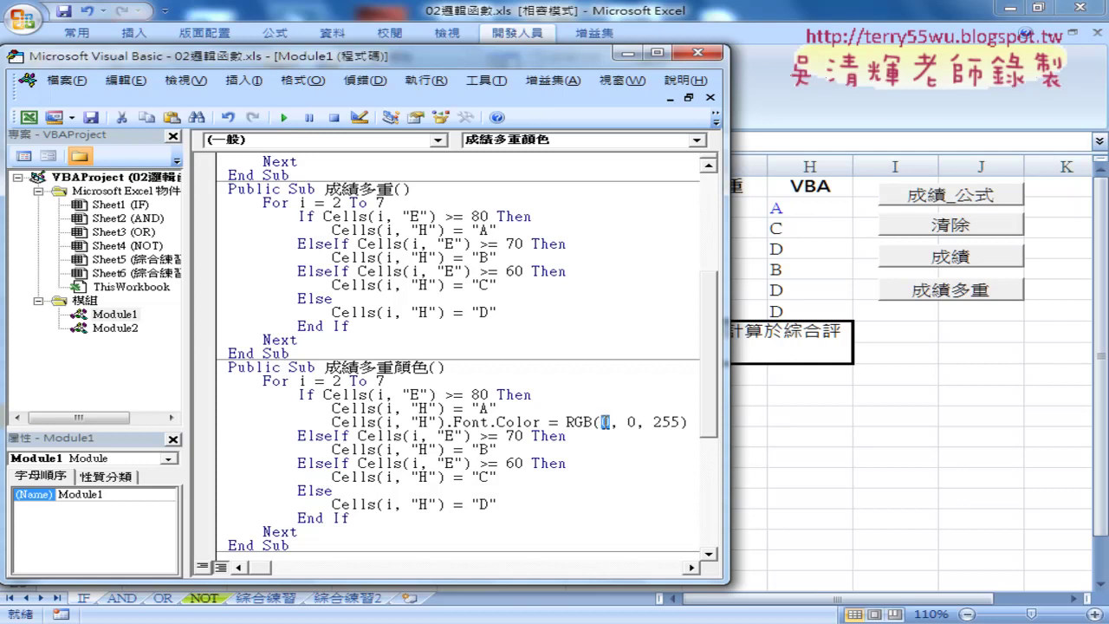
{"action": "type", "text": "255"}
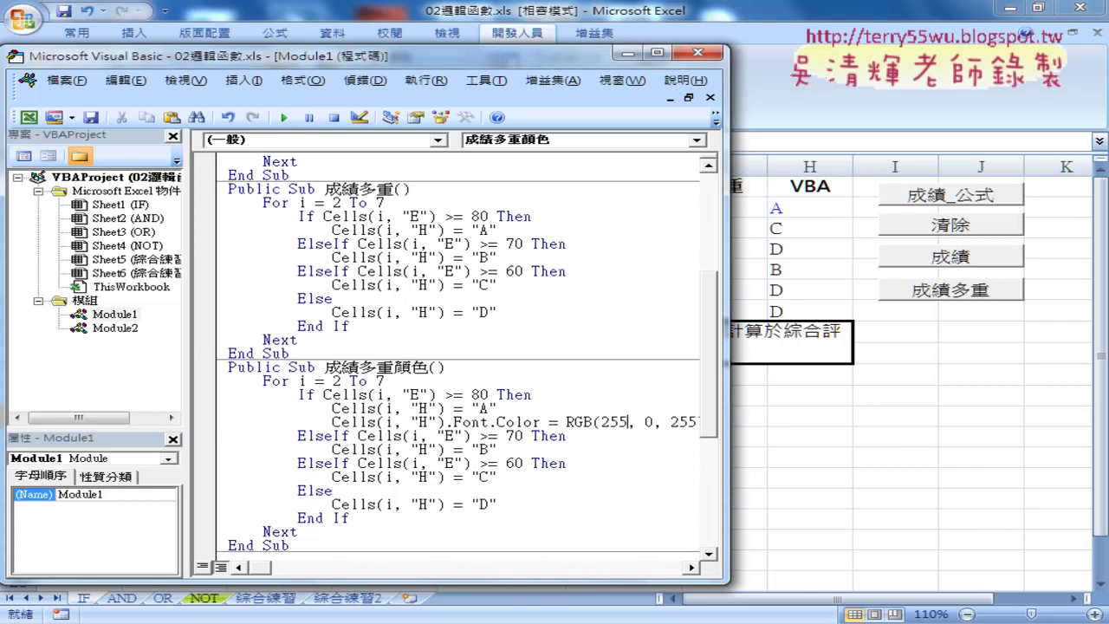
{"action": "key", "text": "Right"}
{"action": "key", "text": "Right"}
{"action": "key", "text": "Delete"}
{"action": "key", "text": "Delete"}
{"action": "key", "text": "Delete"}
{"action": "type", "text": "0"}
{"action": "left_click", "coordinate": [283, 117]}
{"action": "left_click", "coordinate": [795, 271]}
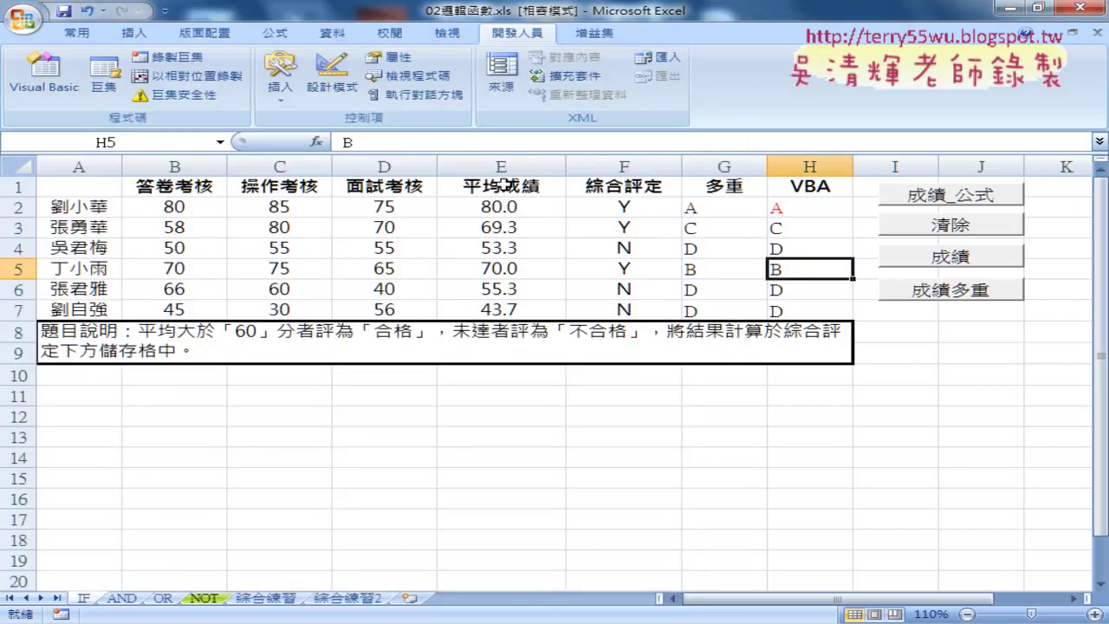
Start a new line under Cells(i, "H") = "B" holding a copy of Cells
{"action": "left_click", "coordinate": [43, 77]}
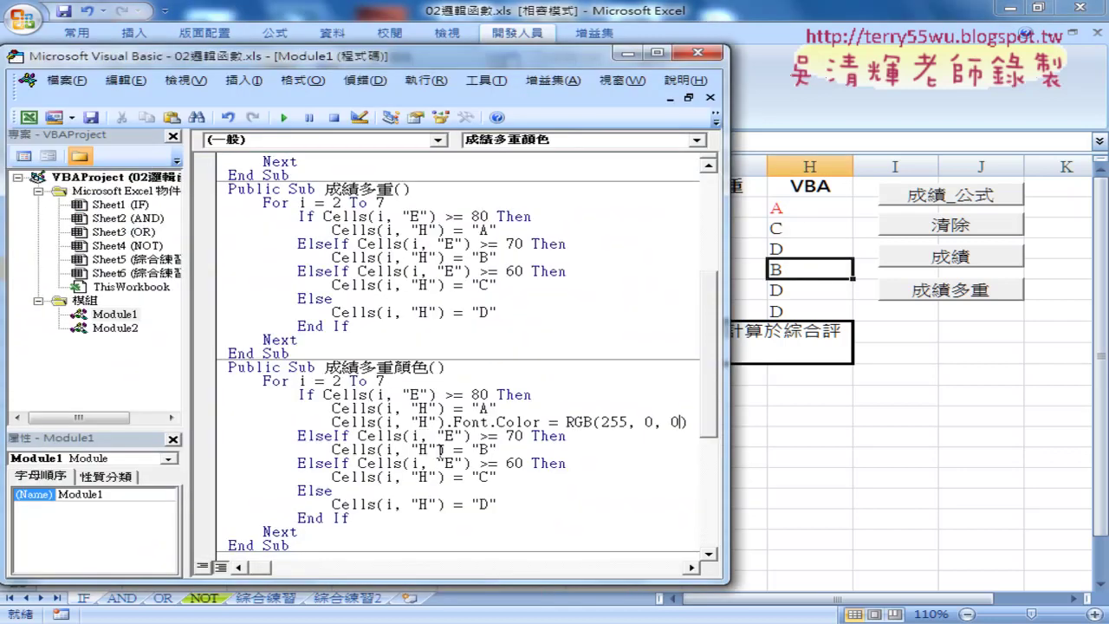
{"action": "left_click", "coordinate": [501, 444]}
{"action": "key", "text": "Return"}
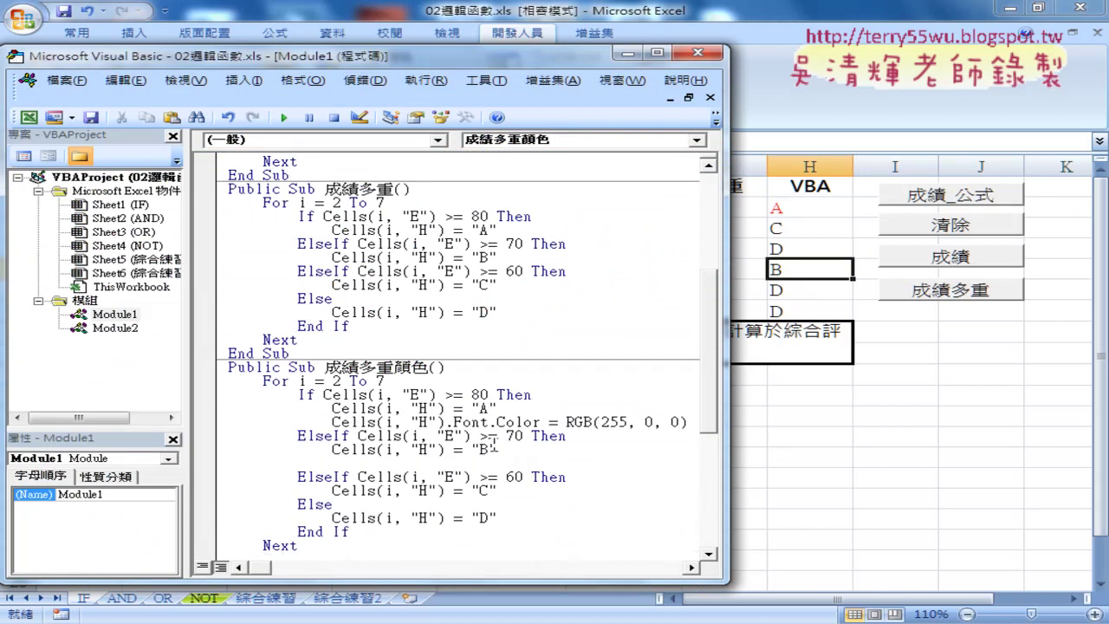
{"action": "double_click", "coordinate": [343, 448]}
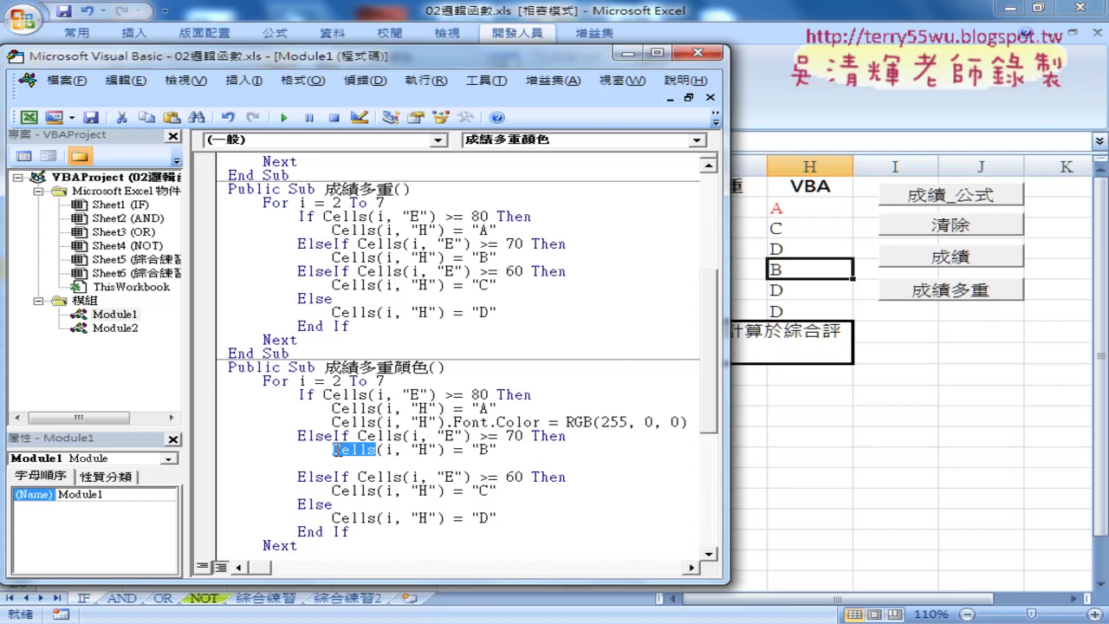
{"action": "left_click_drag", "start_coordinate": [343, 449], "coordinate": [346, 466]}
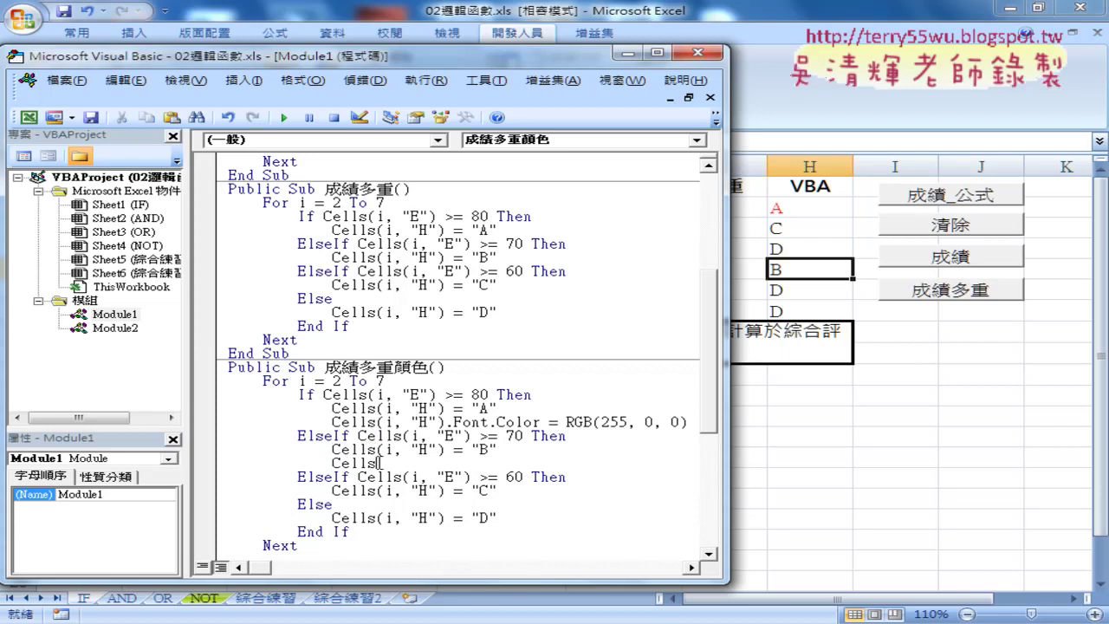
Complete the line as Cells.Interior.Color = rgb(255,255,0) using IntelliSense
{"action": "type", "text": "."}
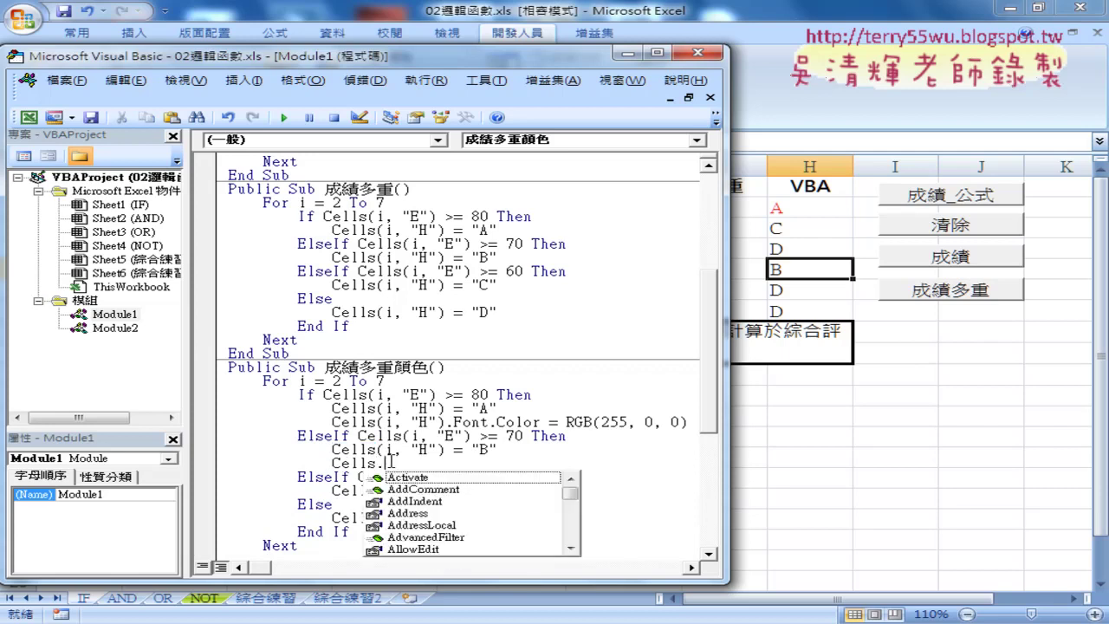
{"action": "type", "text": "i"}
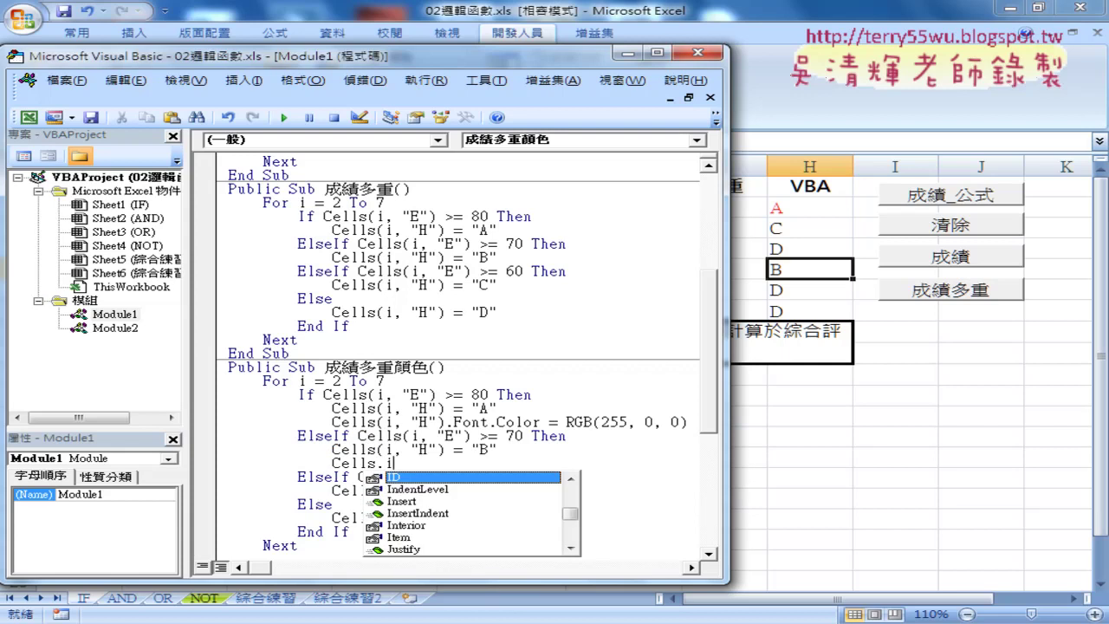
{"action": "left_click", "coordinate": [415, 526]}
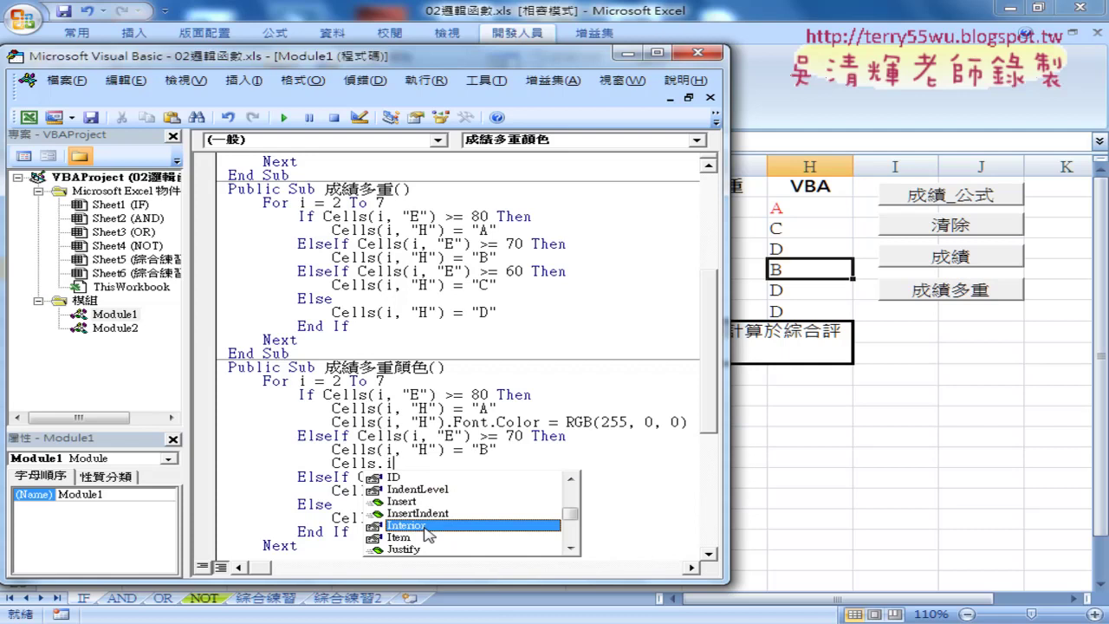
{"action": "double_click", "coordinate": [425, 526]}
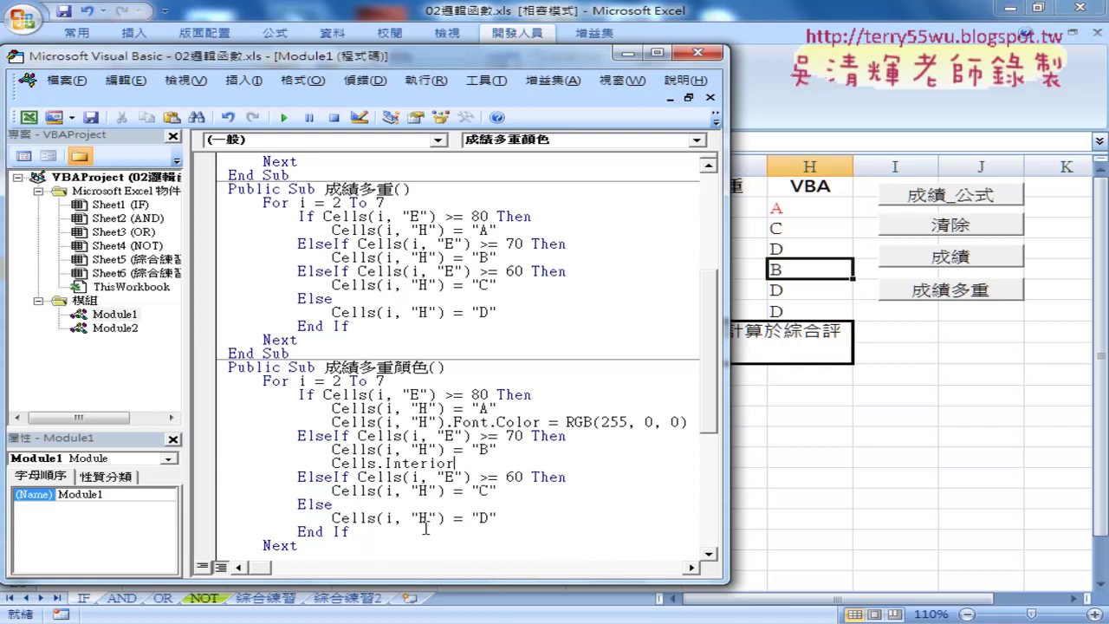
{"action": "type", "text": "."}
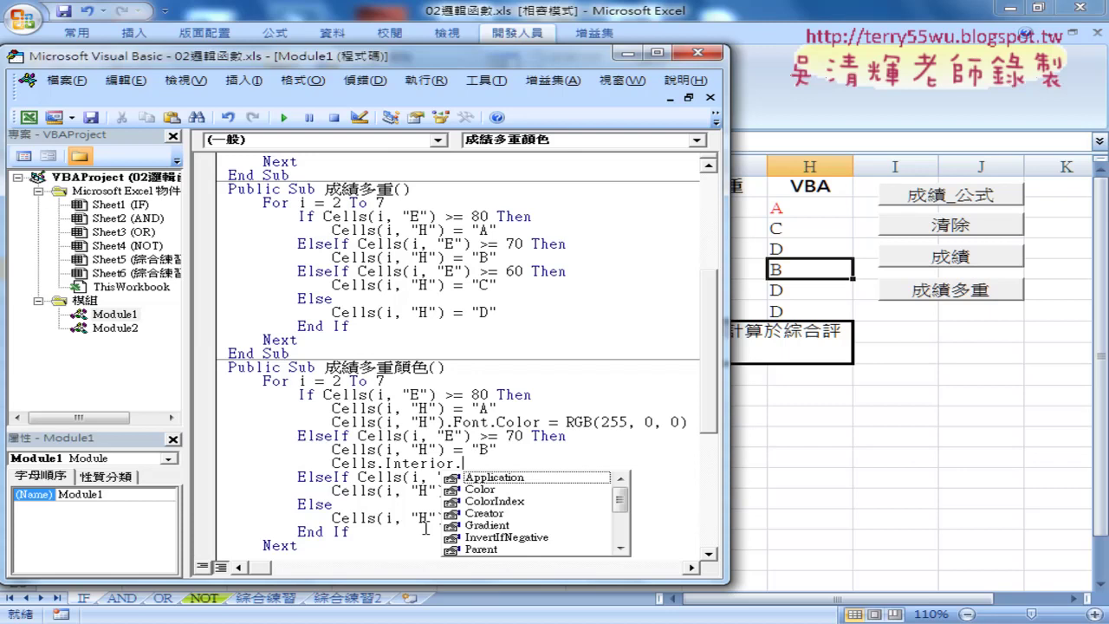
{"action": "type", "text": "c"}
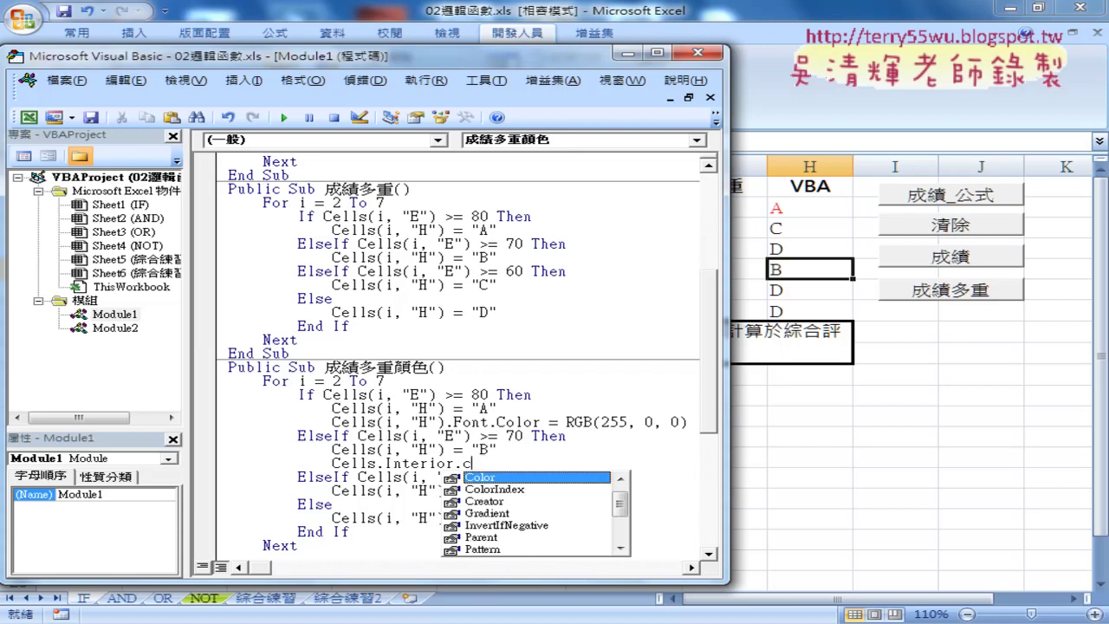
{"action": "key", "text": "Tab"}
{"action": "type", "text": "="}
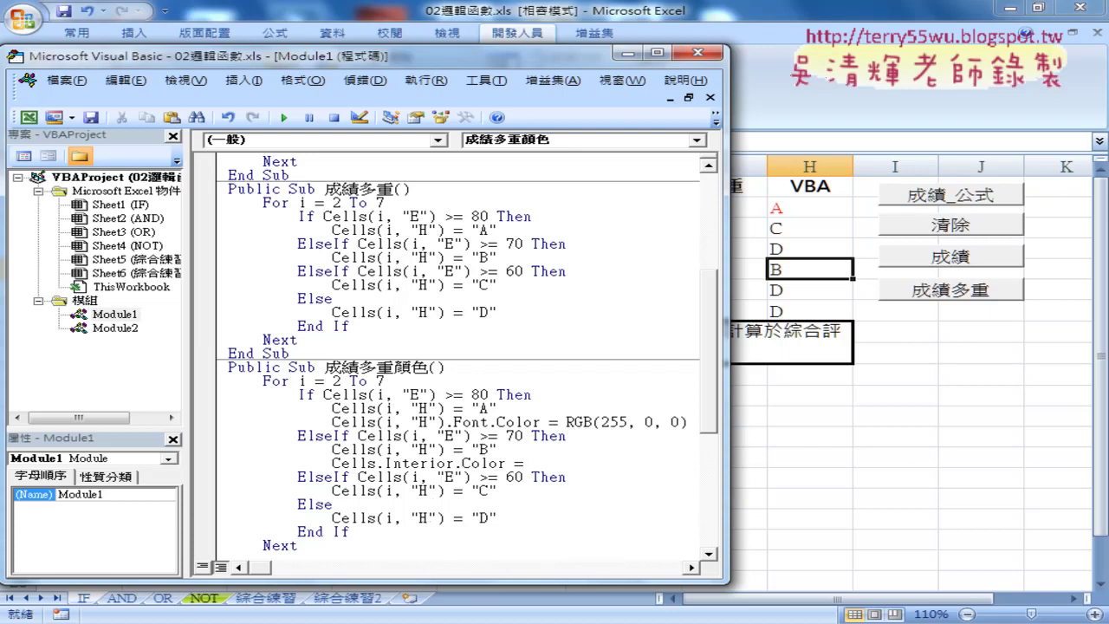
{"action": "type", "text": "rgb"}
{"action": "type", "text": "("}
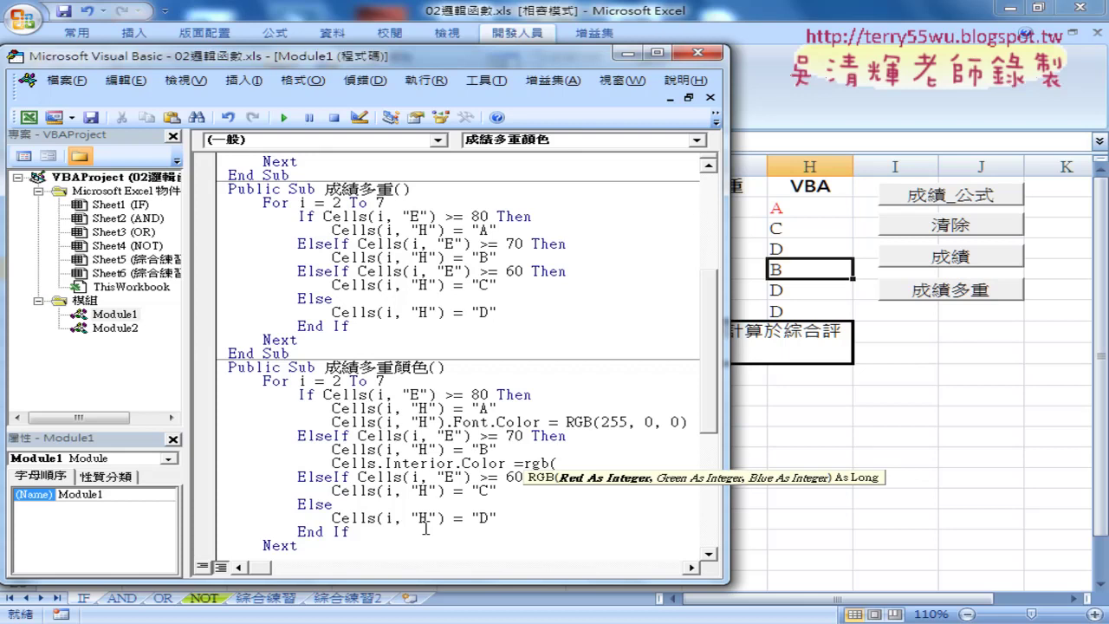
{"action": "type", "text": "255,"}
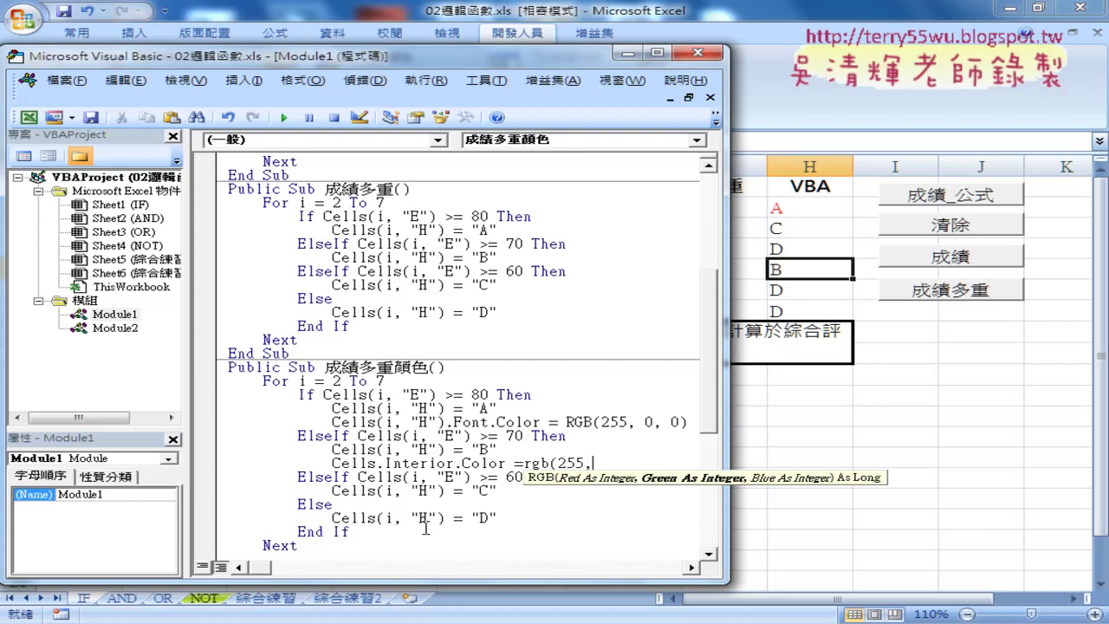
{"action": "type", "text": "255"}
{"action": "type", "text": ",0"}
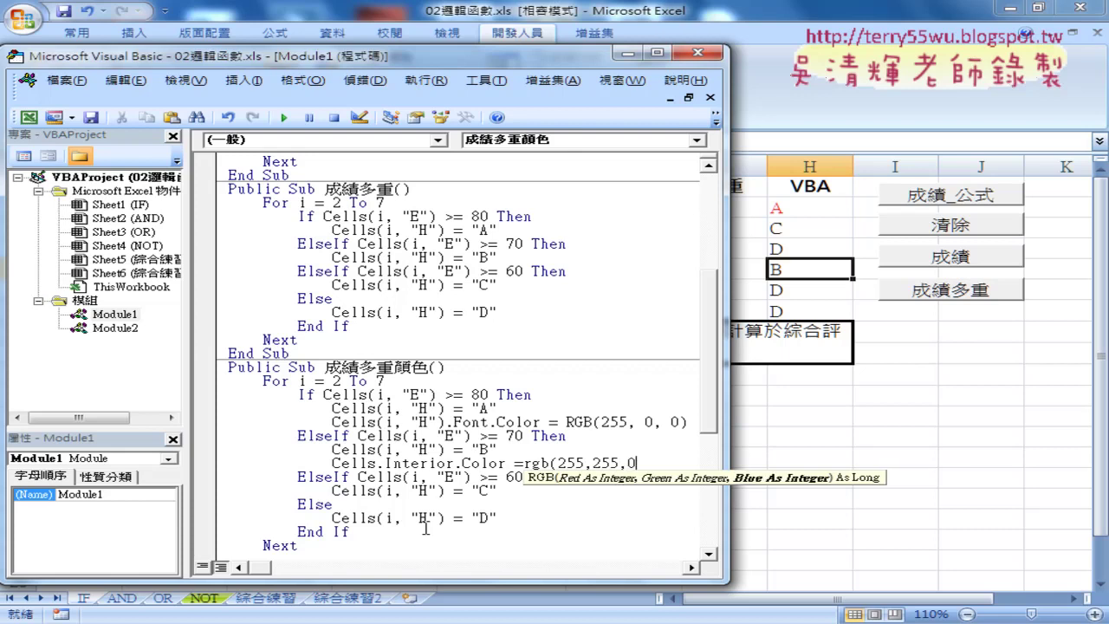
{"action": "type", "text": ")"}
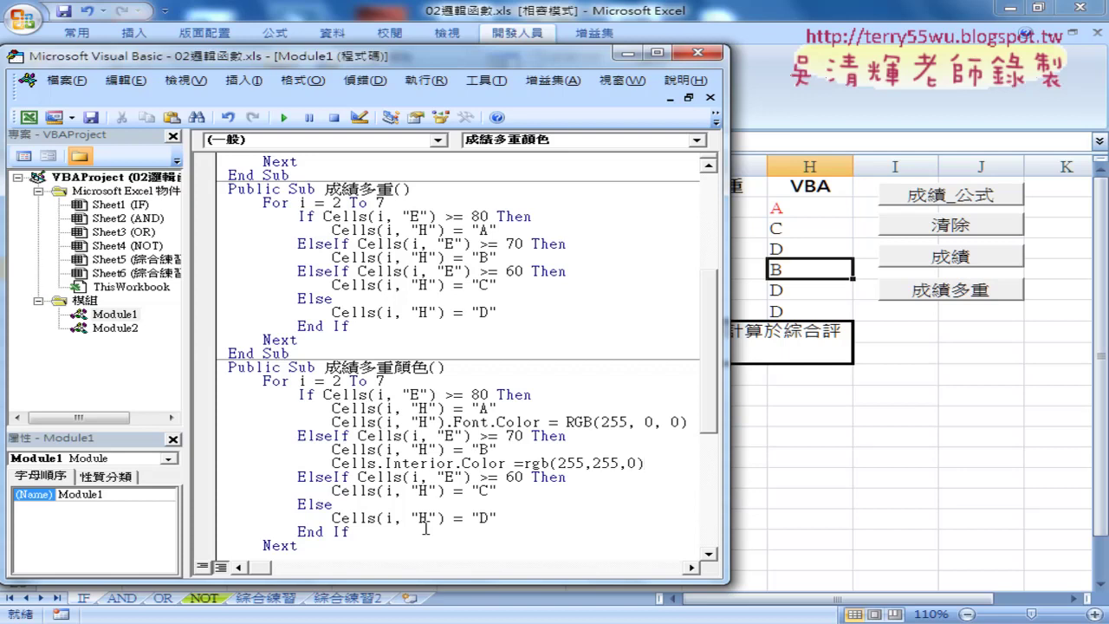
{"action": "left_click", "coordinate": [600, 462]}
{"action": "double_click", "coordinate": [632, 462]}
Browse the Standard and Custom (RGB) tabs of Fill Color > More Colors, then cancel without applying
{"action": "key", "text": "alt+F11"}
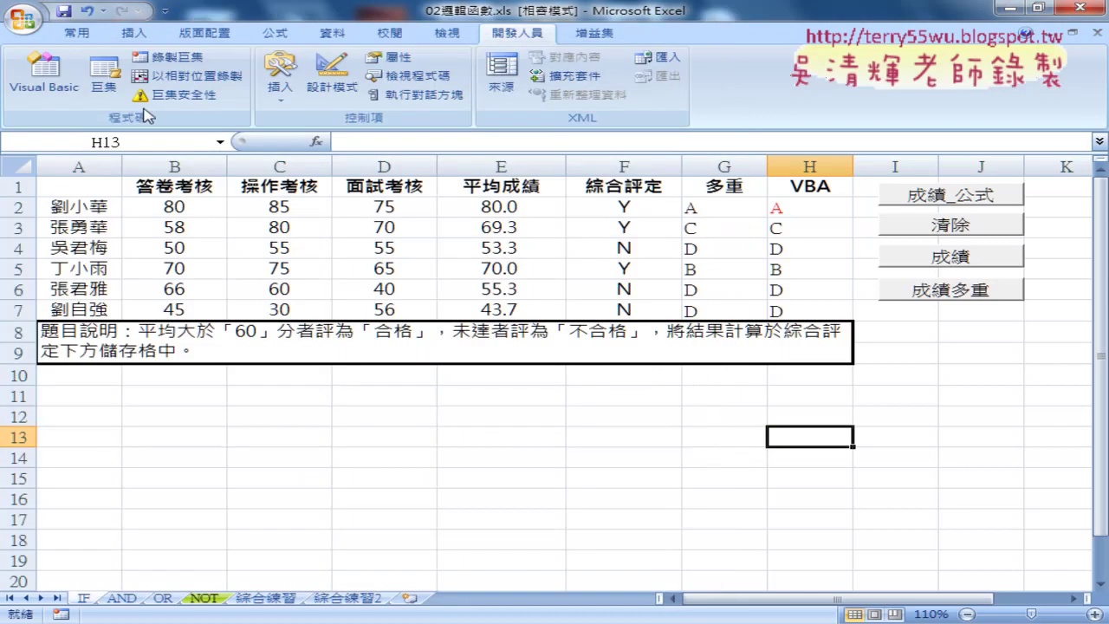
{"action": "left_click", "coordinate": [89, 37]}
{"action": "left_click", "coordinate": [250, 92]}
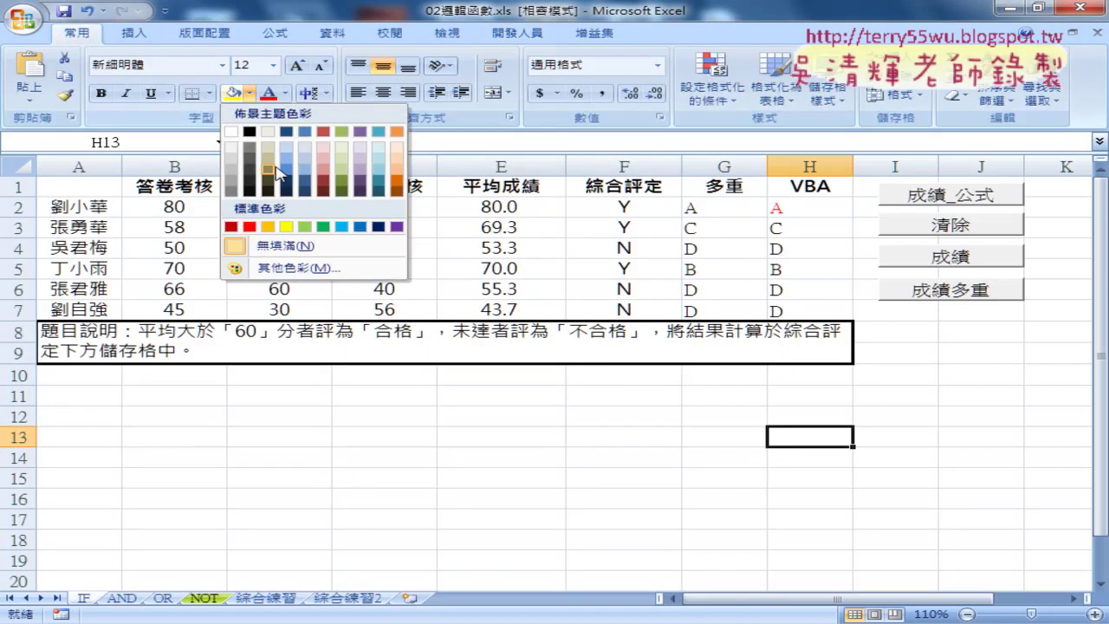
{"action": "left_click", "coordinate": [284, 267]}
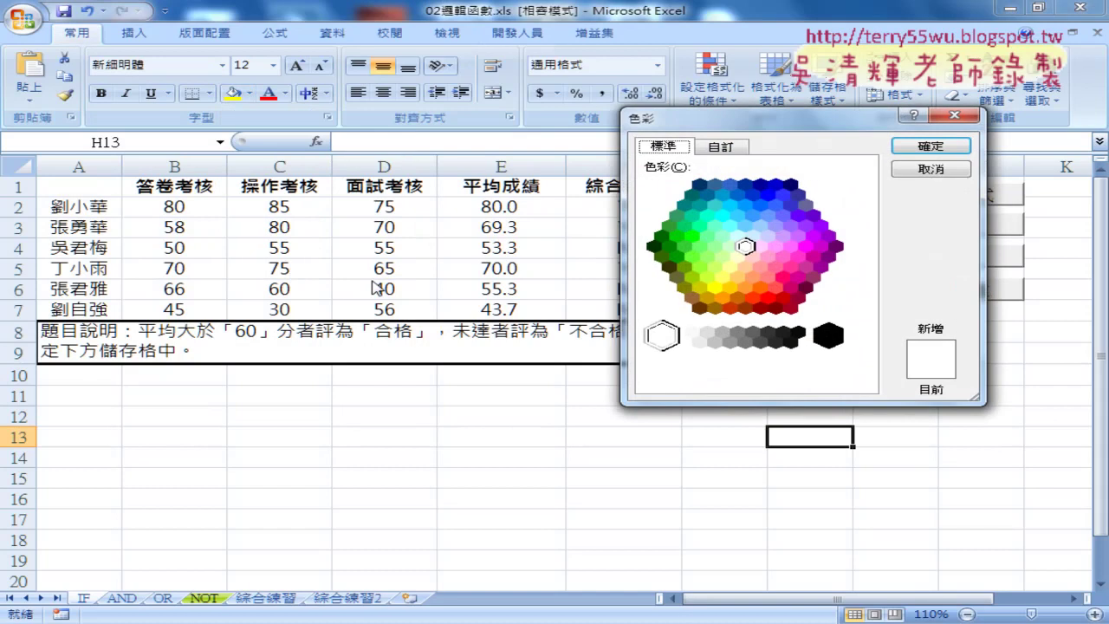
{"action": "left_click", "coordinate": [716, 148]}
{"action": "left_click", "coordinate": [665, 149]}
{"action": "left_click", "coordinate": [828, 336]}
{"action": "left_click", "coordinate": [736, 149]}
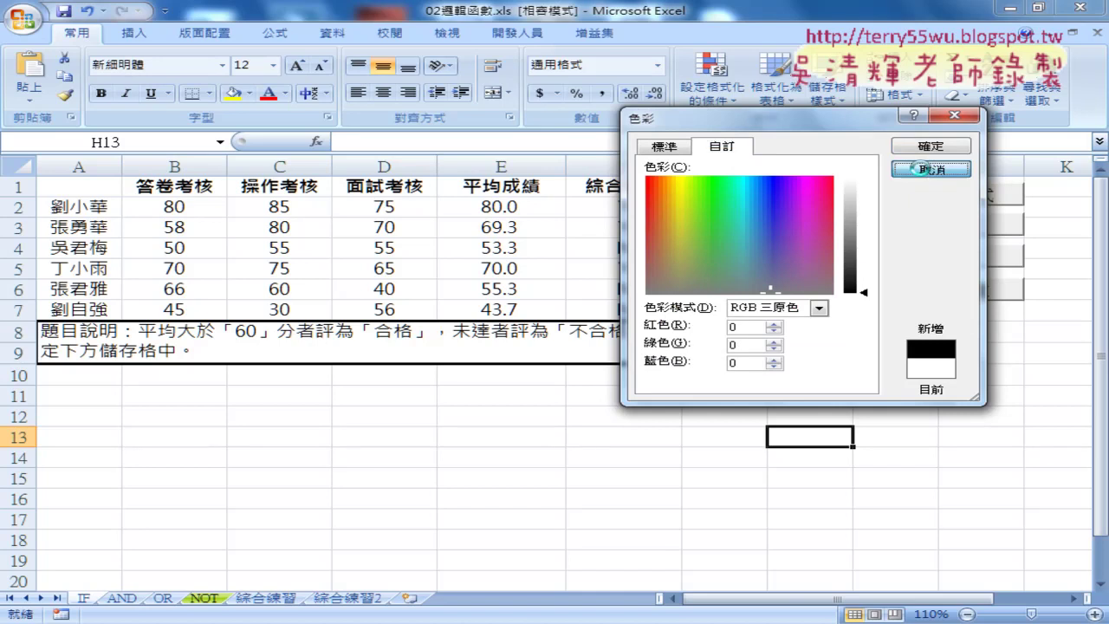
{"action": "left_click", "coordinate": [927, 171]}
{"action": "left_click", "coordinate": [517, 33]}
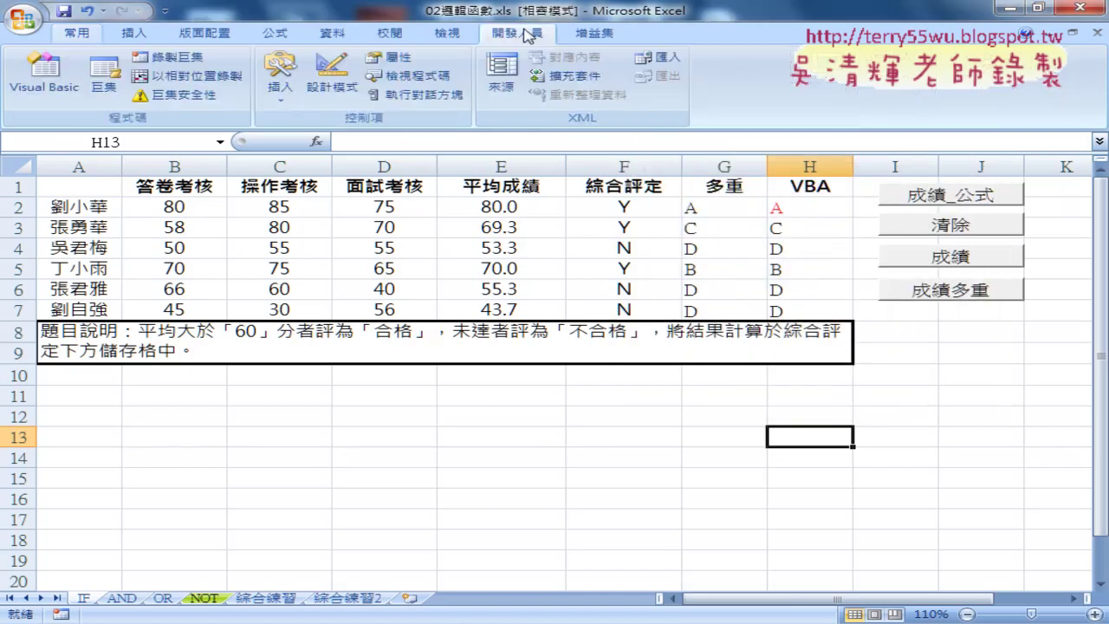
Complete the fill line as Cells(i, "H").Interior.Color by copying (i, "H") from the B line
{"action": "left_click", "coordinate": [31, 74]}
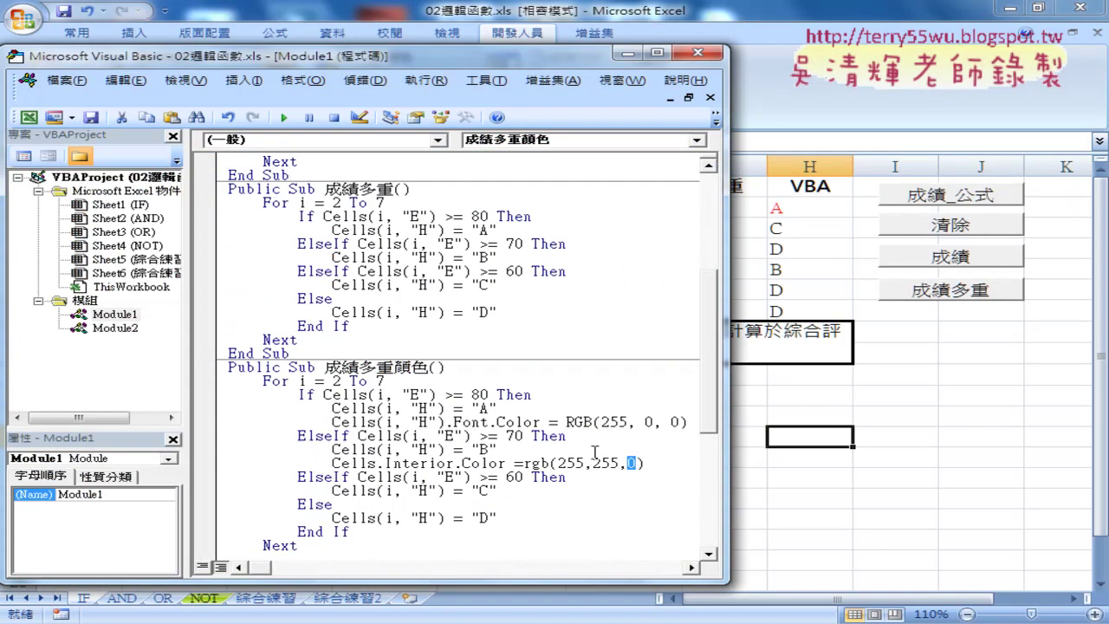
{"action": "left_click", "coordinate": [511, 448]}
{"action": "left_click_drag", "start_coordinate": [448, 449], "coordinate": [377, 449]}
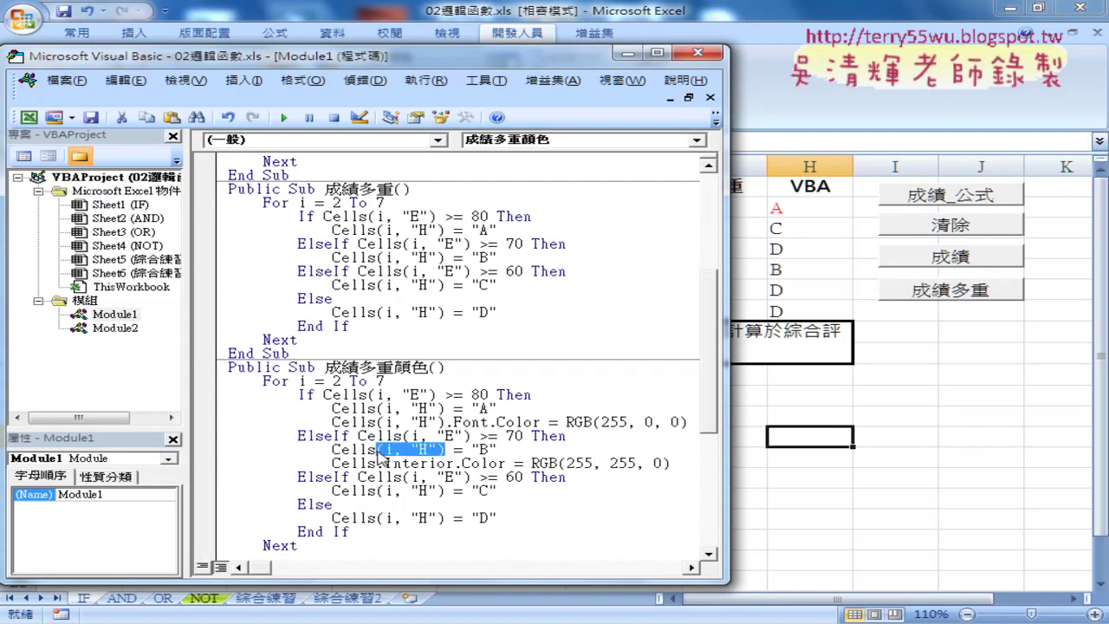
{"action": "key", "text": "ctrl+c"}
{"action": "left_click", "coordinate": [379, 462]}
{"action": "key", "text": "ctrl+v"}
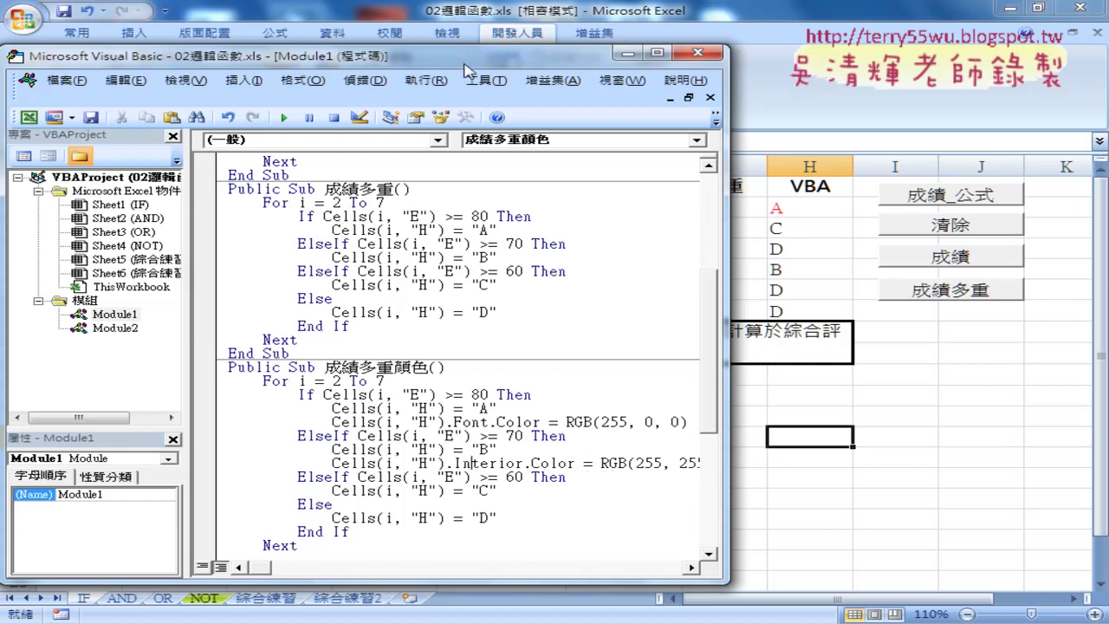
Run 成績多重顏色 to see H5's B filled yellow, then add a blank line after the C line
{"action": "left_click_drag", "start_coordinate": [464, 57], "coordinate": [415, 47]}
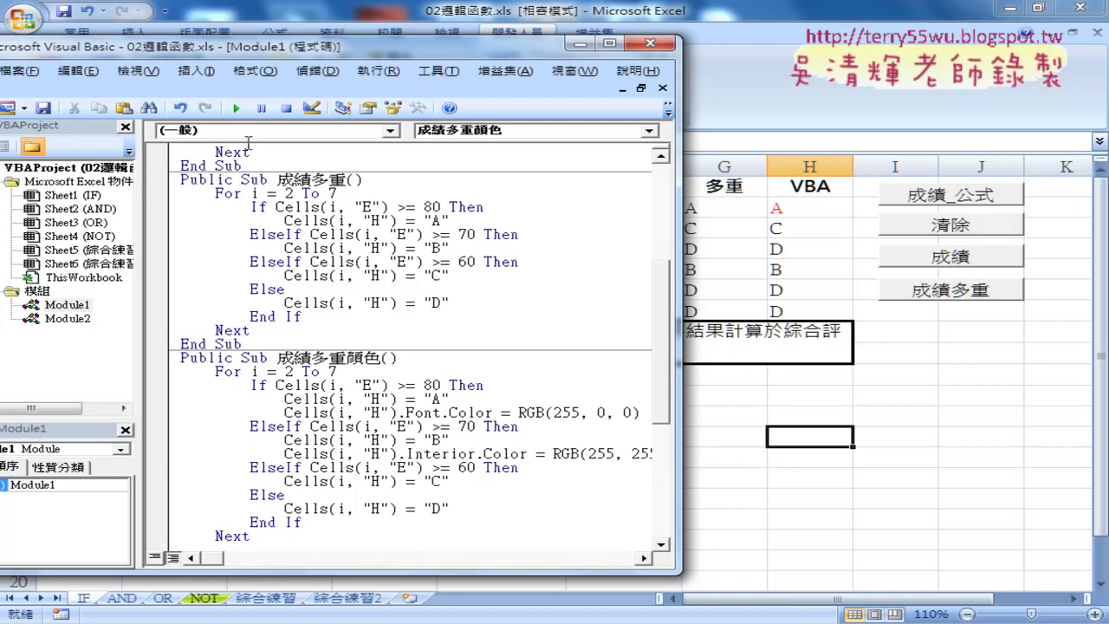
{"action": "left_click", "coordinate": [236, 109]}
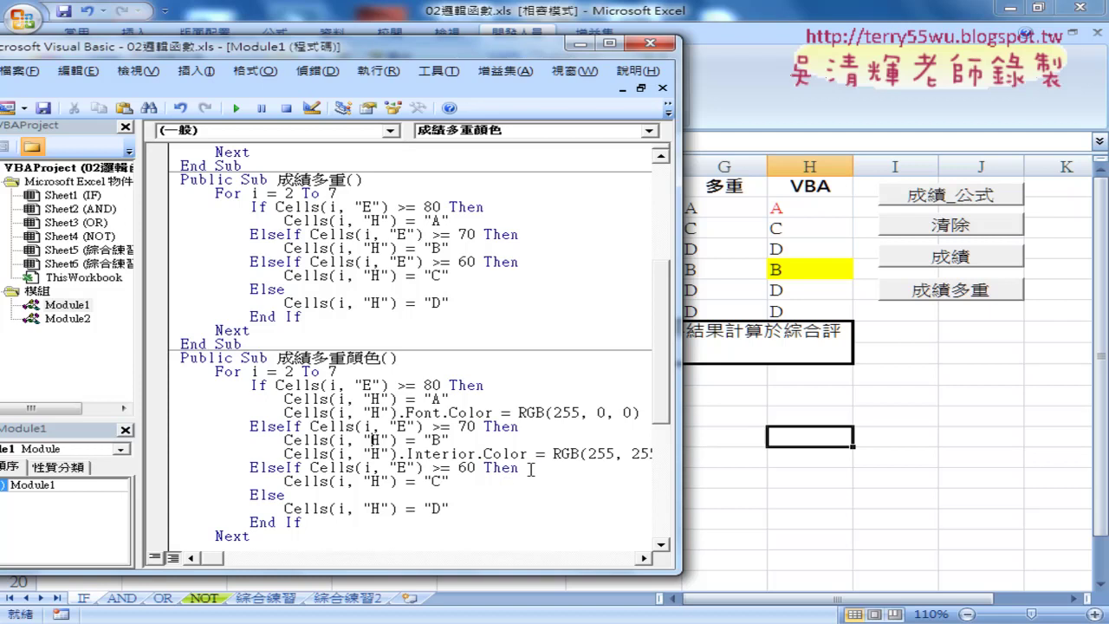
{"action": "left_click", "coordinate": [485, 486]}
{"action": "key", "text": "Return"}
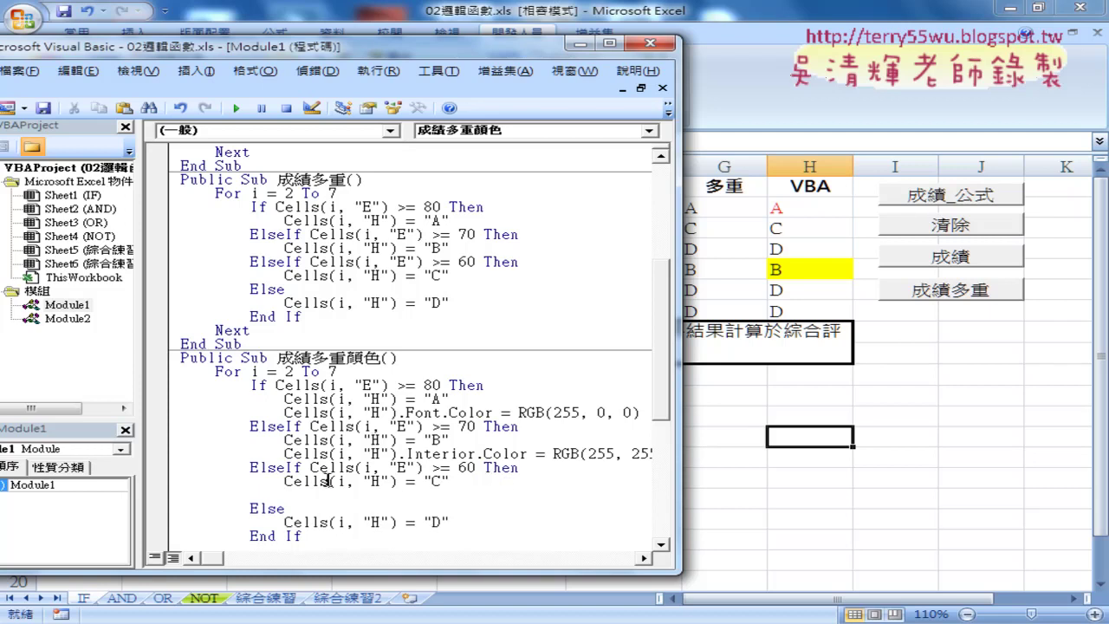
{"action": "left_click_drag", "start_coordinate": [328, 481], "coordinate": [285, 481]}
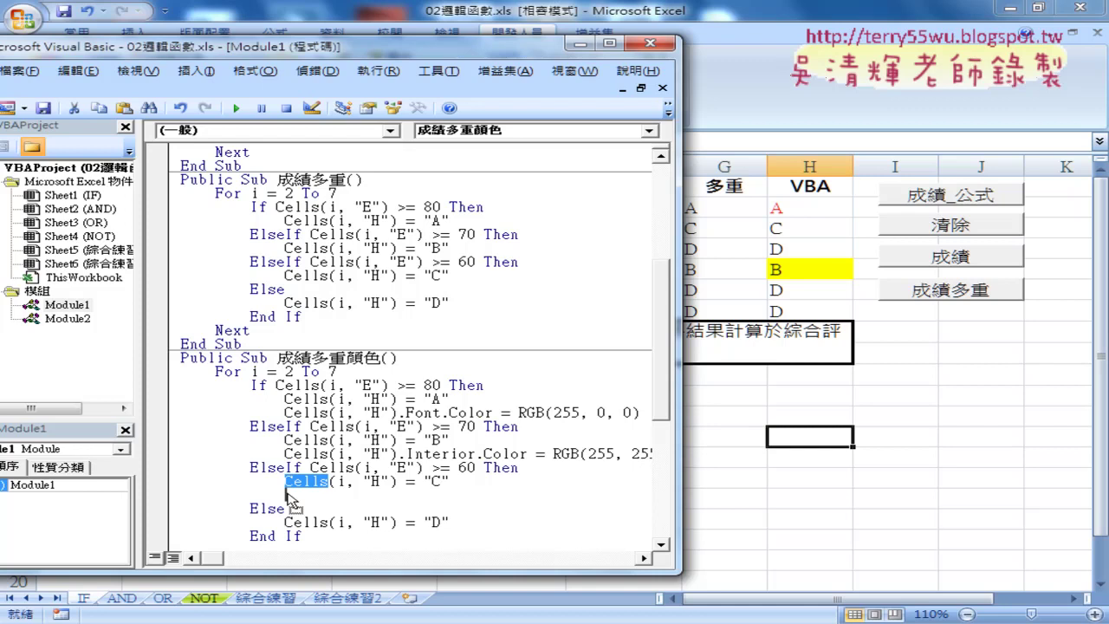
Add Cells(i, "H").Borders.Color = RGB(255, 0, 0) to the C-grade branch
{"action": "key", "text": "ctrl+c"}
{"action": "left_click", "coordinate": [288, 497]}
{"action": "key", "text": "ctrl+v"}
{"action": "type", "text": "."}
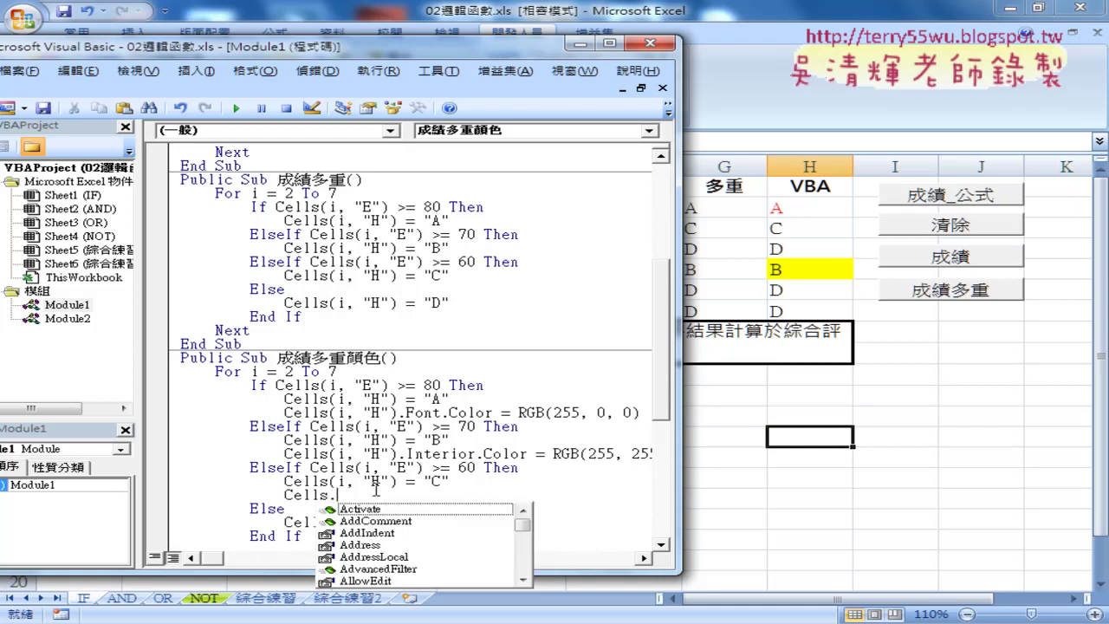
{"action": "type", "text": "B"}
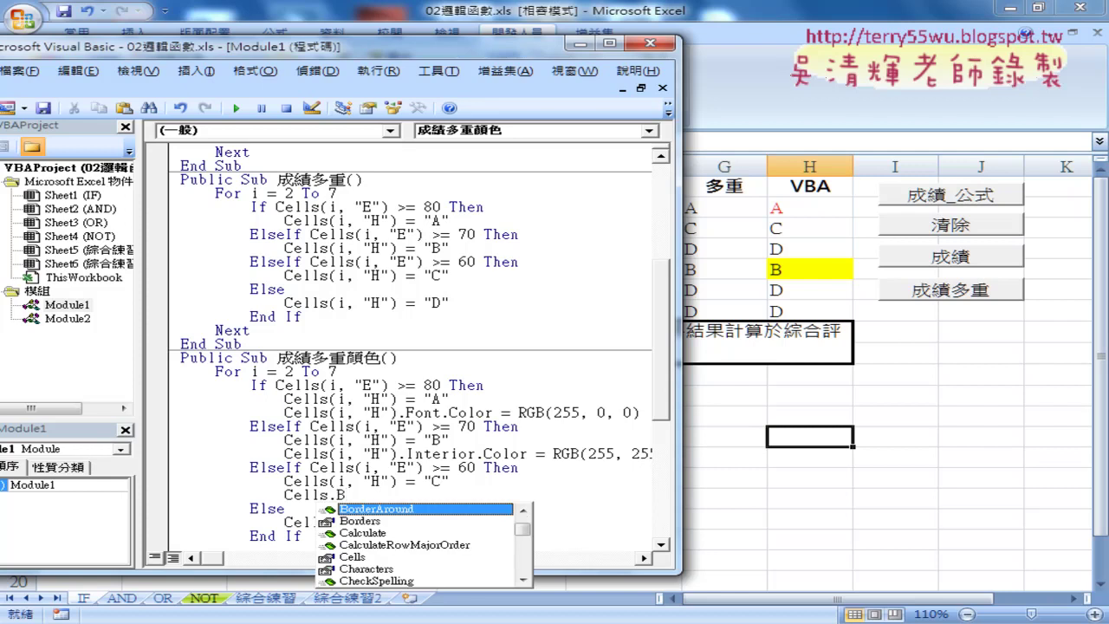
{"action": "key", "text": "Down"}
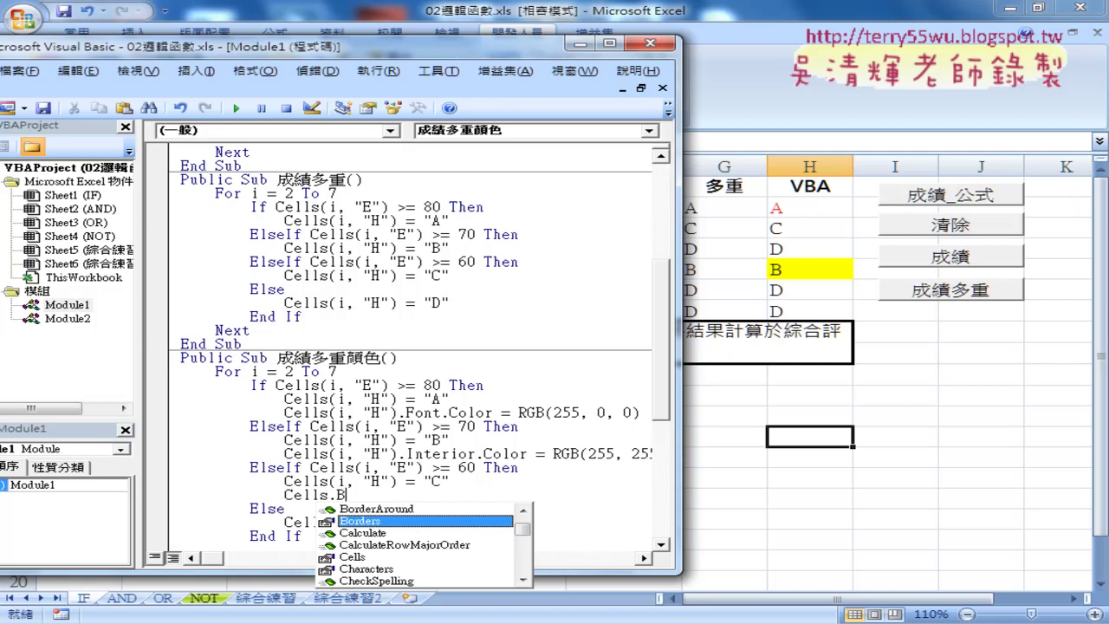
{"action": "double_click", "coordinate": [383, 520]}
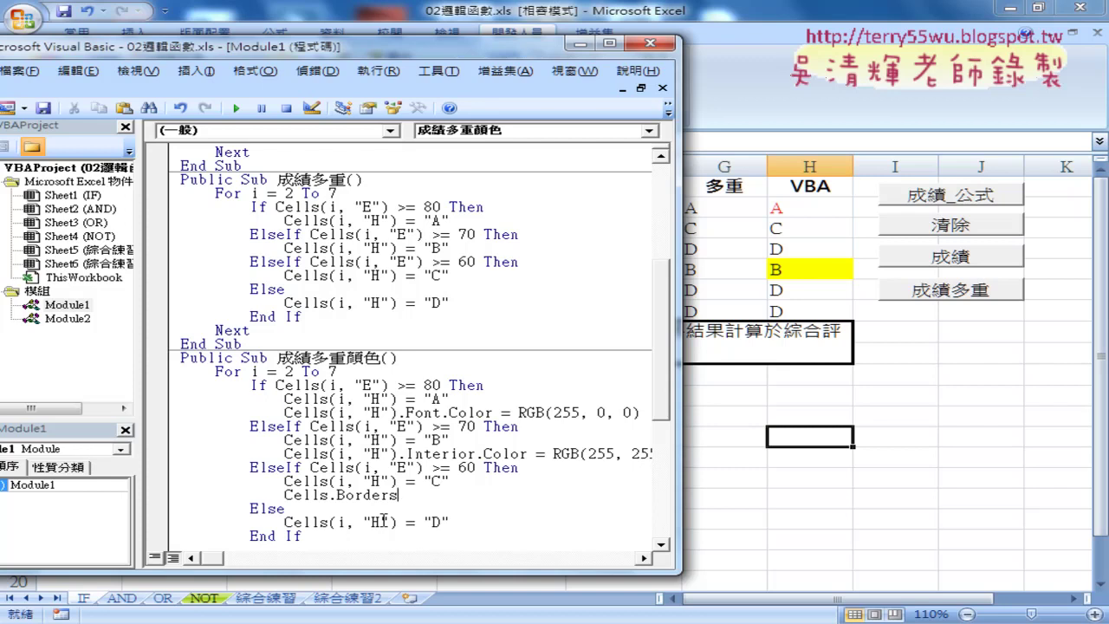
{"action": "type", "text": "."}
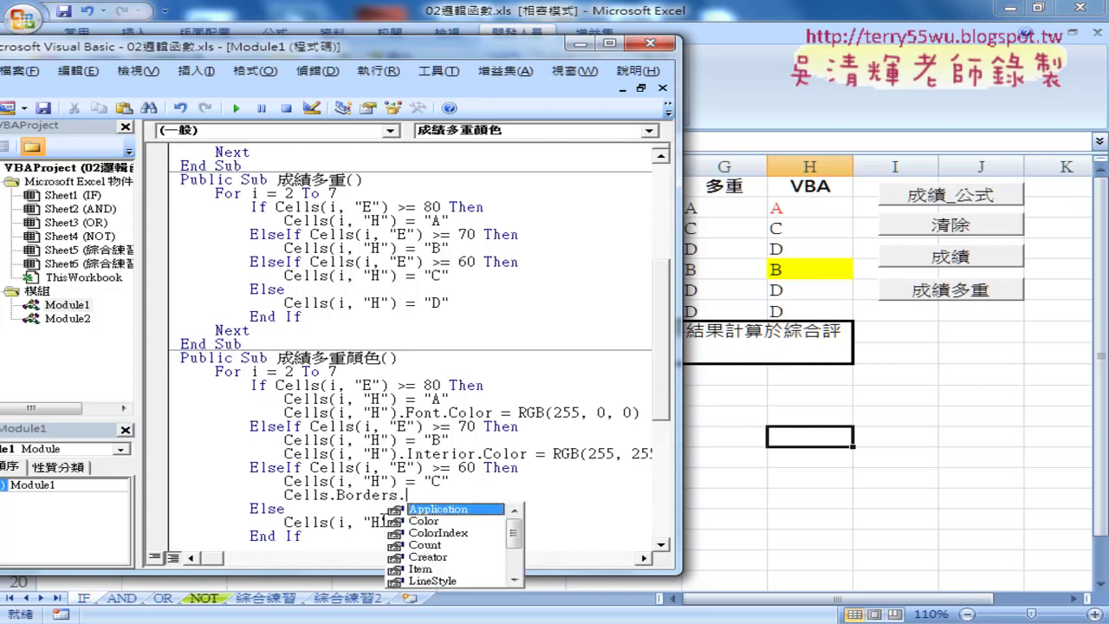
{"action": "type", "text": "c"}
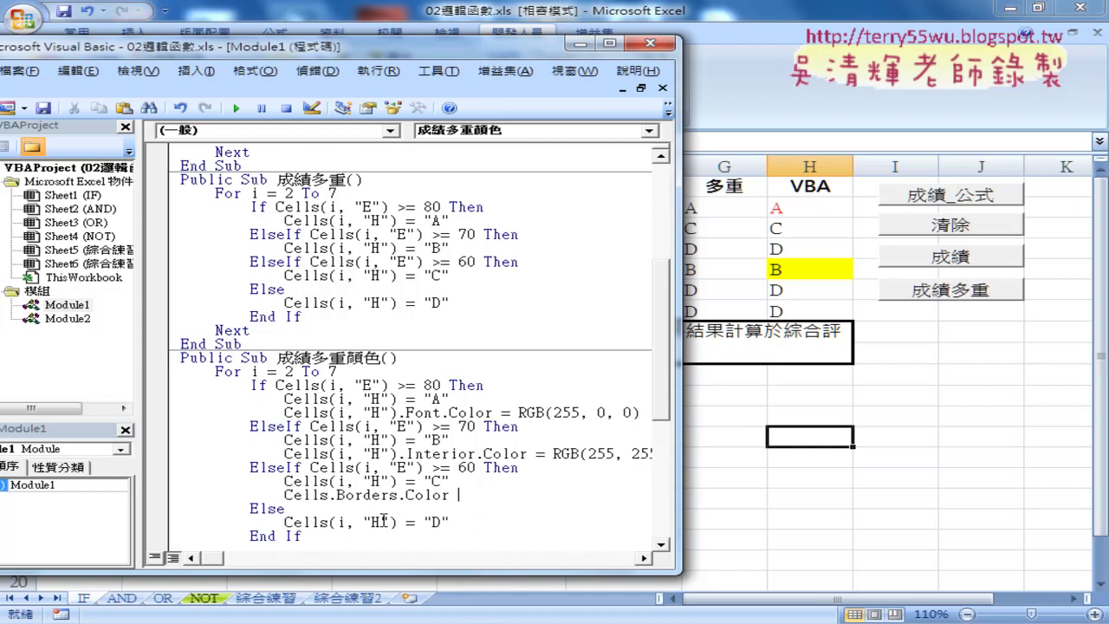
{"action": "type", "text": " ="}
{"action": "type", "text": "r"}
{"action": "type", "text": "gb("}
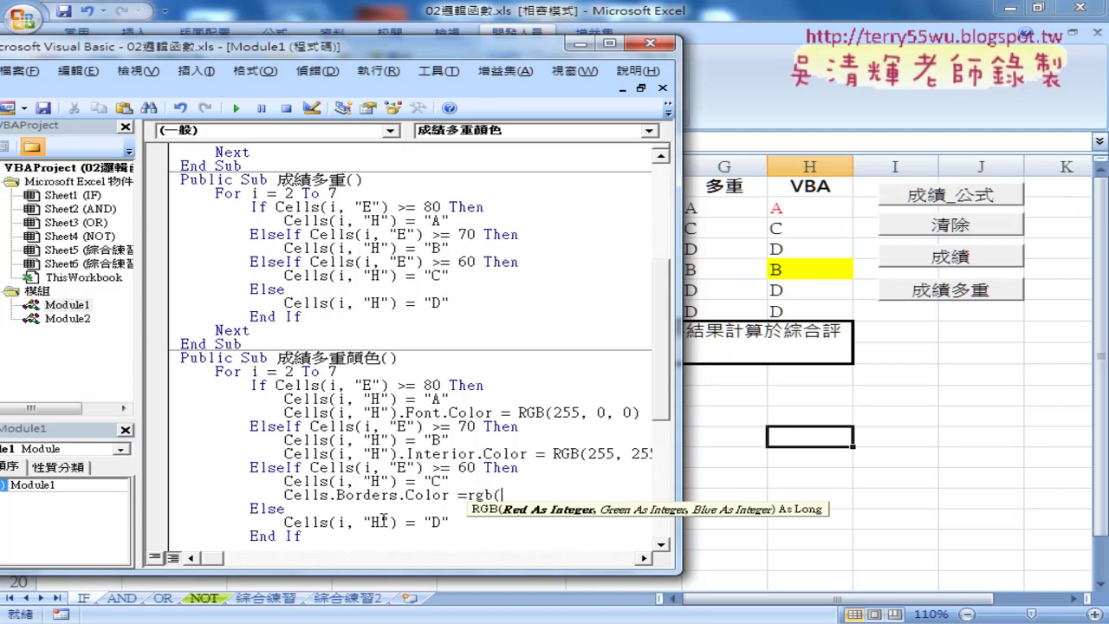
{"action": "type", "text": "255,"}
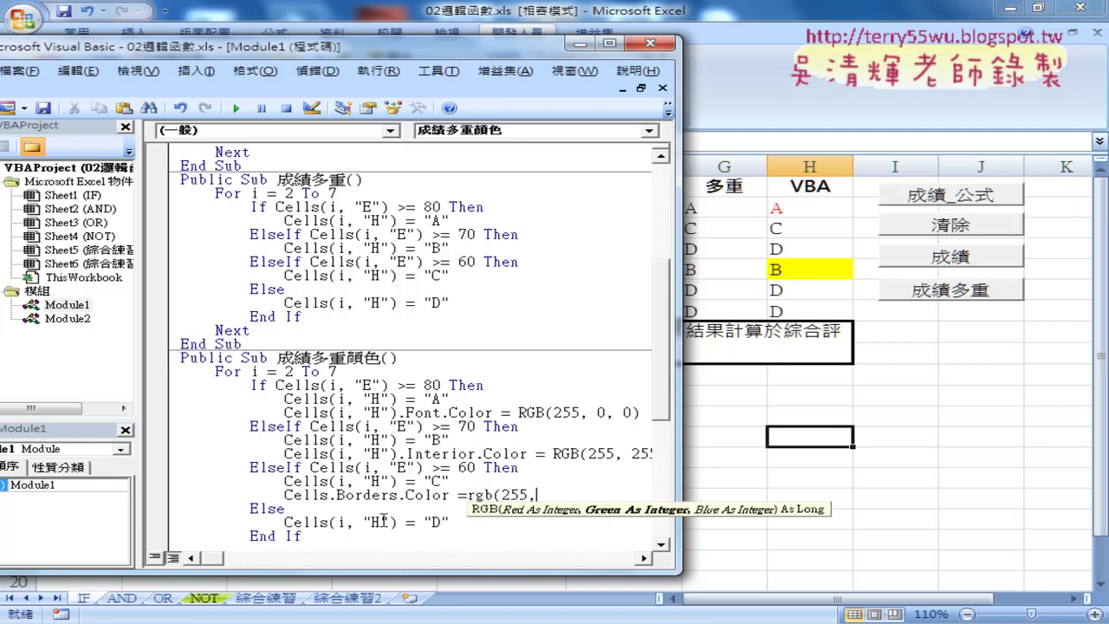
{"action": "type", "text": "0,0"}
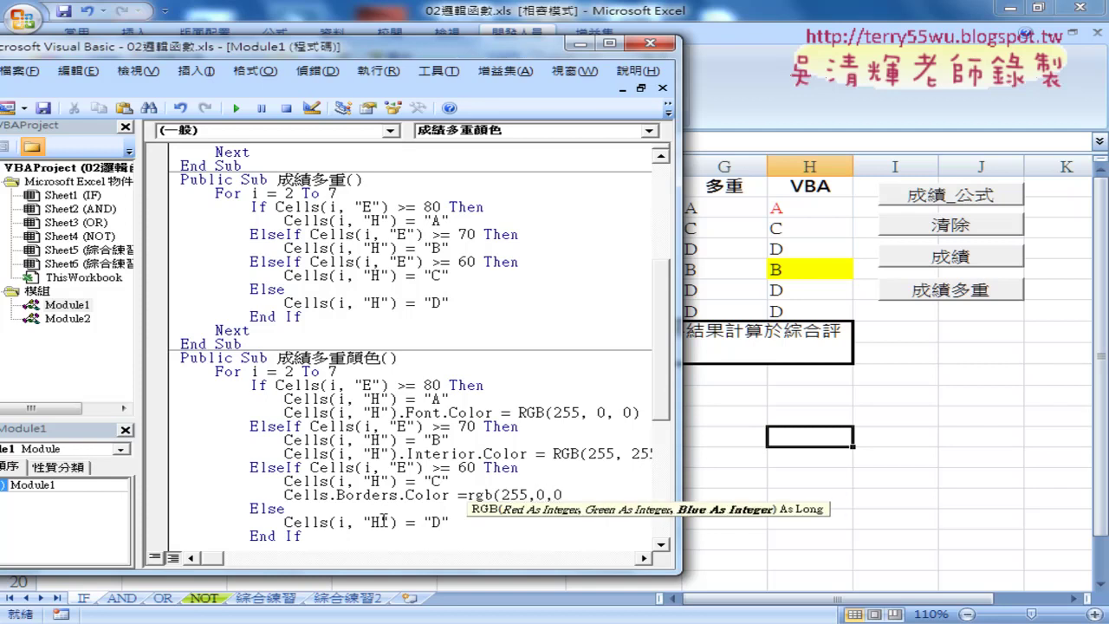
{"action": "type", "text": ")"}
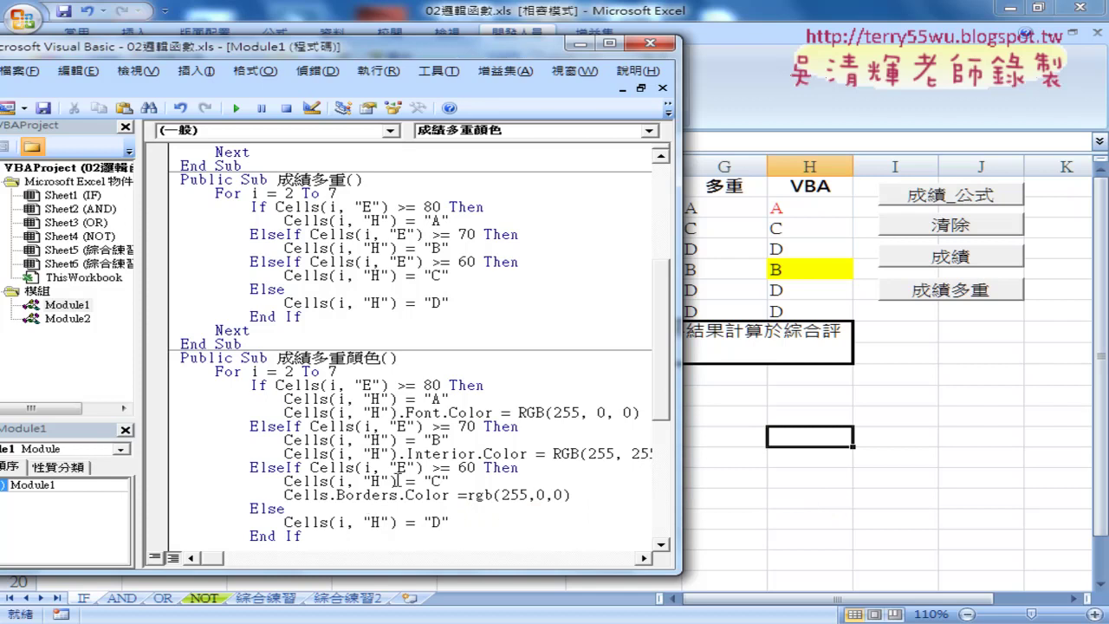
{"action": "mouse_move", "coordinate": [397, 480]}
{"action": "left_mouse_down"}
{"action": "mouse_move", "coordinate": [330, 481]}
{"action": "mouse_move", "coordinate": [331, 503]}
{"action": "mouse_move", "coordinate": [345, 495]}
{"action": "mouse_move", "coordinate": [330, 496]}
{"action": "left_mouse_up"}
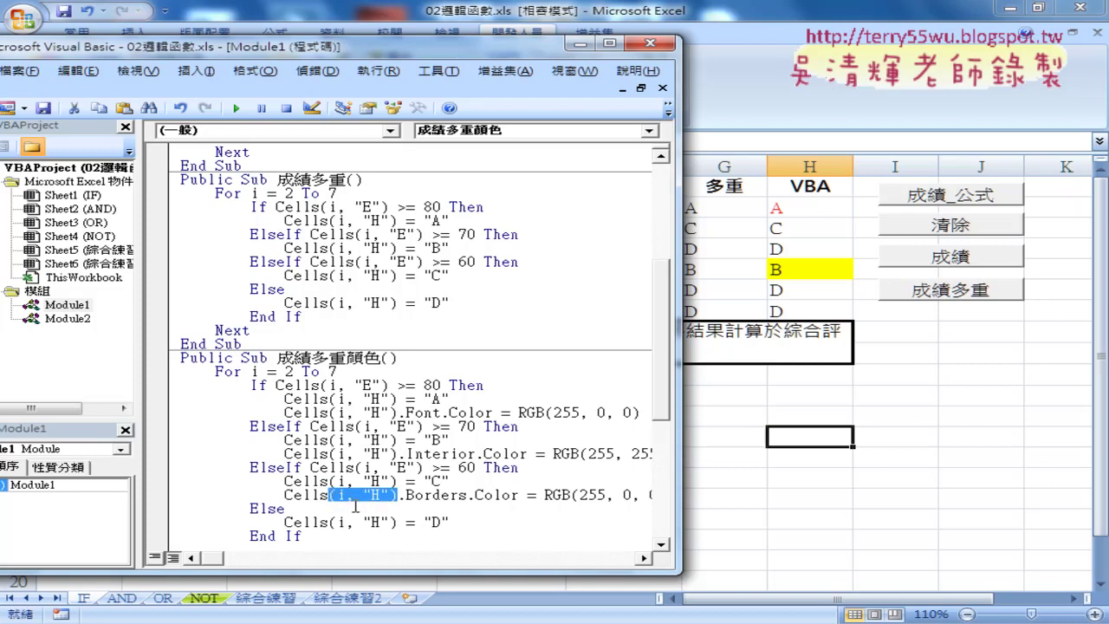
Start a new line under the "D" assignment beginning with Cells
{"action": "left_click", "coordinate": [471, 525]}
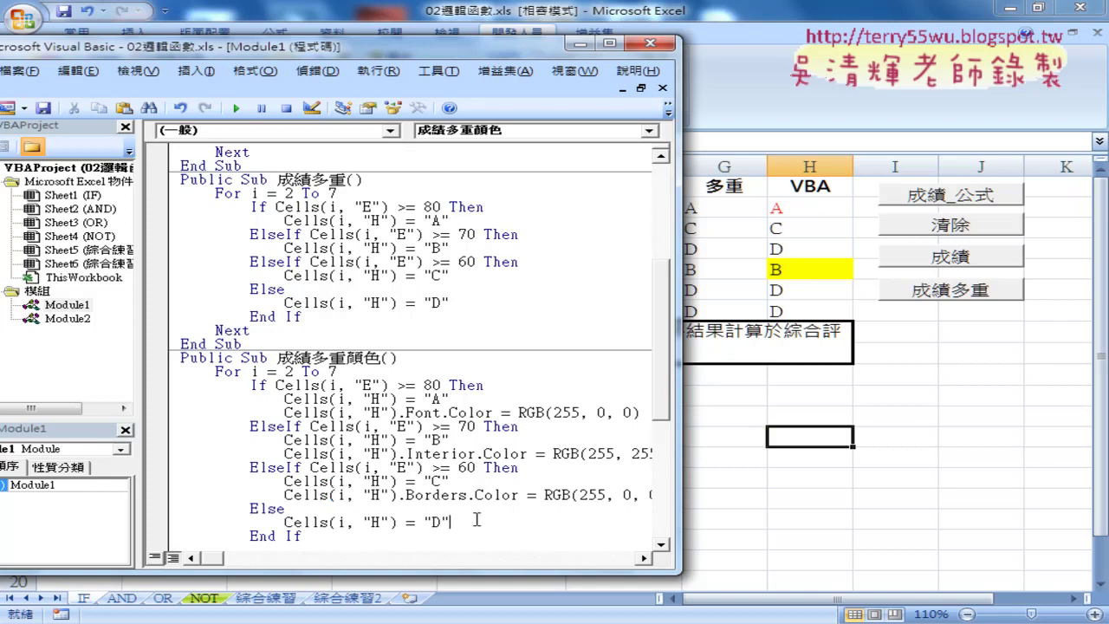
{"action": "key", "text": "Return"}
{"action": "mouse_move", "coordinate": [328, 523]}
{"action": "left_mouse_down"}
{"action": "mouse_move", "coordinate": [285, 523]}
{"action": "mouse_move", "coordinate": [293, 535]}
{"action": "left_mouse_up"}
{"action": "type", "text": "Cells"}
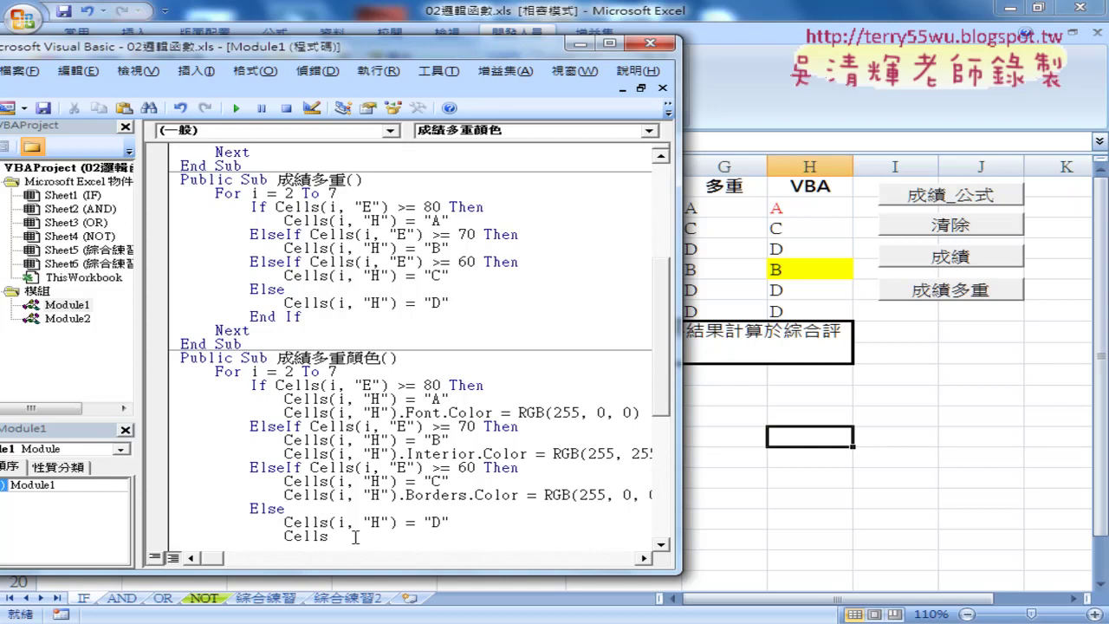
Complete the D-branch line as Cells(i, "H").Font.Bold = True using IntelliSense for Font and Bold
{"action": "type", "text": ".f"}
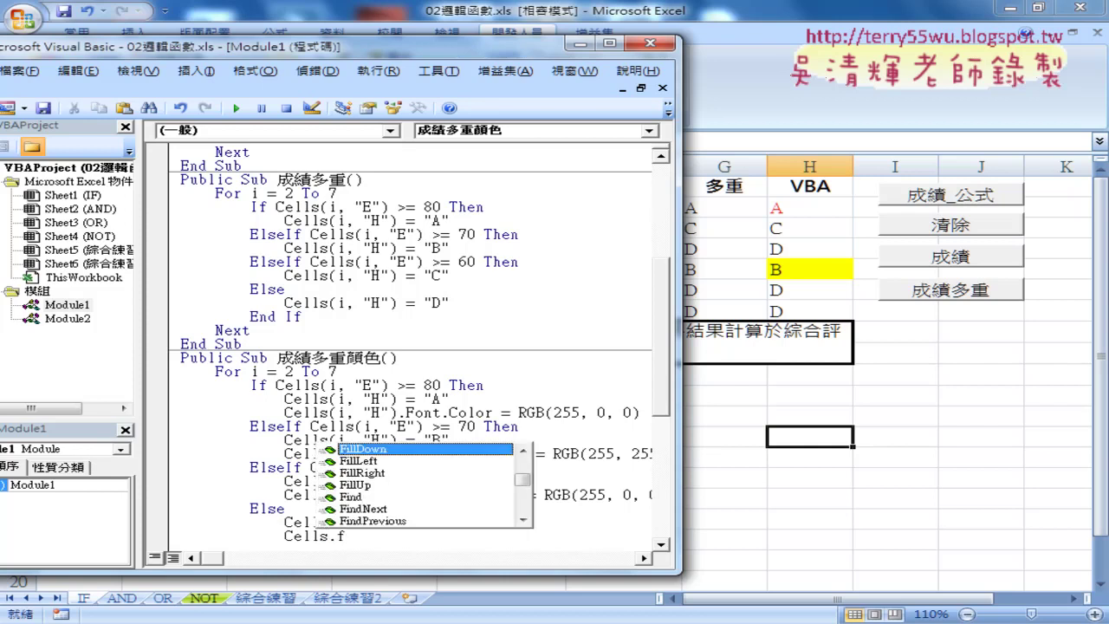
{"action": "type", "text": "o"}
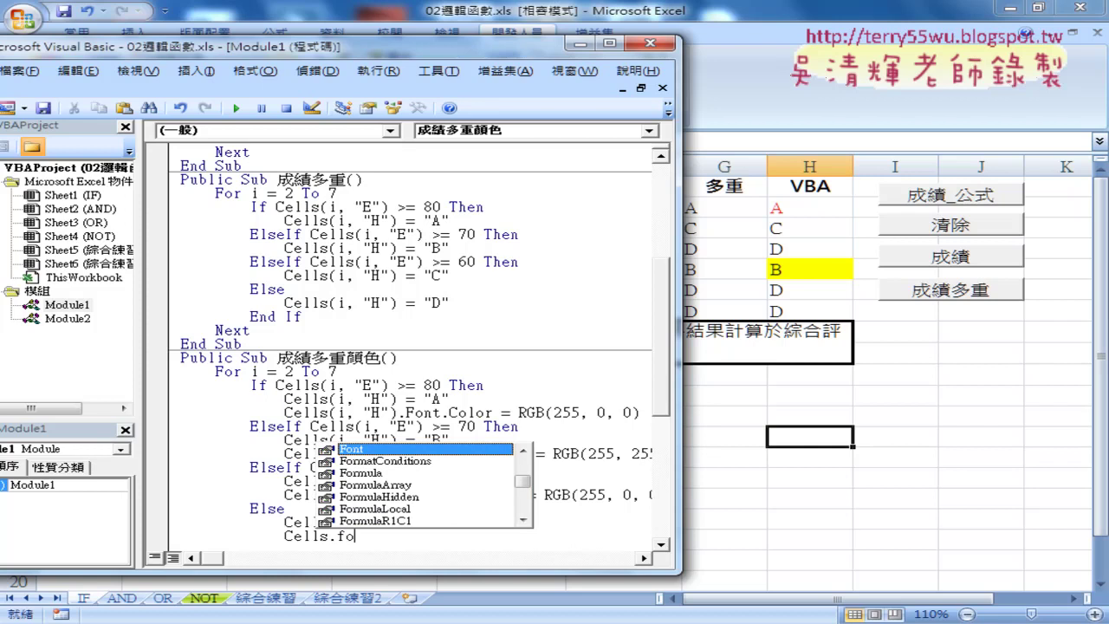
{"action": "key", "text": "Tab"}
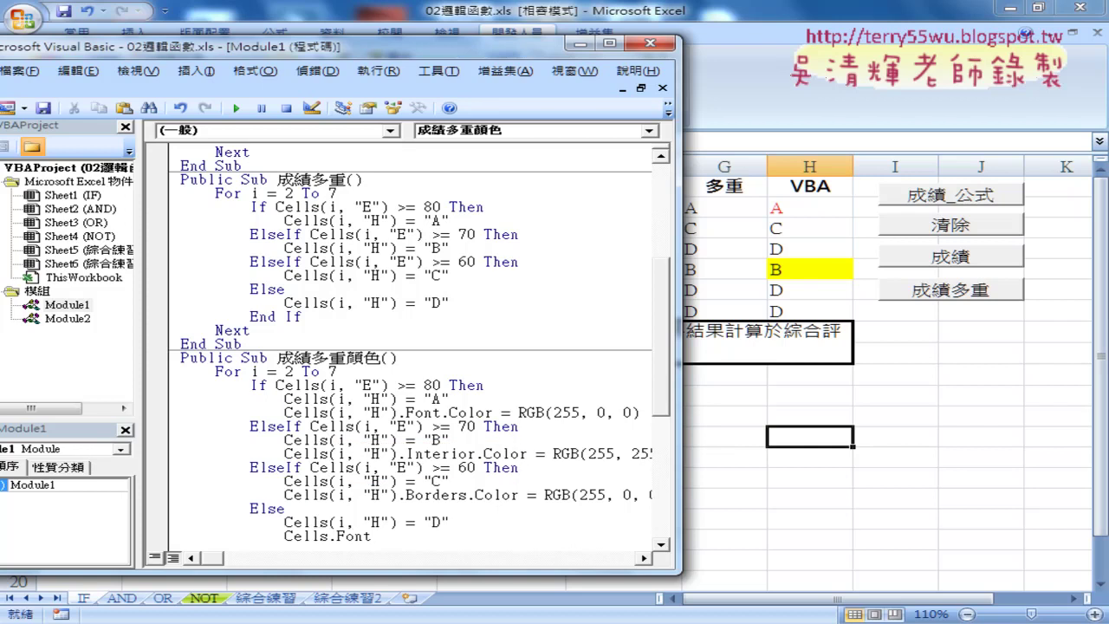
{"action": "type", "text": "."}
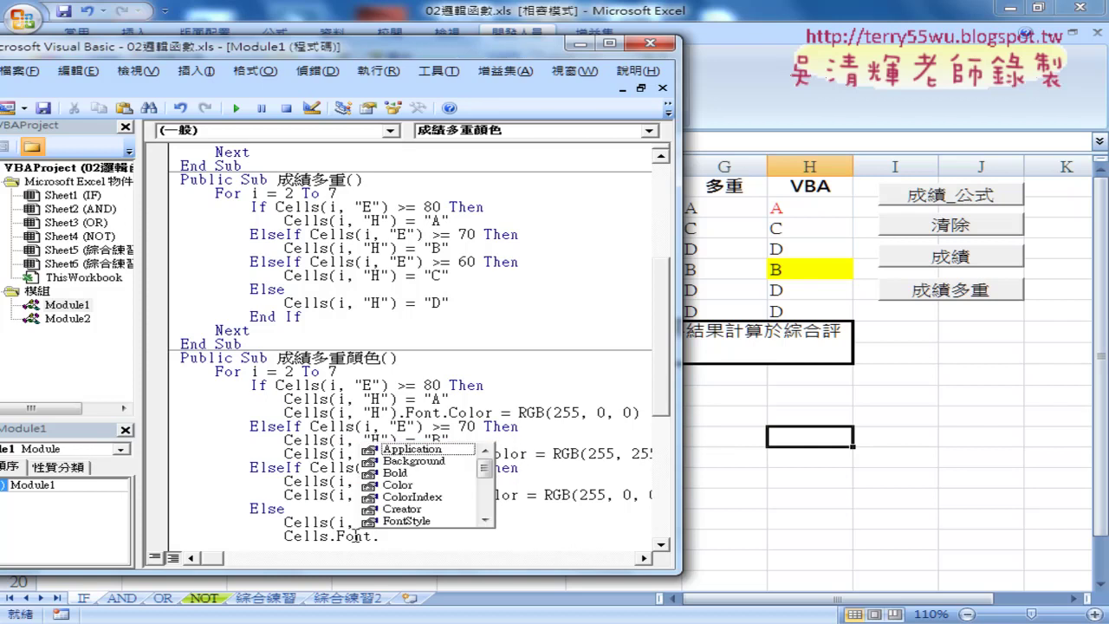
{"action": "key", "text": "Down"}
{"action": "key", "text": "Down"}
{"action": "key", "text": "Down"}
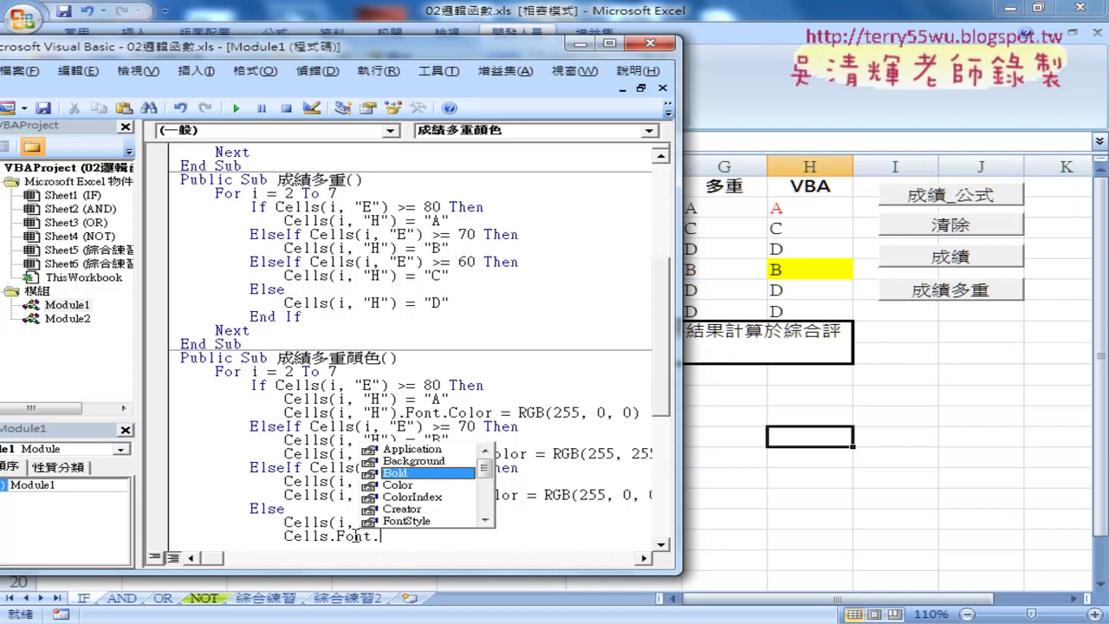
{"action": "key", "text": "Tab"}
{"action": "type", "text": "="}
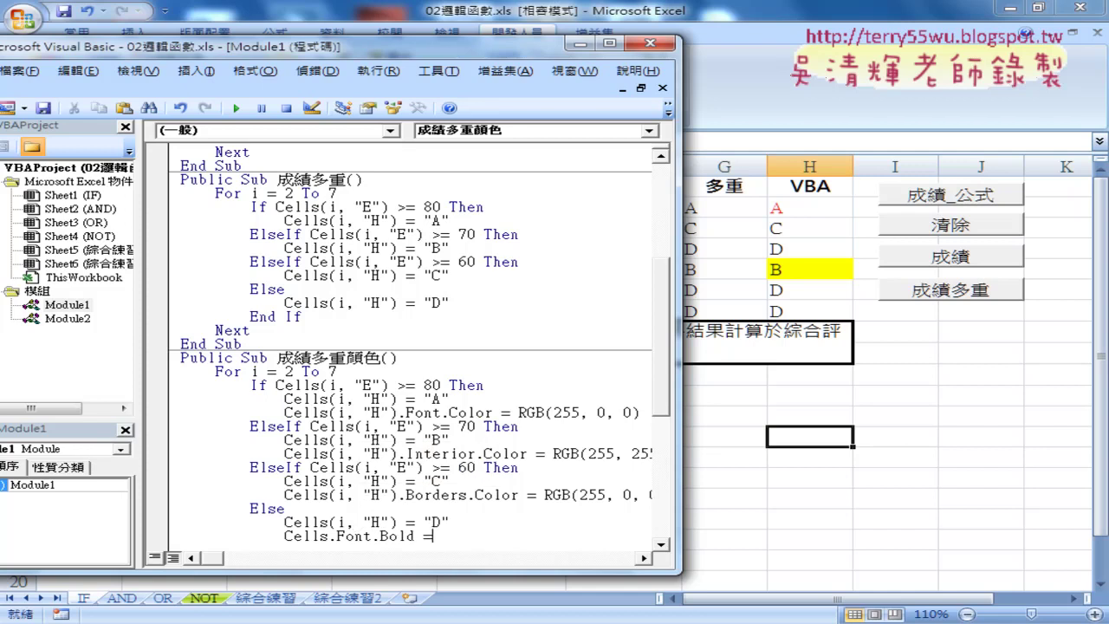
{"action": "type", "text": "tru"}
{"action": "type", "text": "e"}
{"action": "key", "text": "Down"}
{"action": "key", "text": "Up"}
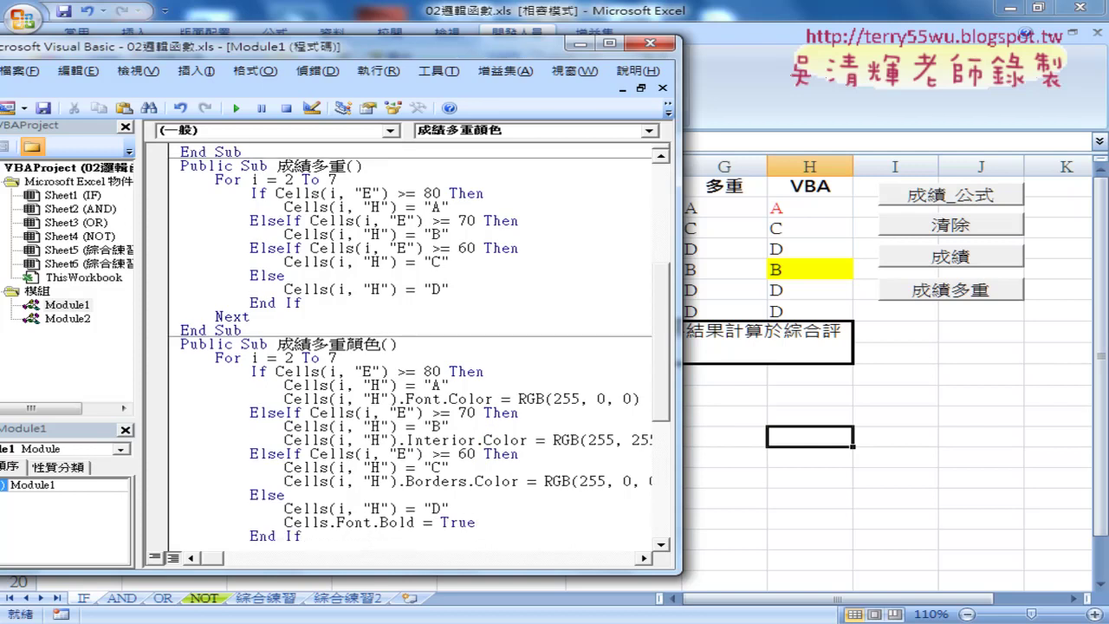
{"action": "key", "text": "End"}
{"action": "mouse_move", "coordinate": [400, 509]}
{"action": "left_mouse_down"}
{"action": "mouse_move", "coordinate": [330, 509]}
{"action": "mouse_move", "coordinate": [334, 522]}
{"action": "left_mouse_up"}
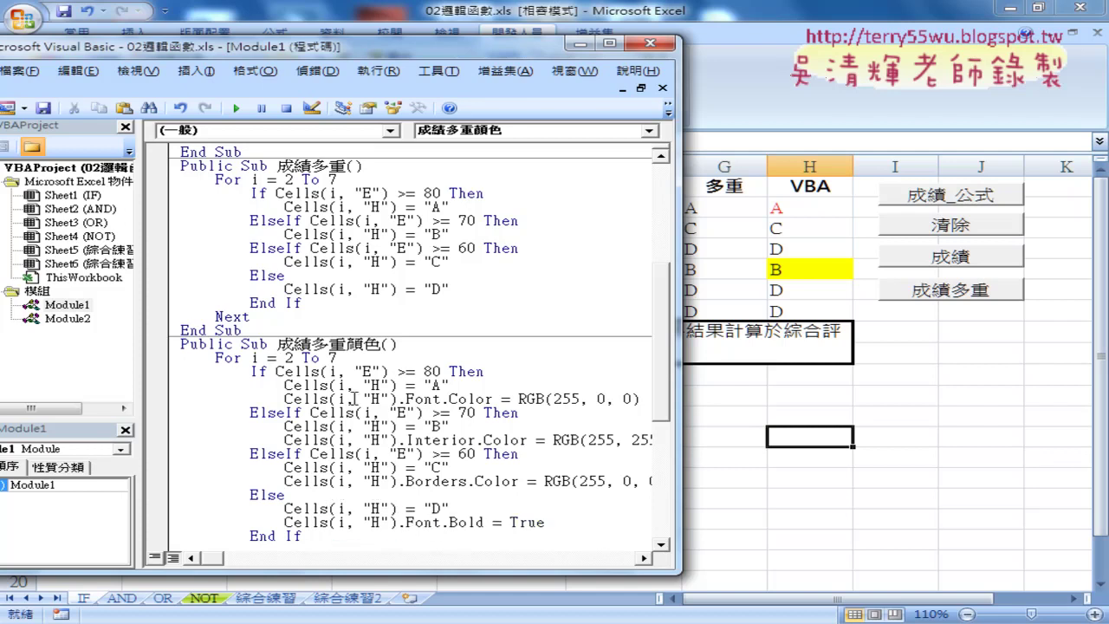
{"action": "left_click_drag", "start_coordinate": [330, 398], "coordinate": [397, 398]}
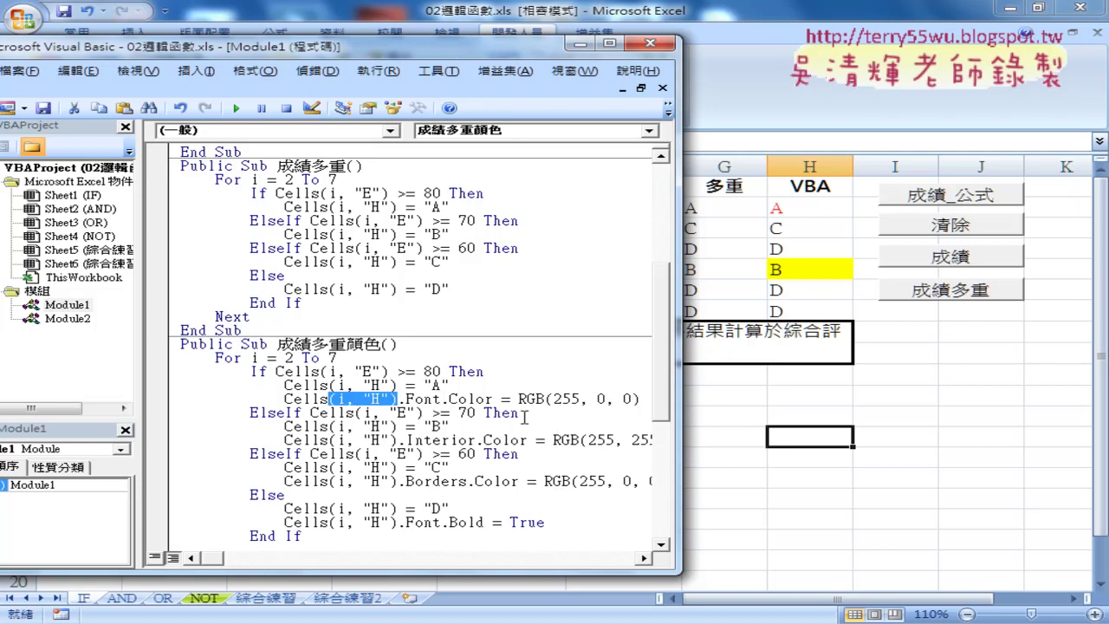
Run 成績多重顏色 to format the column H grades, then select the whole procedure
{"action": "left_click", "coordinate": [236, 108]}
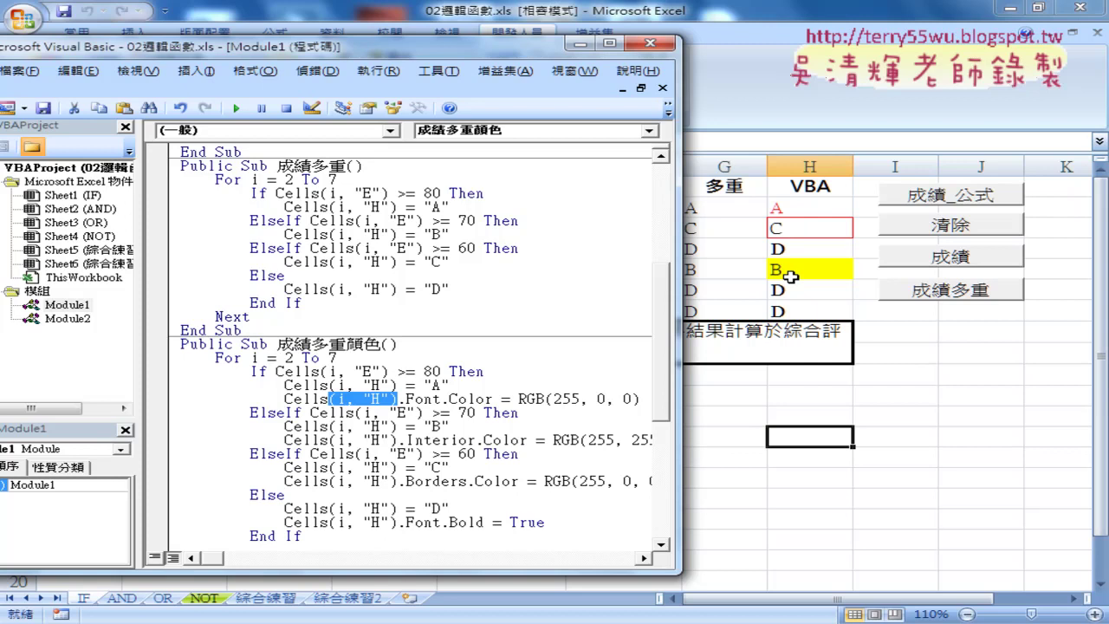
{"action": "scroll", "coordinate": [390, 445], "scroll_direction": "down", "scroll_amount": 1}
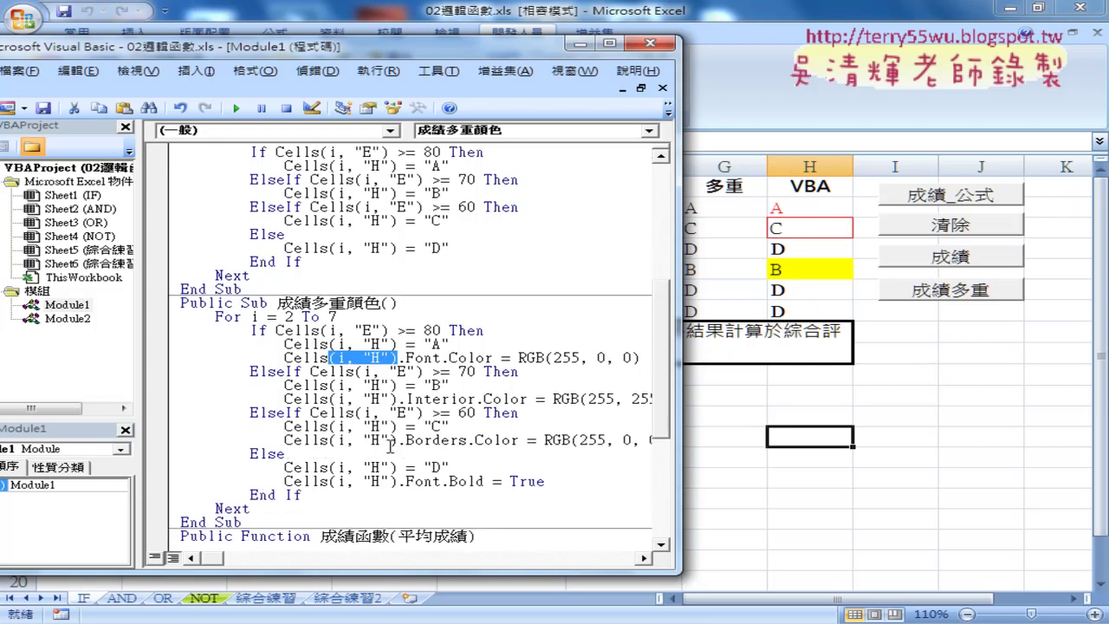
{"action": "left_click_drag", "start_coordinate": [244, 521], "coordinate": [164, 308]}
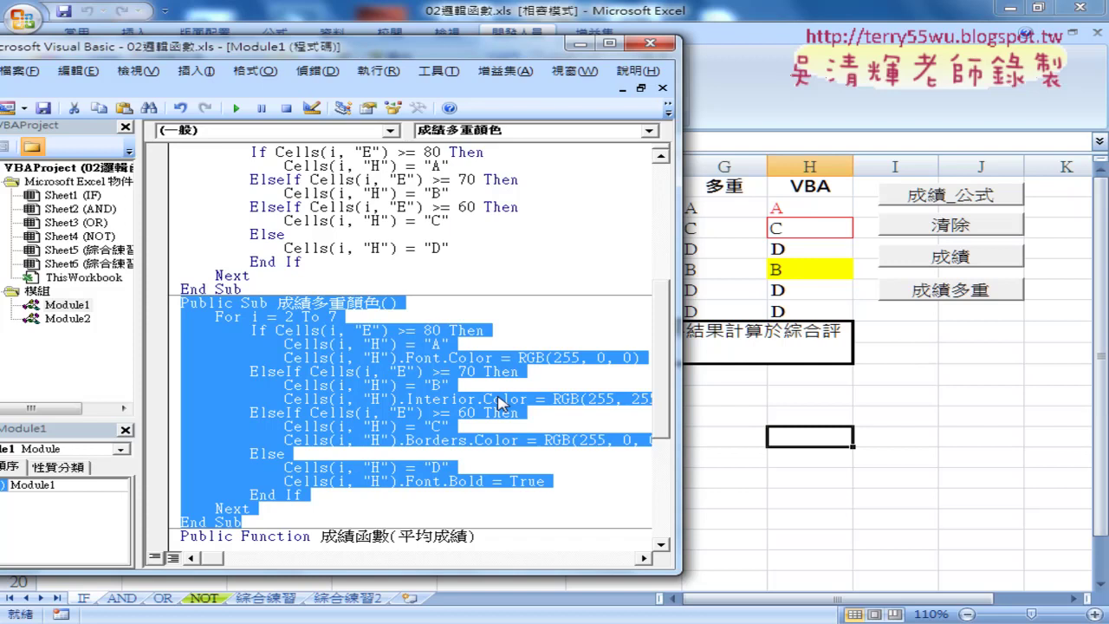
Clear the H2:H7 grades with the 清除 button and return to the Visual Basic editor
{"action": "left_click", "coordinate": [970, 374]}
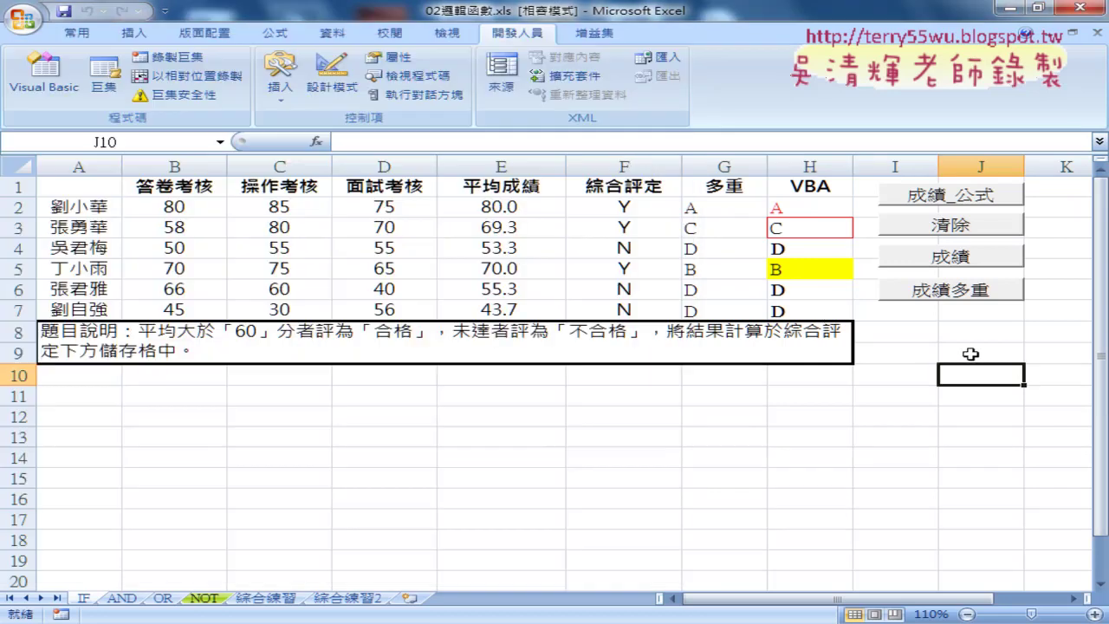
{"action": "left_click", "coordinate": [958, 226]}
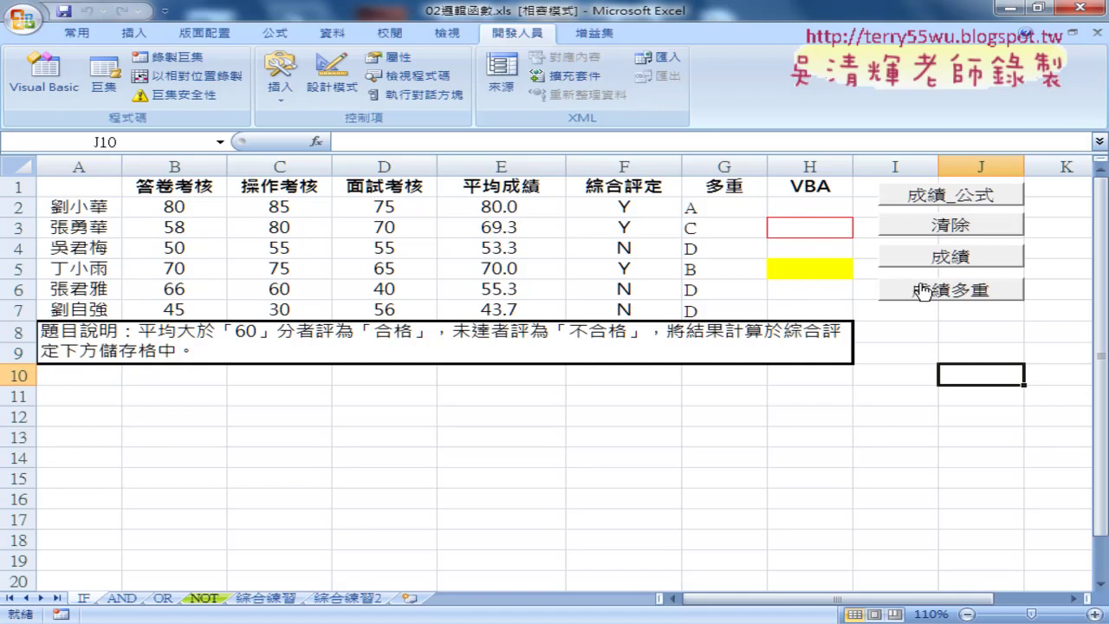
{"action": "left_click", "coordinate": [67, 94]}
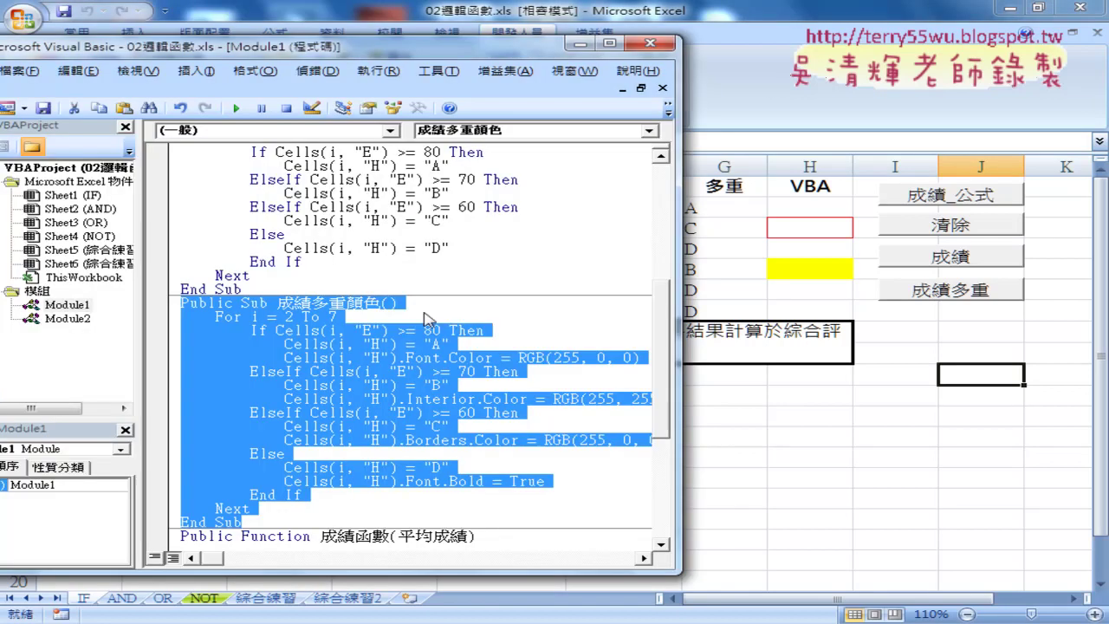
{"action": "left_click", "coordinate": [432, 344]}
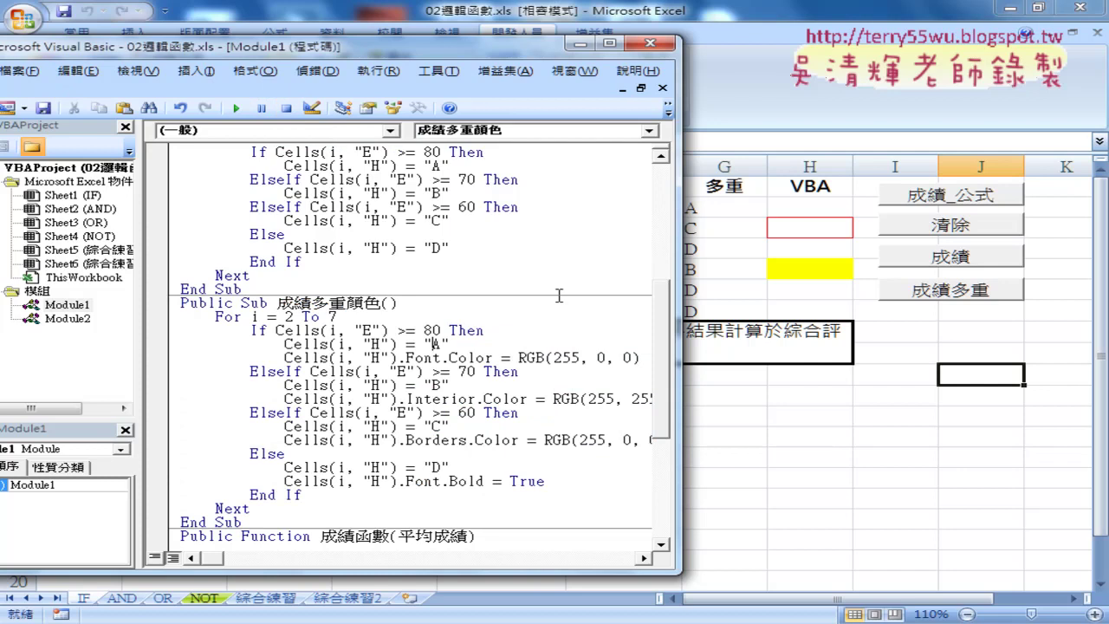
{"action": "scroll", "coordinate": [407, 301], "scroll_direction": "up", "scroll_amount": 2}
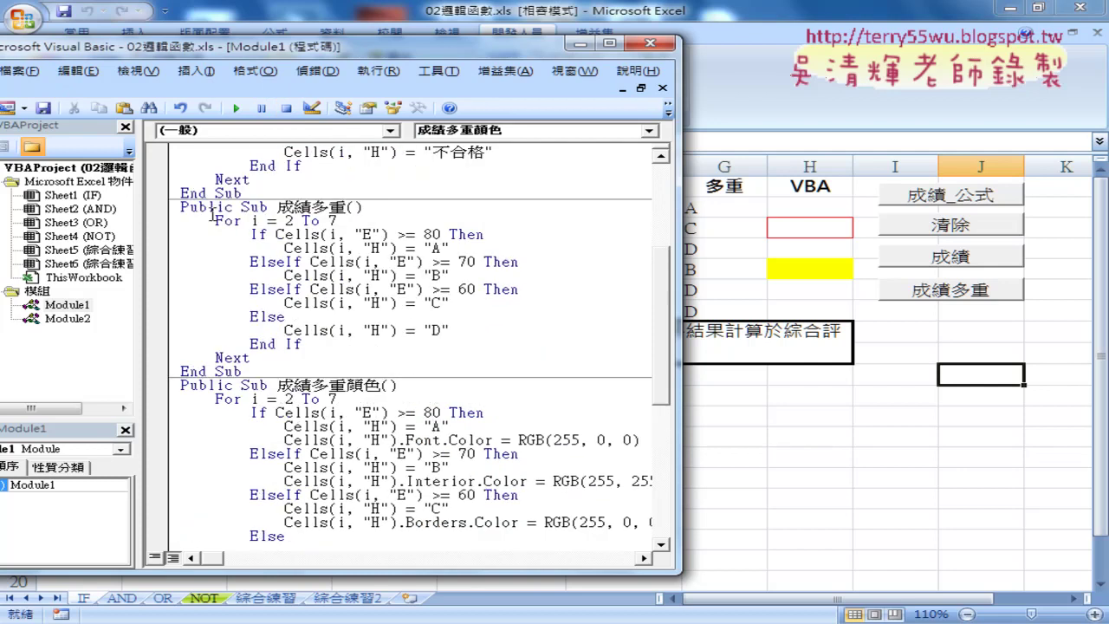
{"action": "left_click_drag", "start_coordinate": [180, 206], "coordinate": [305, 372]}
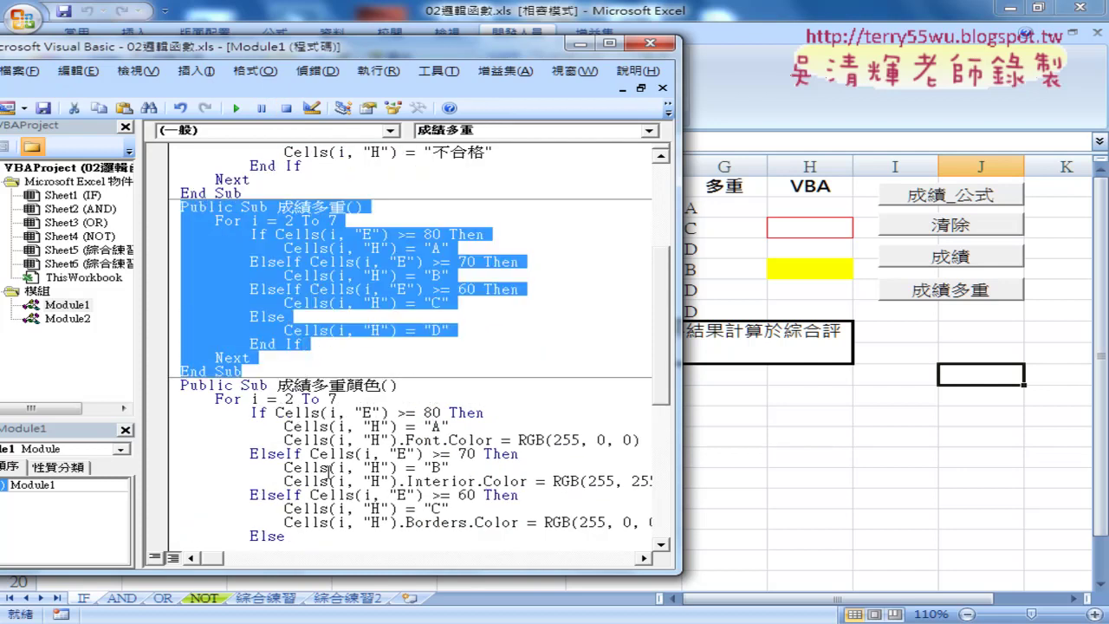
{"action": "left_click_drag", "start_coordinate": [346, 385], "coordinate": [379, 385]}
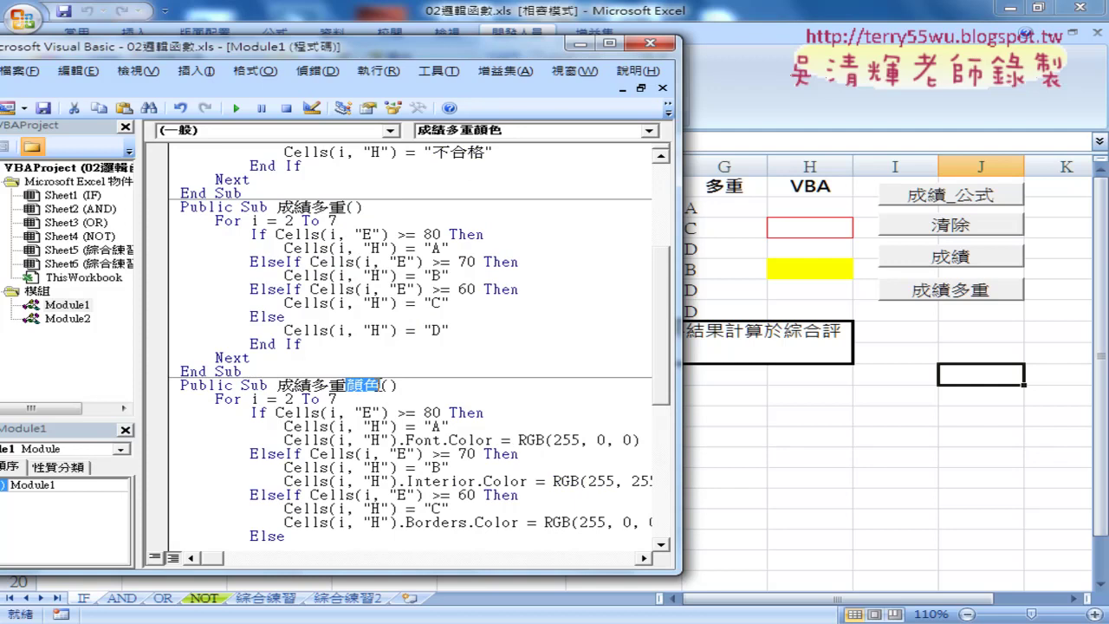
{"action": "scroll", "coordinate": [394, 396], "scroll_direction": "down", "scroll_amount": 2}
{"action": "left_click_drag", "start_coordinate": [637, 357], "coordinate": [286, 357]}
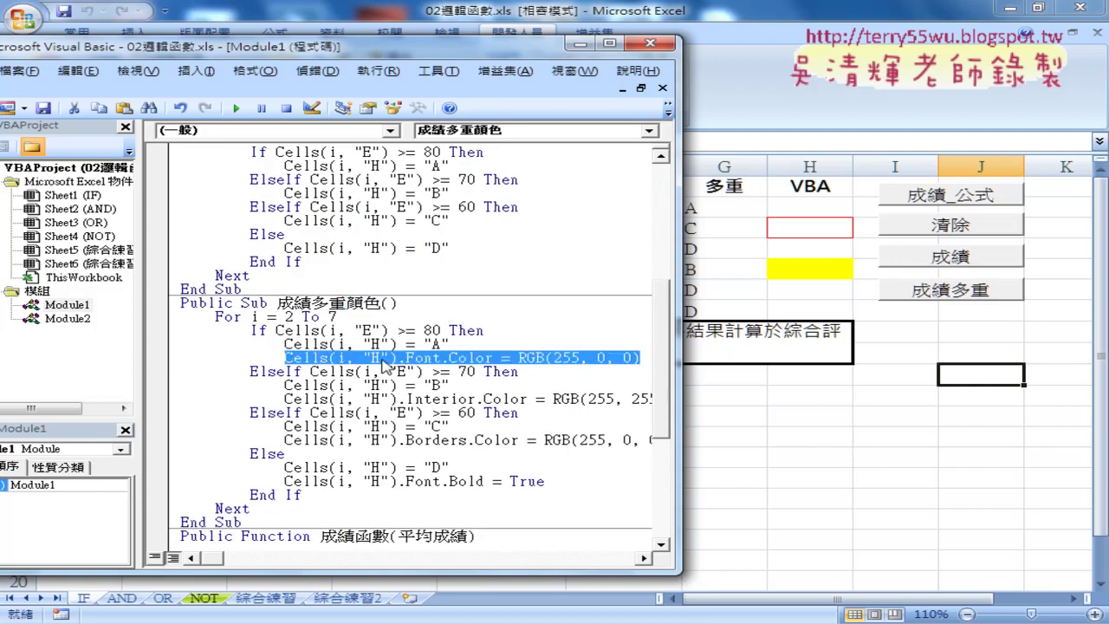